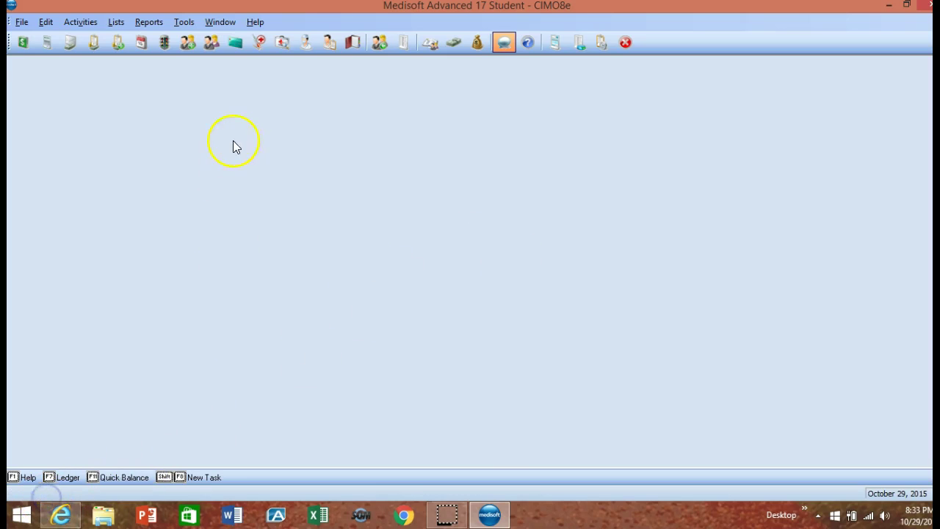
Open the list of patients, guarantors and cases and search it by chart number for "t".
left_click(119, 22)
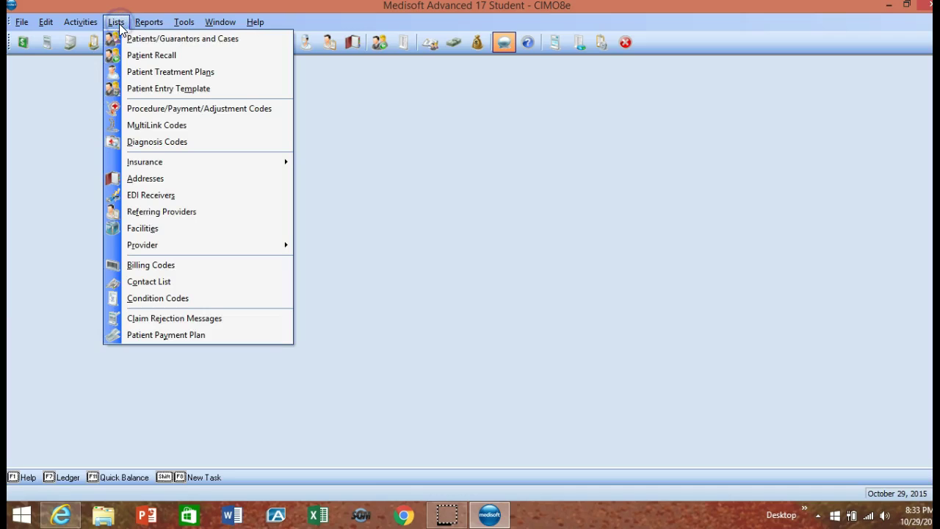
left_click(125, 40)
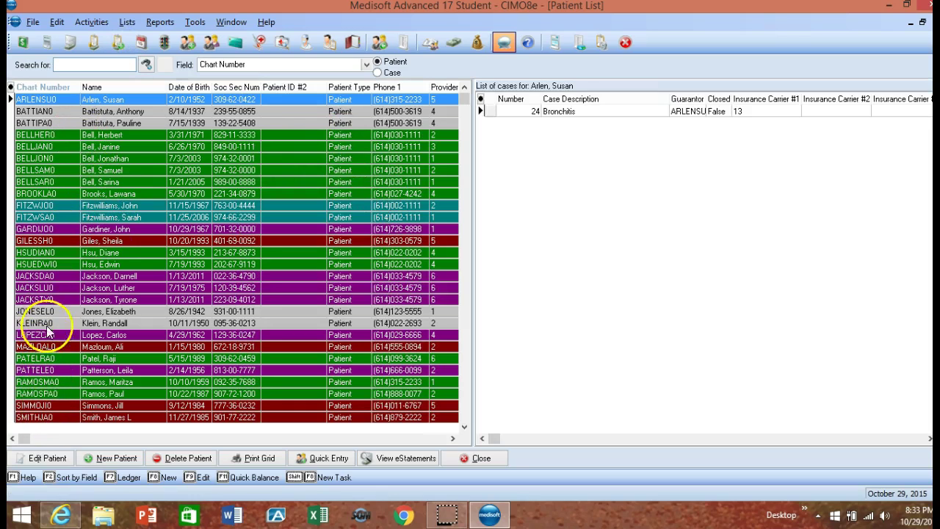
left_click(97, 64)
type("t")
left_click(84, 97)
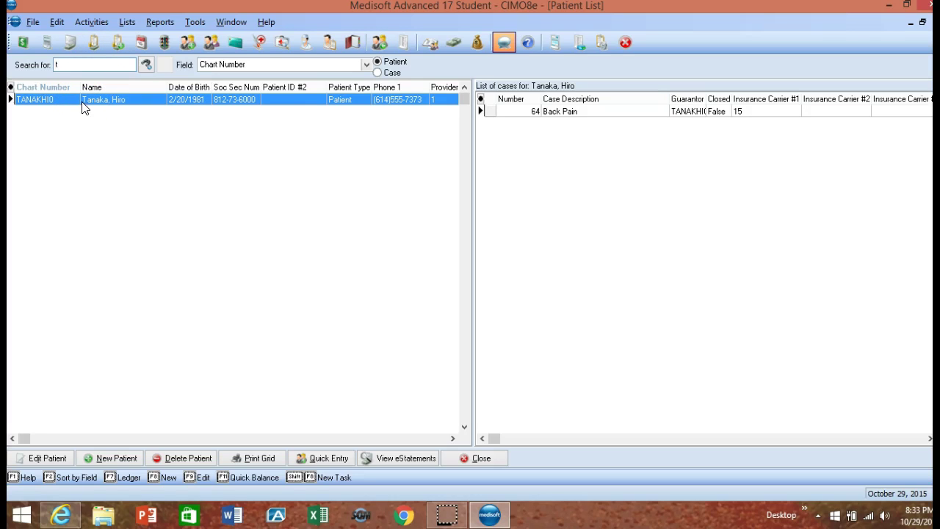
Clear the chart number search, look through the full patient list to its end, and close the list.
left_click(496, 133)
key("BackSpace")
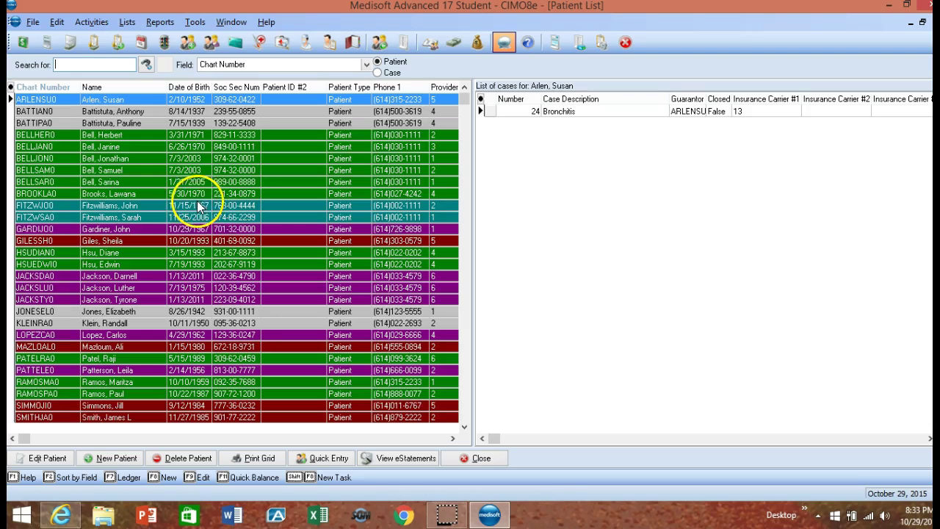
left_click(465, 427)
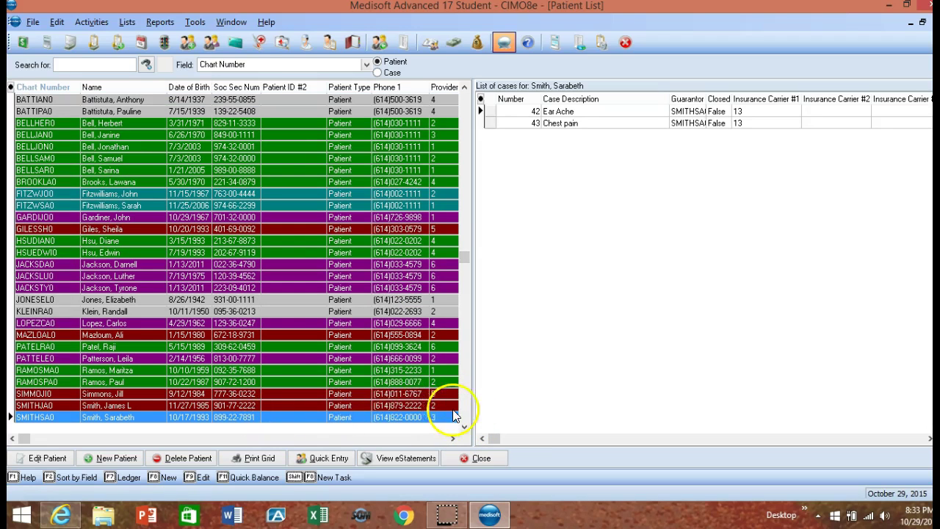
left_click(467, 414)
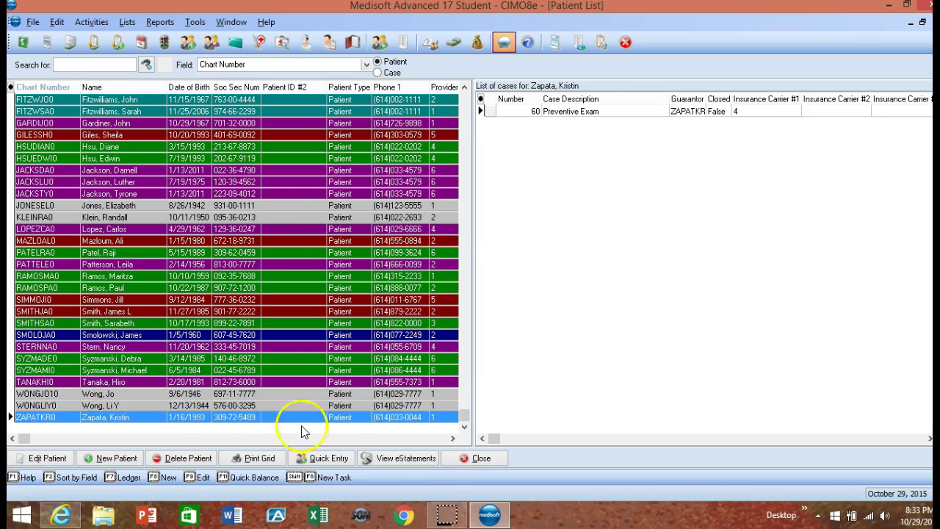
left_click(458, 463)
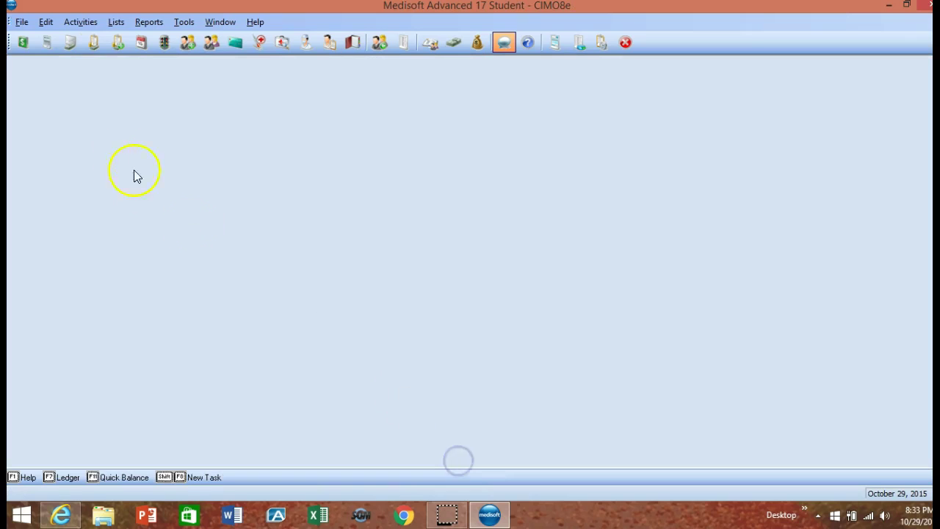
Open Transaction Entry, load the chart of the patient whose chart number starts with T, and acknowledge the case's allergy note.
left_click(86, 23)
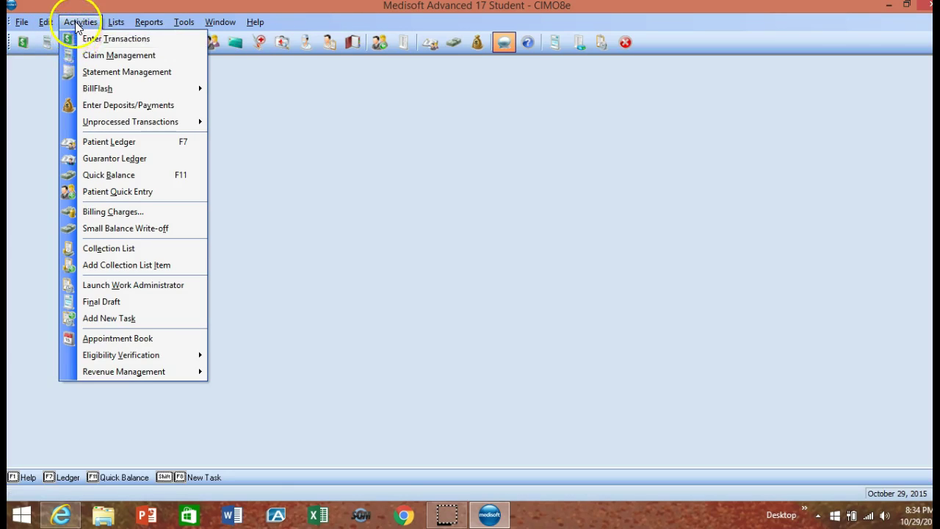
left_click(77, 23)
left_click(24, 42)
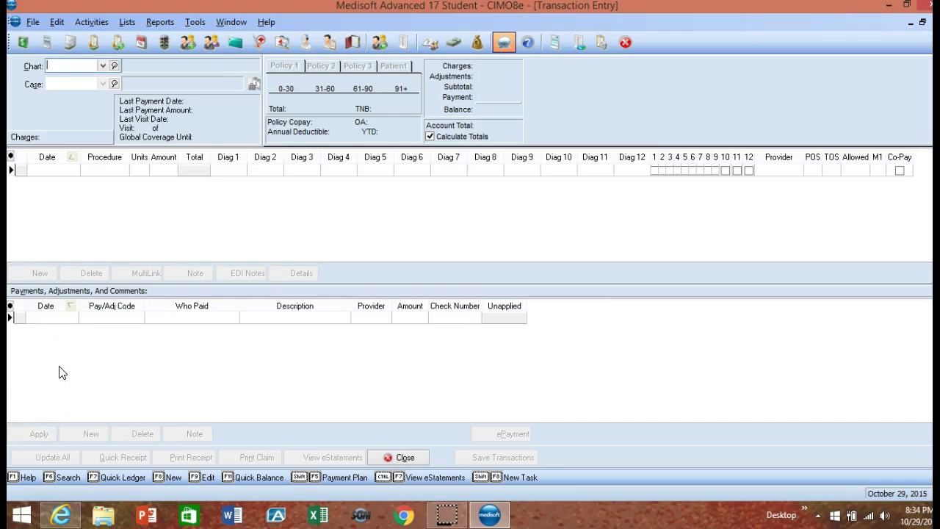
left_click(76, 263)
type("TANAKHI0")
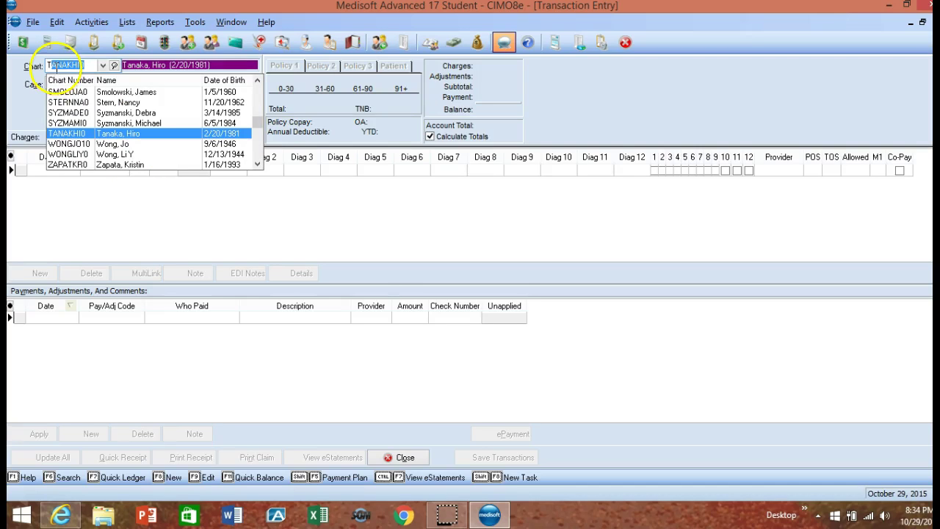
left_click(50, 138)
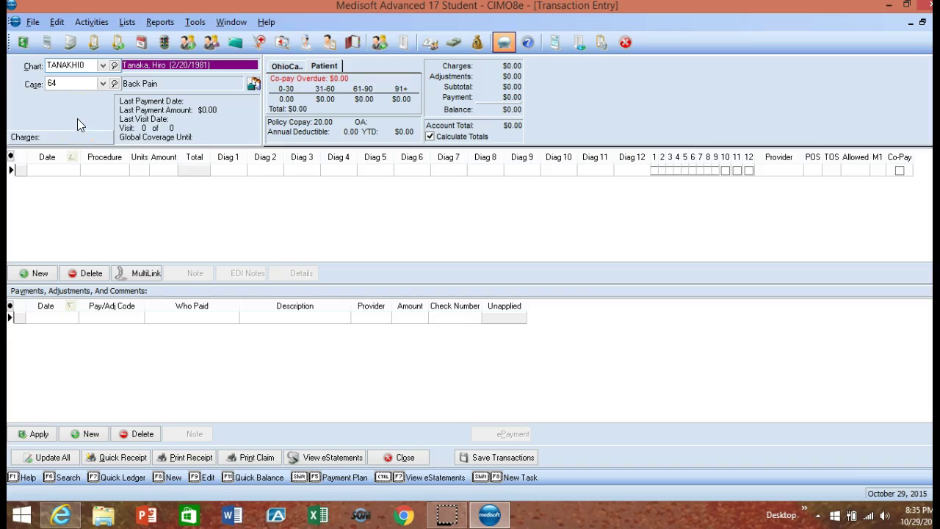
left_click(97, 87)
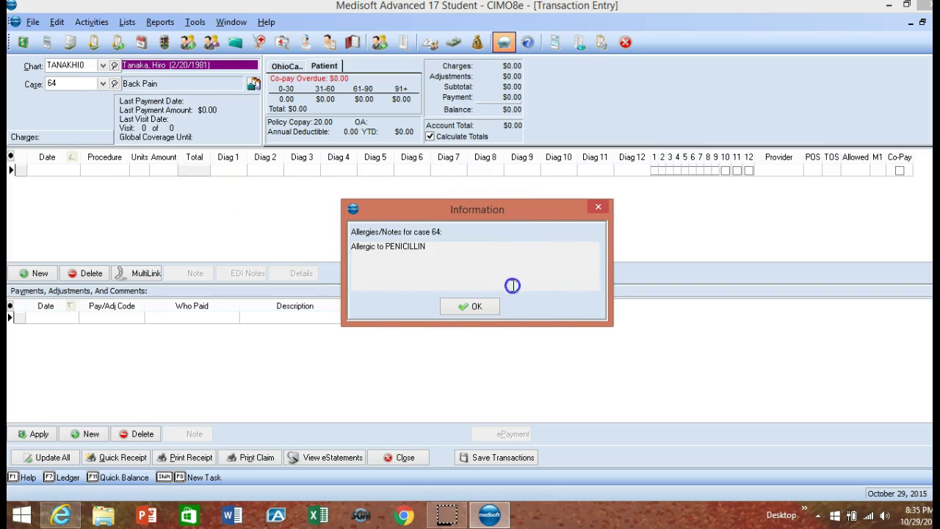
left_click(476, 308)
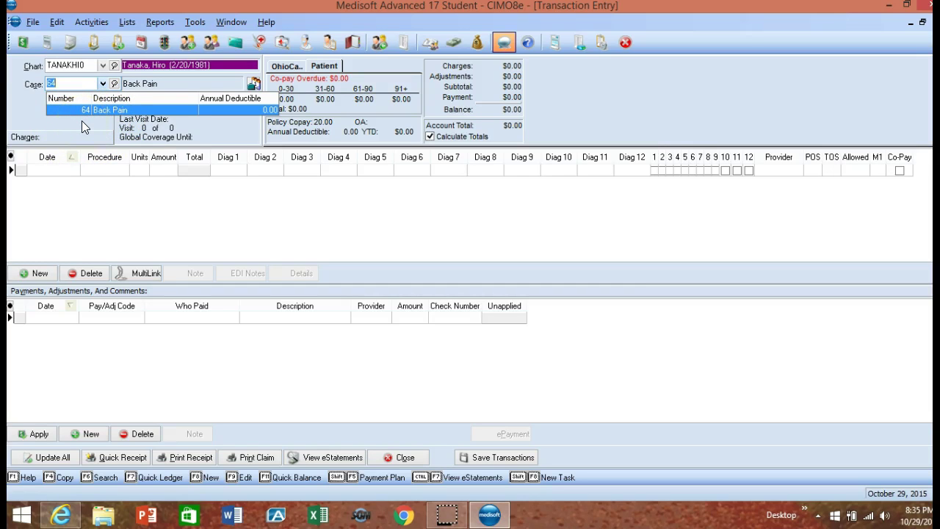
Load the chart of the patient with the Annual Exam case and view that patient's available cases.
left_click(98, 85)
left_click(100, 67)
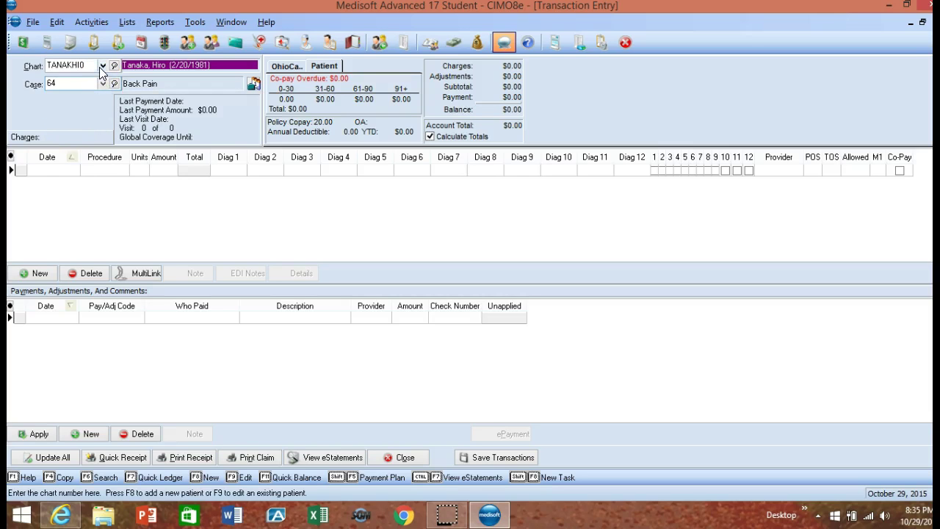
type("b")
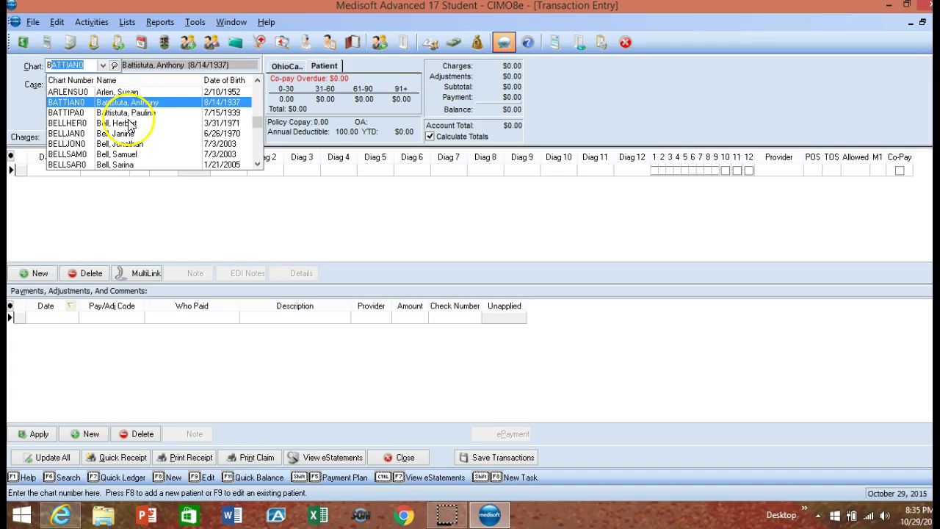
left_click(129, 124)
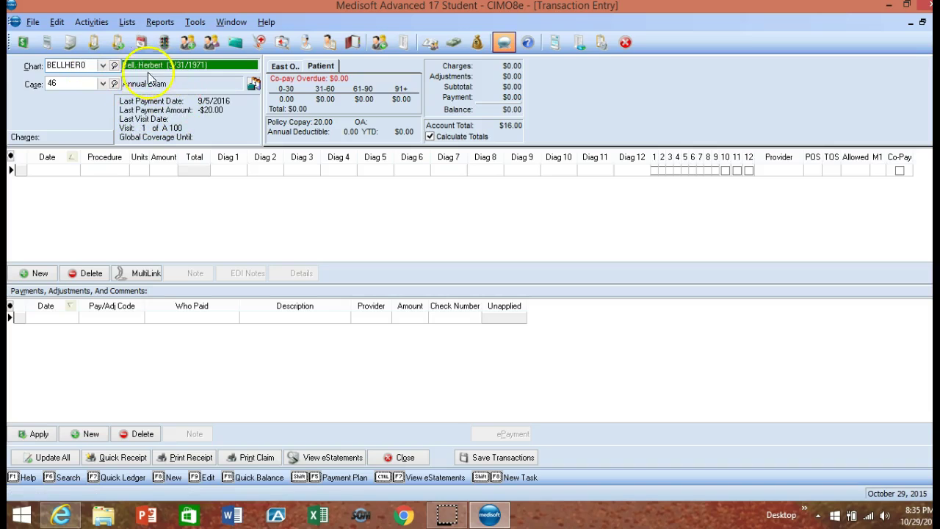
left_click(103, 83)
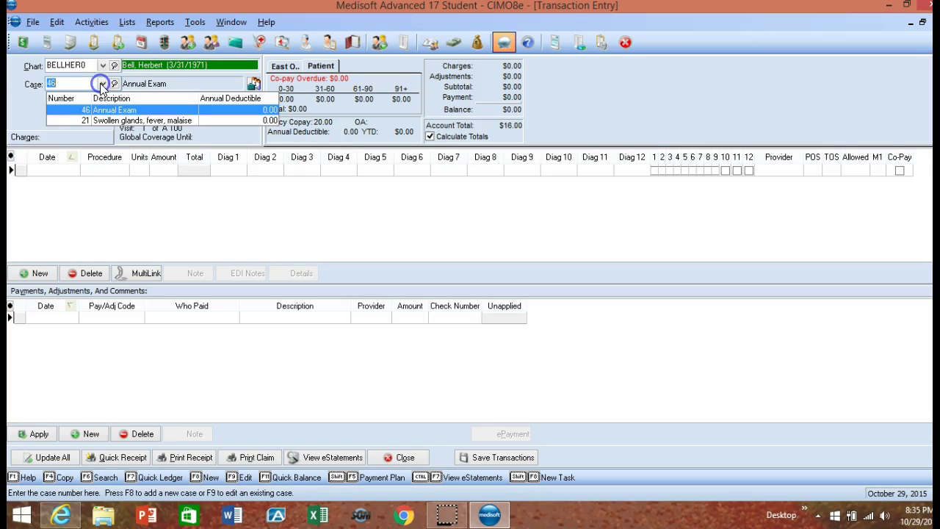
left_click(111, 130)
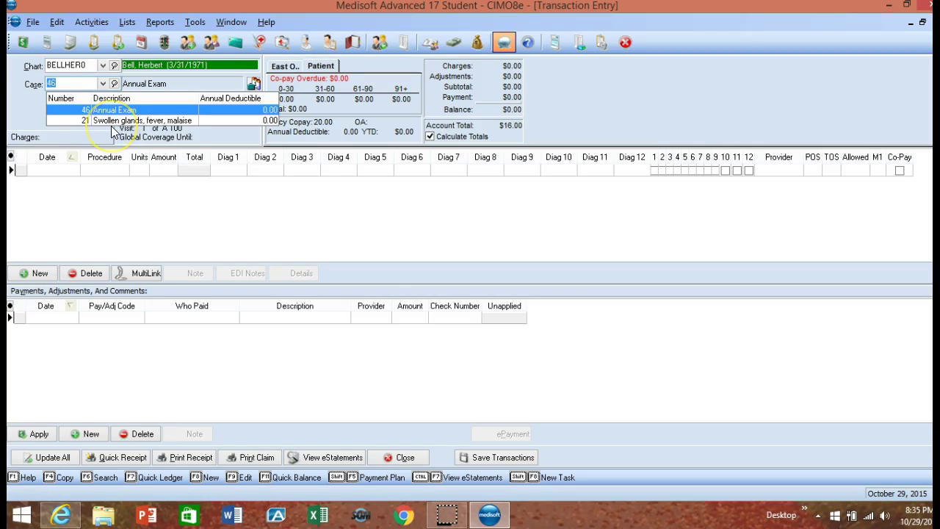
left_click(102, 85)
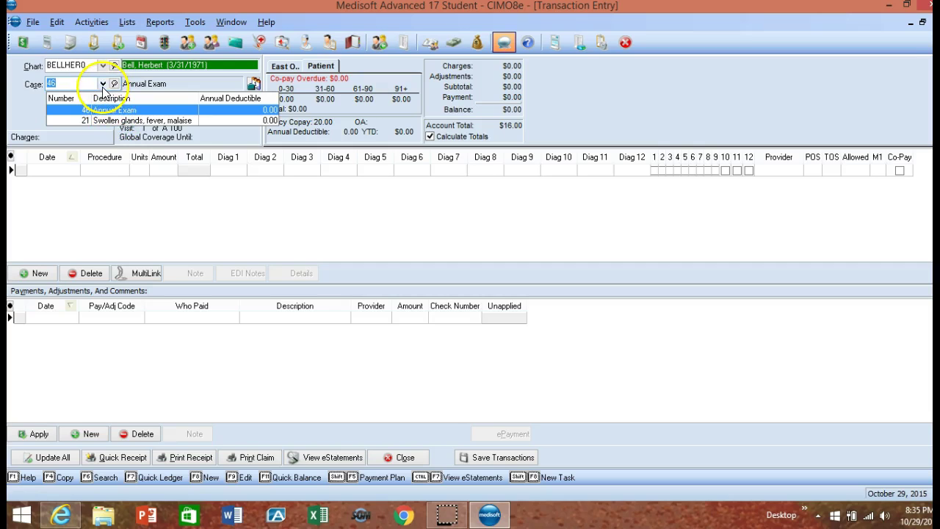
Switch back to the chart of the patient with the Back Pain case, acknowledge the allergy note, and check the case selection.
left_click(79, 64)
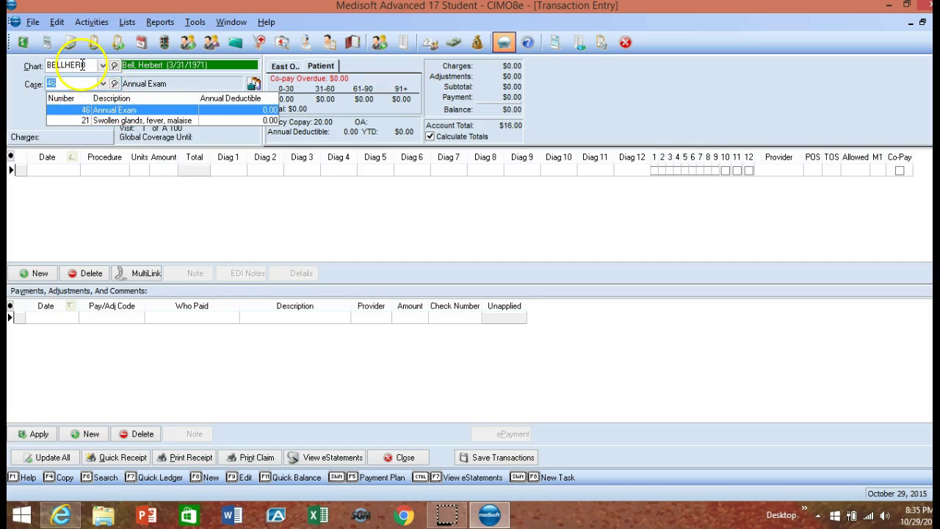
left_click(78, 65)
type("TANAKHI0")
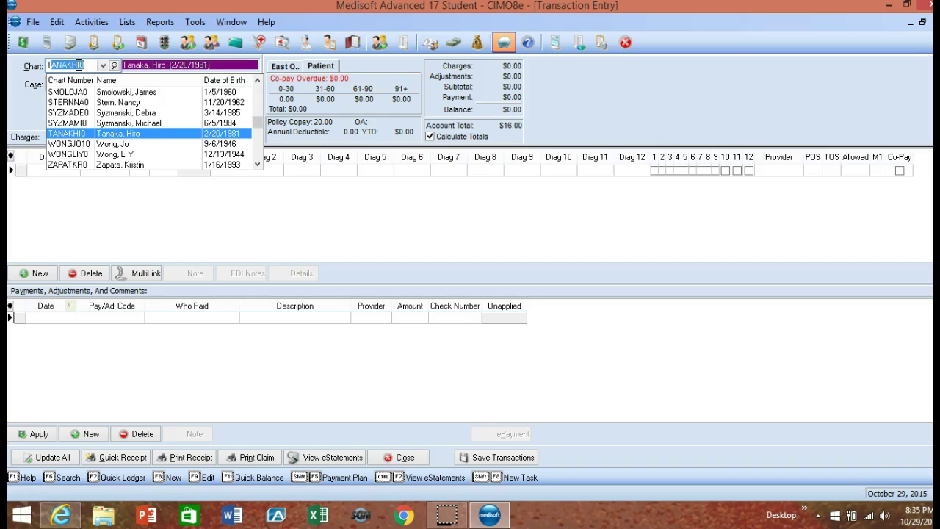
left_click(94, 136)
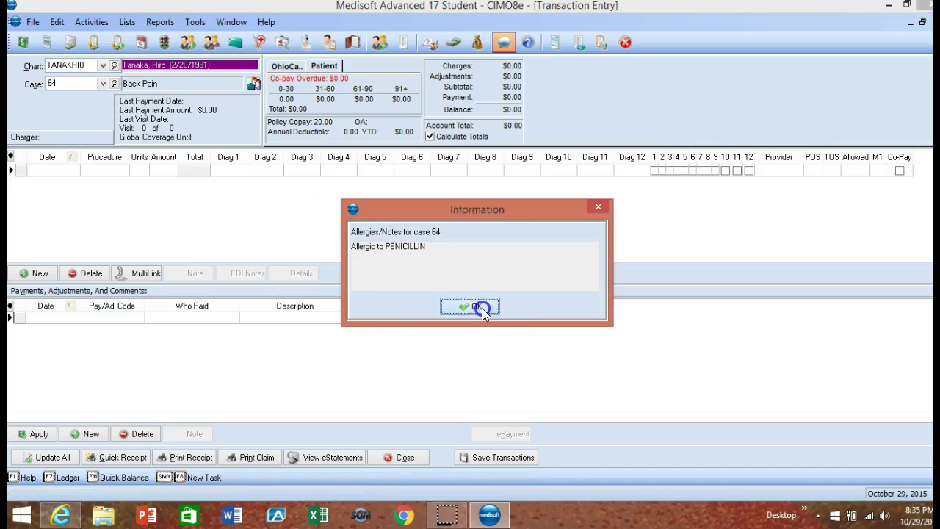
left_click(477, 306)
left_click(102, 83)
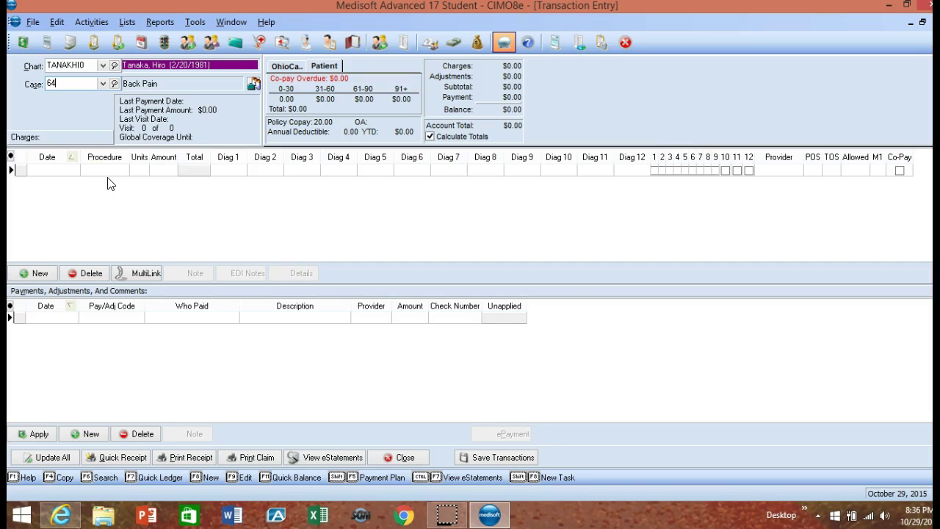
left_click(82, 84)
Review the OhioCare and patient balance summaries and the charge responsibility details, and return to the totals.
left_click(284, 68)
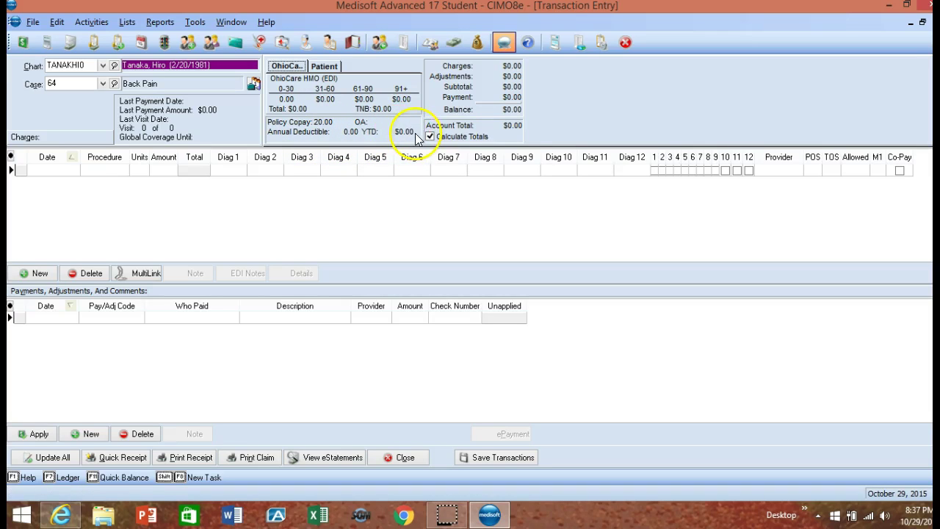
left_click(324, 66)
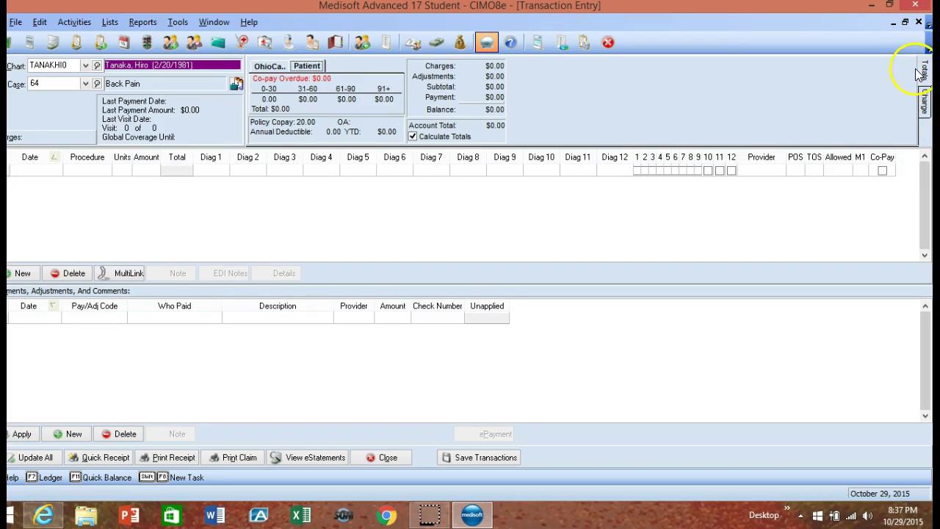
left_click(927, 107)
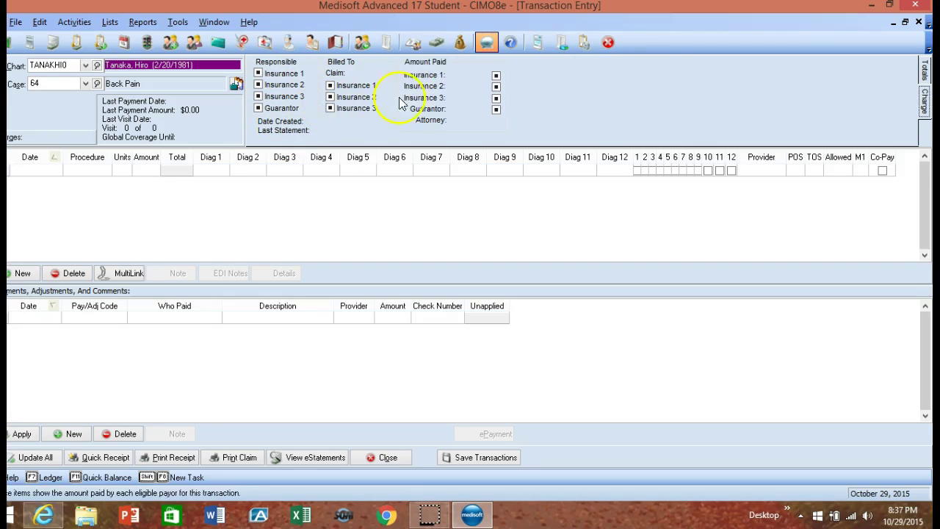
left_click(923, 74)
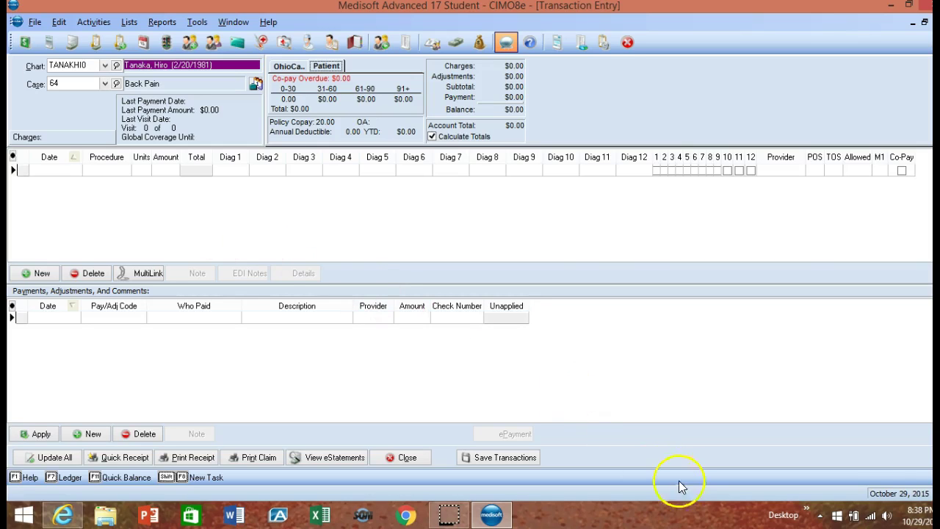
Change the default transaction date to October 3, 2016, accepting the future date.
left_click(889, 496)
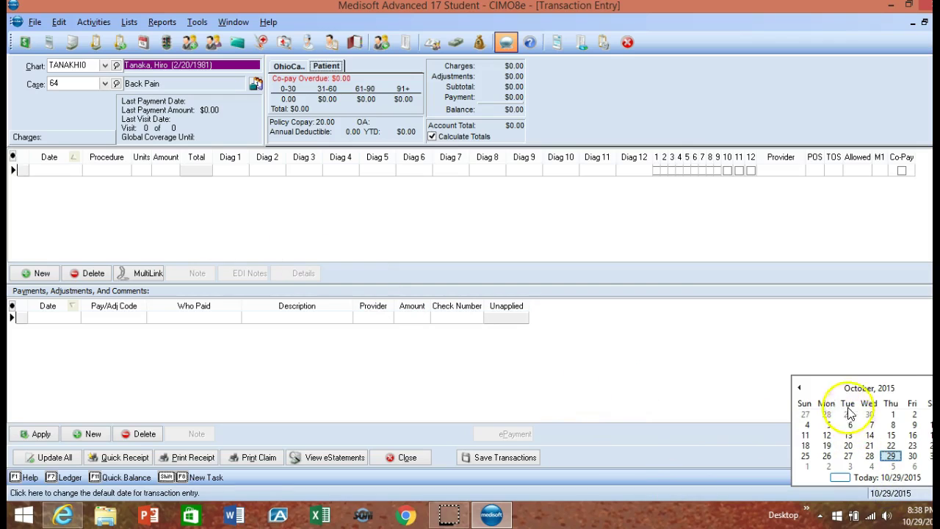
left_click(888, 392)
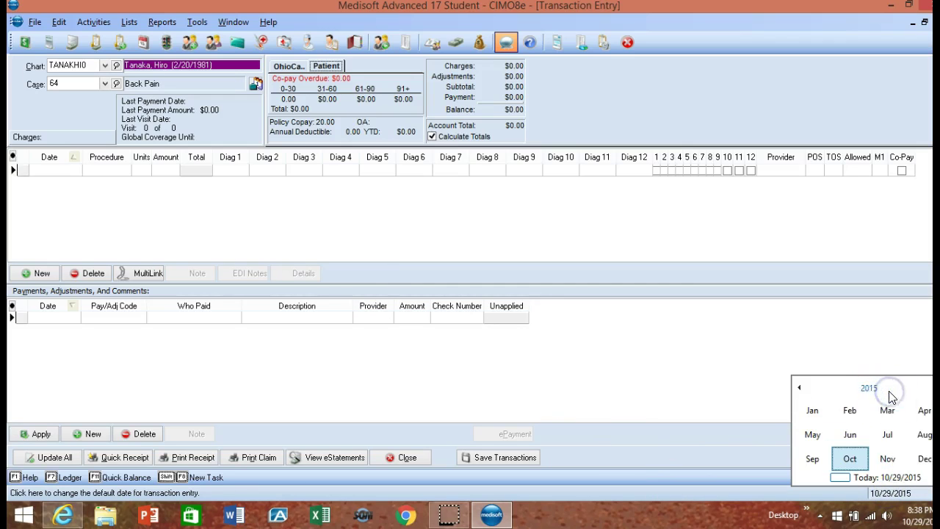
left_click(871, 390)
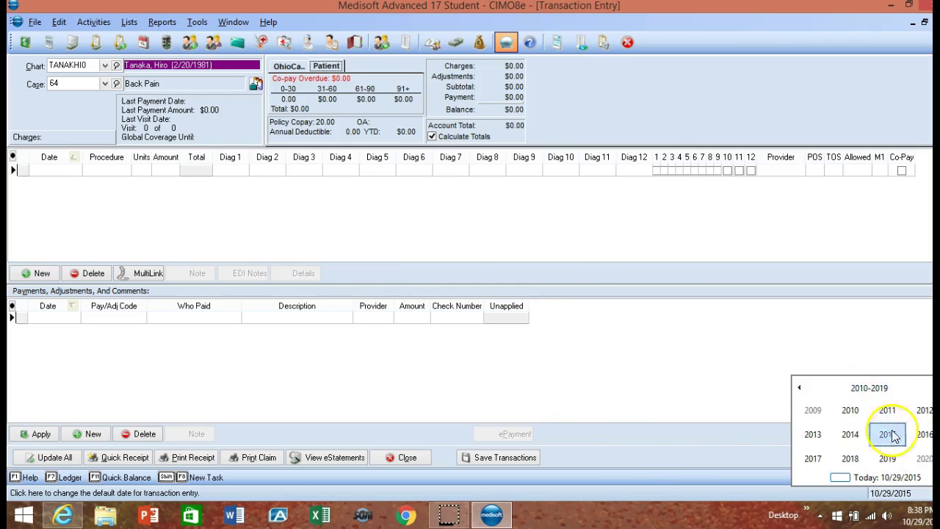
left_click(922, 434)
left_click(479, 288)
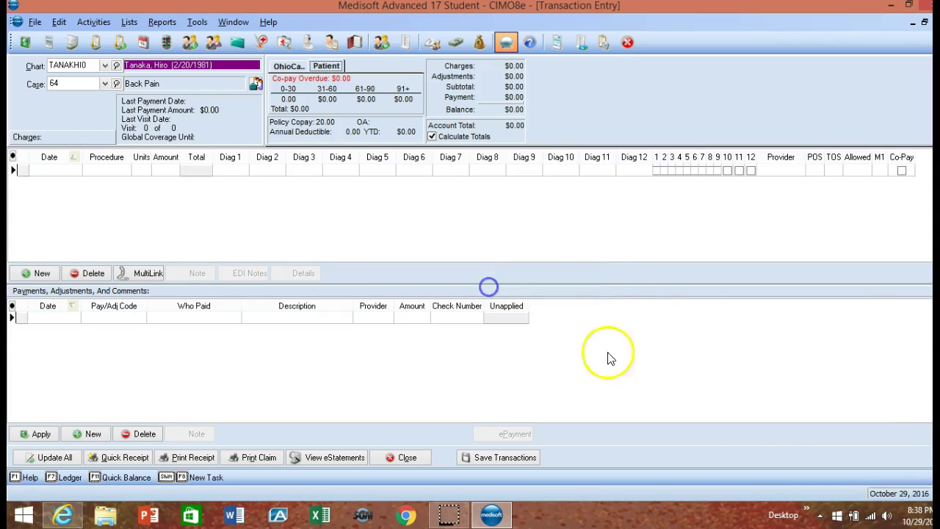
left_click(898, 499)
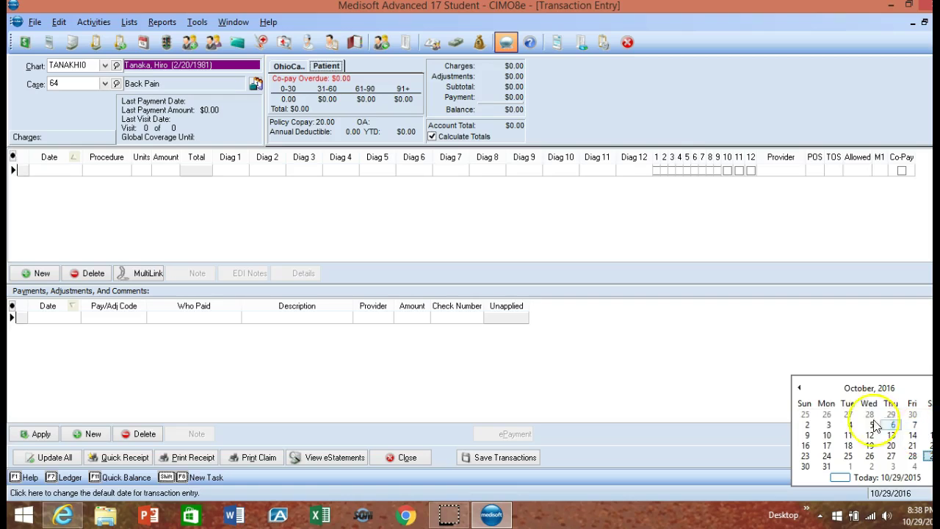
left_click(831, 425)
left_click(479, 288)
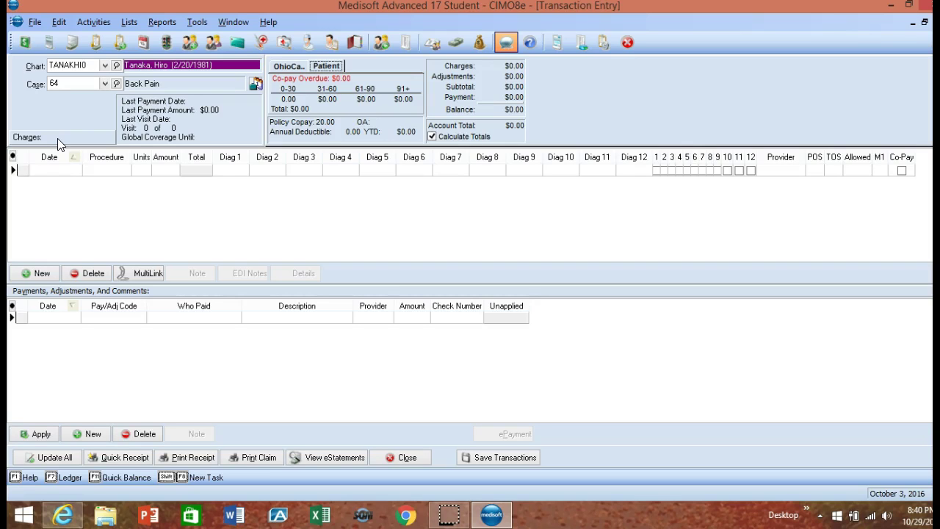
Start a new charge dated 10/3/2016 for the Back Pain case with procedure code 99202 (new patient, low).
left_click(46, 171)
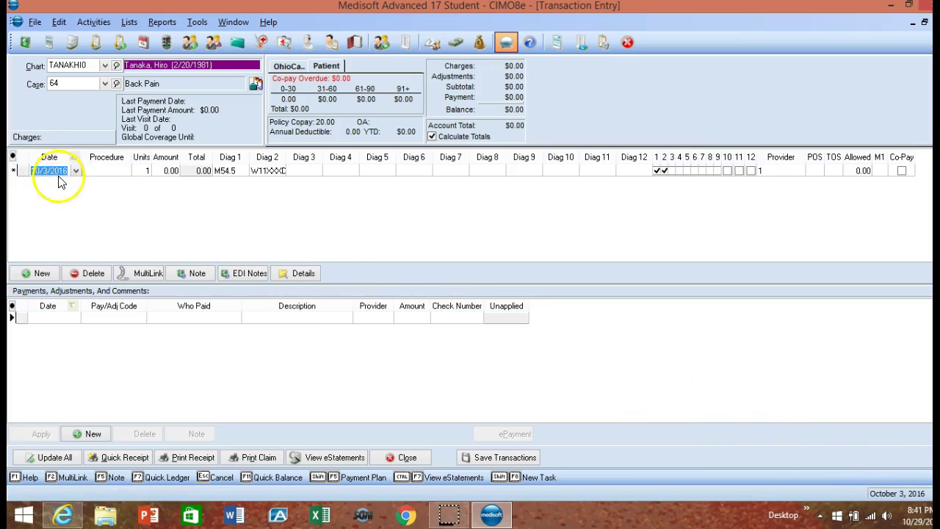
left_click(102, 173)
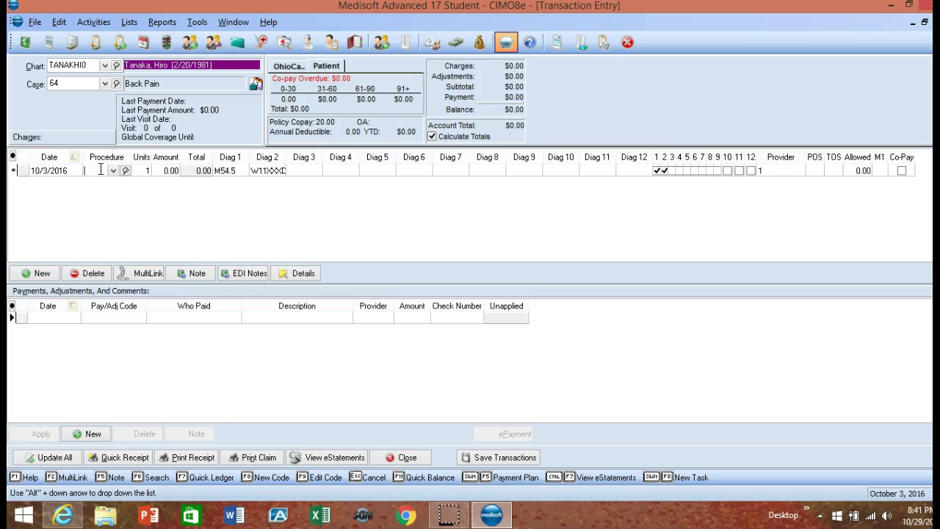
type("99202")
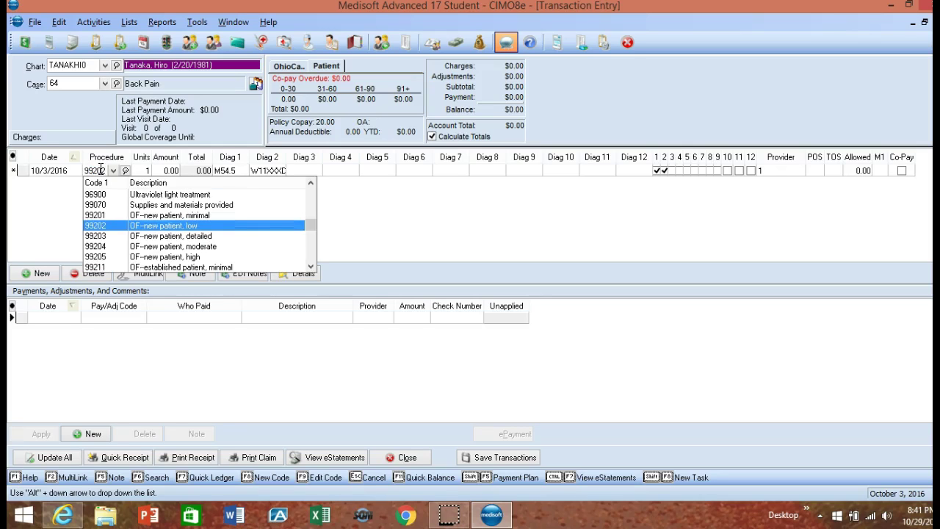
left_click(112, 226)
left_click(144, 228)
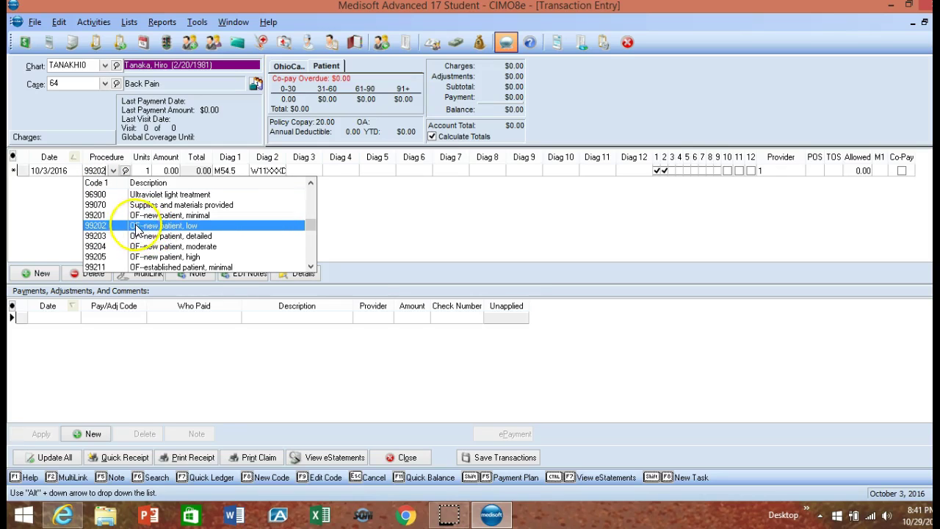
left_click(175, 231)
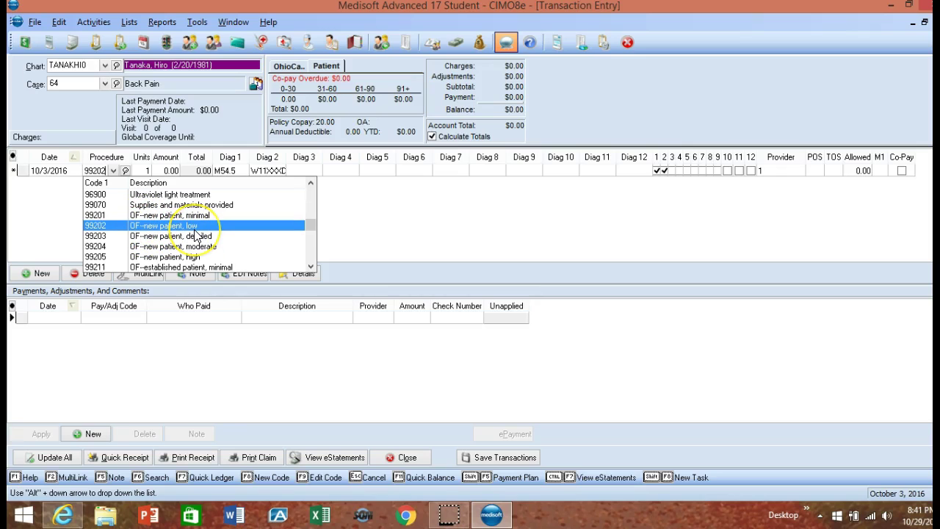
left_click(194, 227)
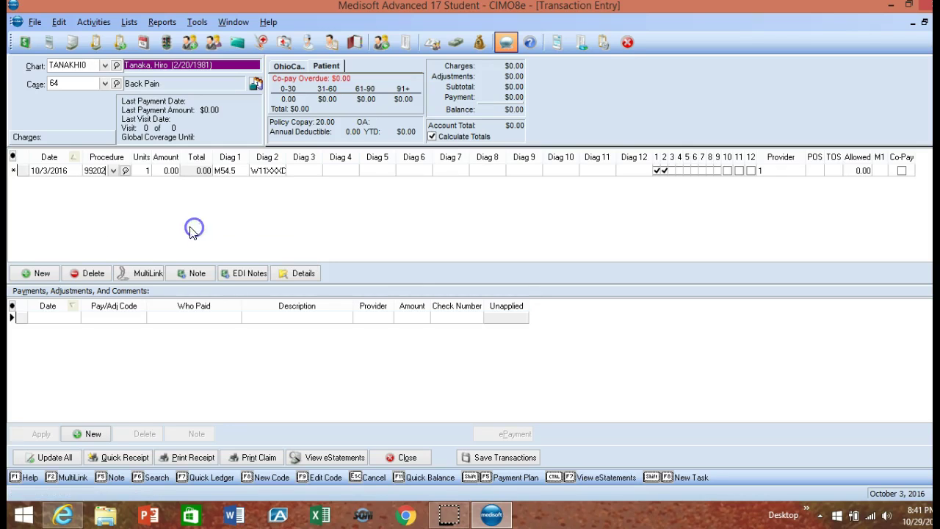
left_click(105, 174)
left_click(136, 171)
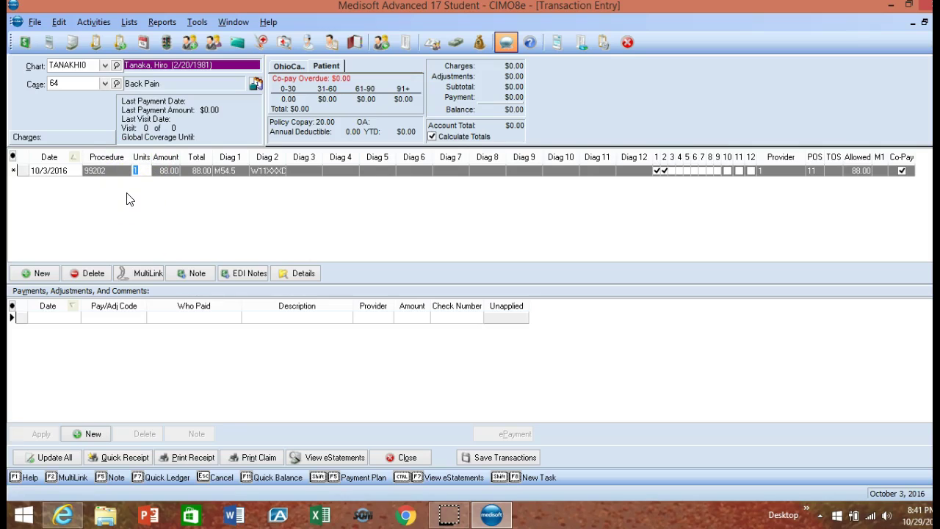
Change the 99202 charge's units to 2 to recalculate the total, and restore the units to 1.
left_click(167, 176)
left_click(138, 170)
type("2")
left_click(196, 173)
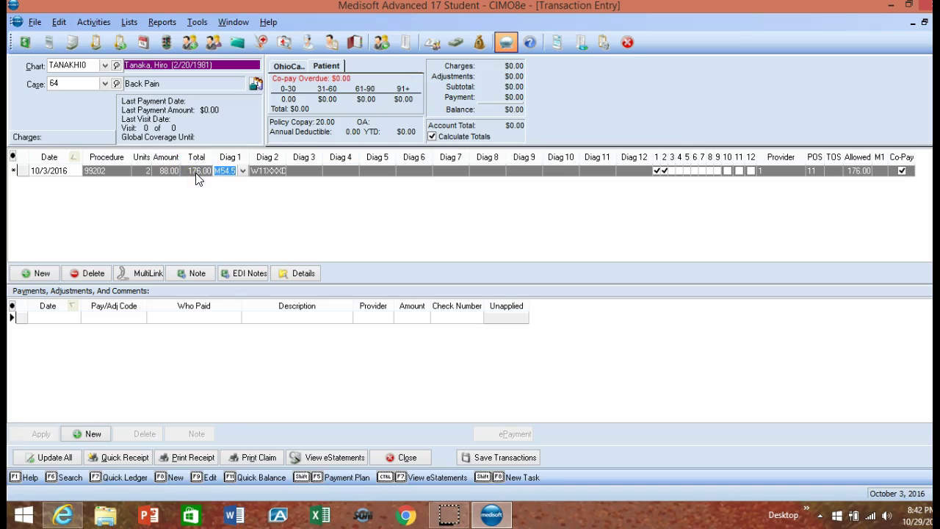
left_click(196, 175)
left_click(174, 212)
left_click(138, 172)
type("1")
left_click(197, 171)
Check the Diag 1 and Diag 2 code descriptions, the diagnosis pointers and the Co-Pay setting of the 99202 charge.
left_click(243, 170)
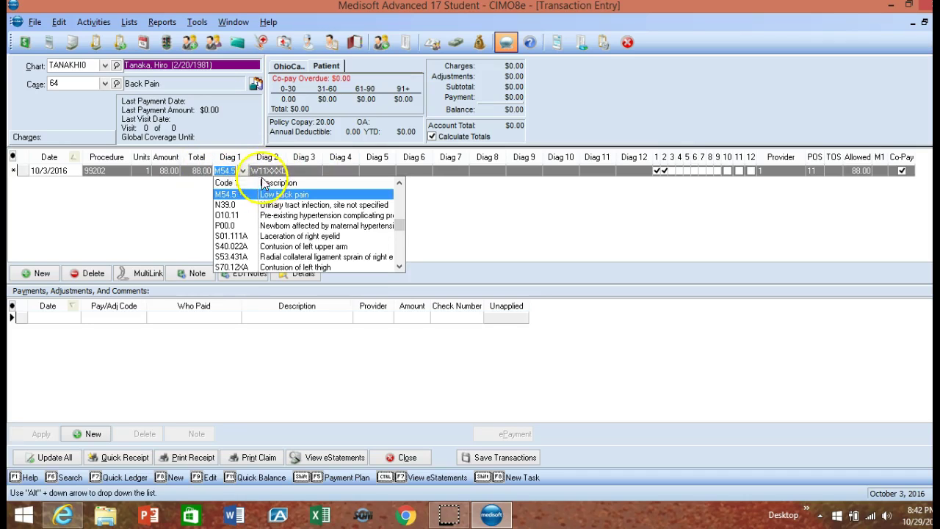
left_click(262, 170)
left_click(270, 170)
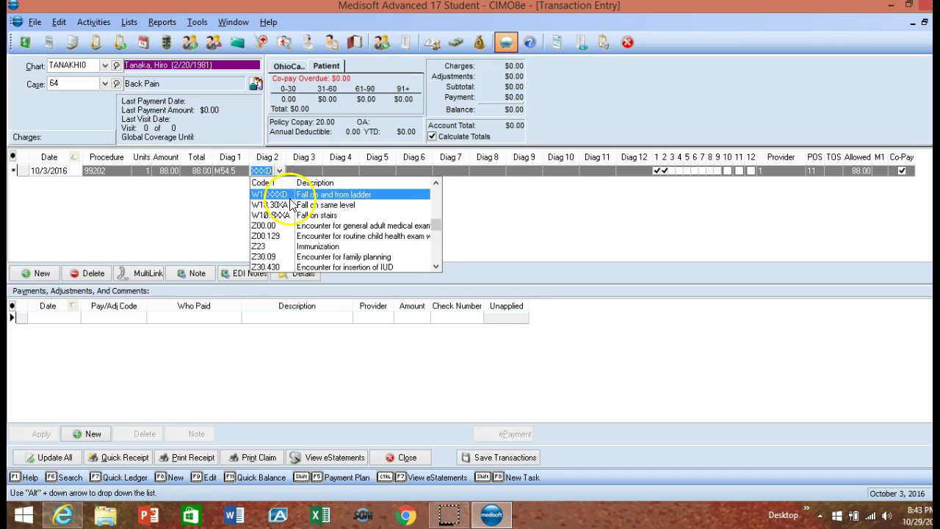
left_click(279, 170)
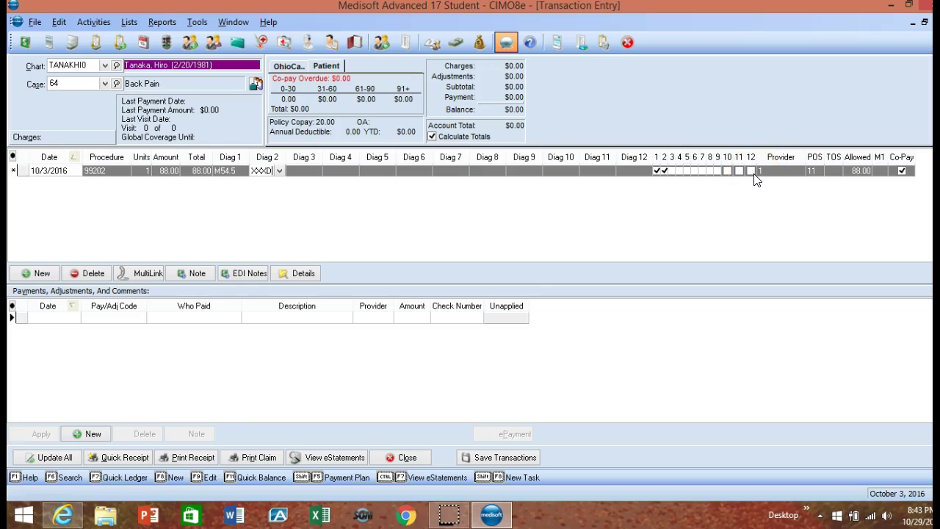
left_click(730, 172)
left_click(669, 187)
left_click(263, 171)
left_click(906, 180)
left_click(890, 179)
Save the 99202 charge, accepting its future date and acknowledging the copay notice.
left_click(477, 458)
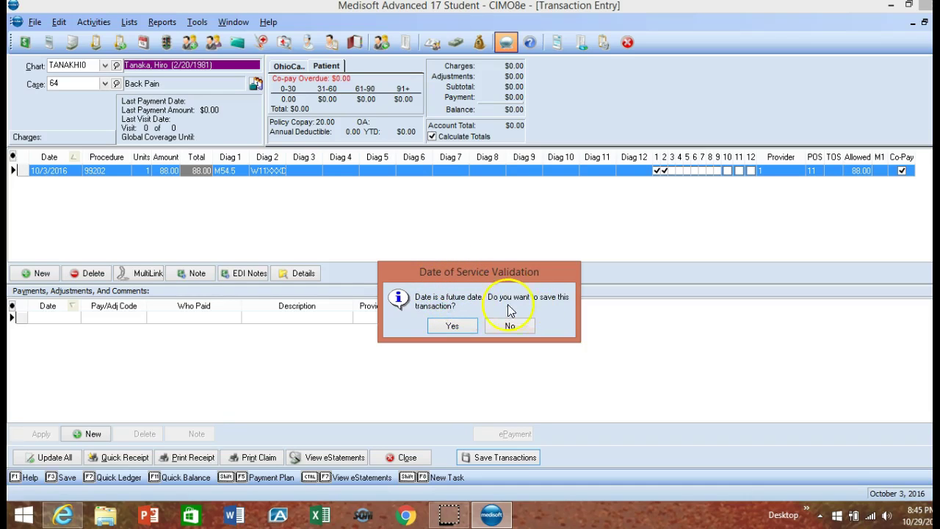
left_click(456, 327)
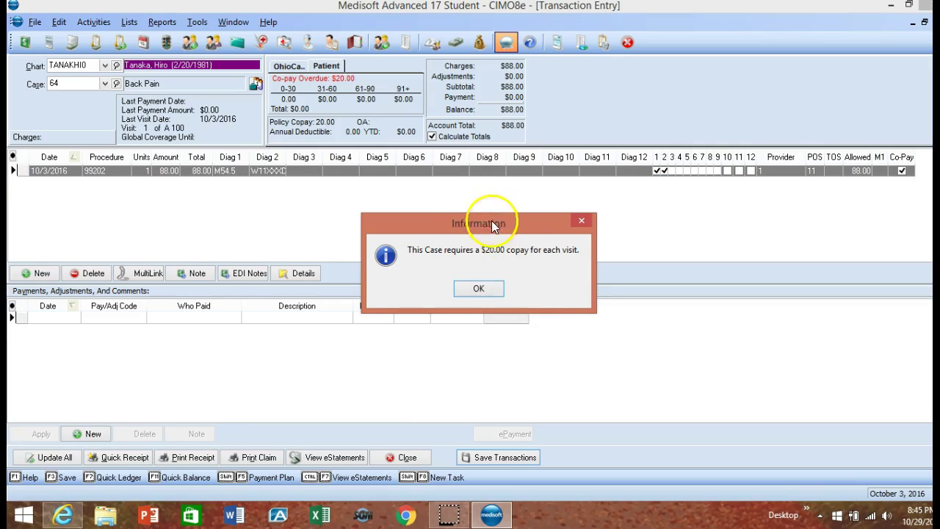
left_click(476, 287)
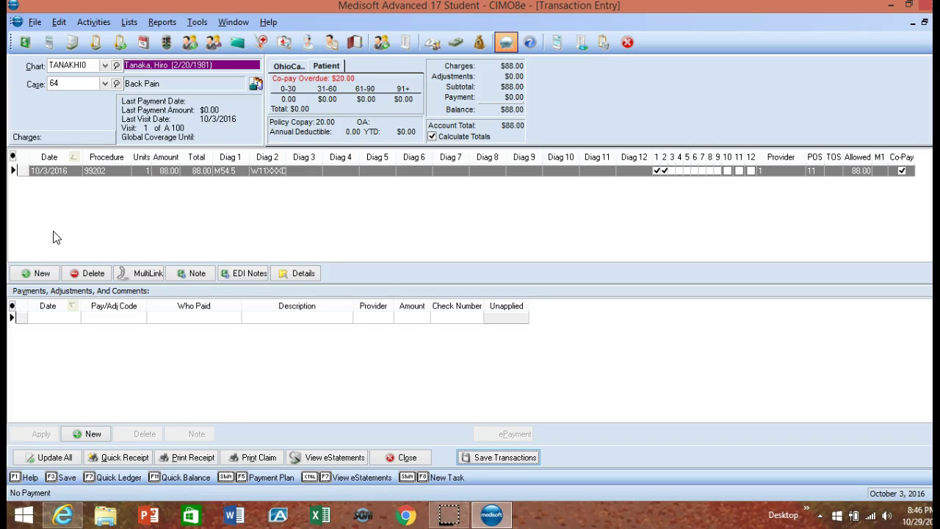
Add a blank charge line below the 99202 charge and delete it again.
left_click(52, 183)
left_click(53, 183)
left_click(39, 273)
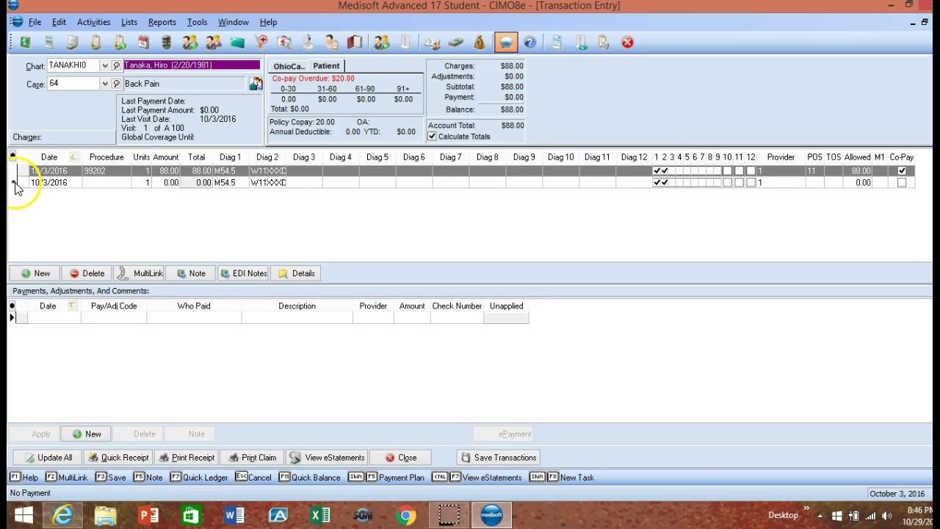
left_click(75, 274)
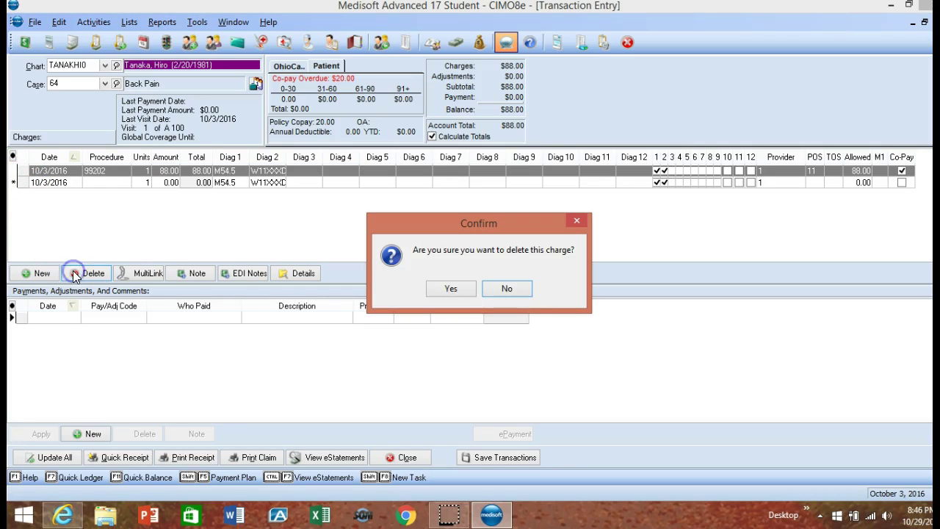
left_click(451, 288)
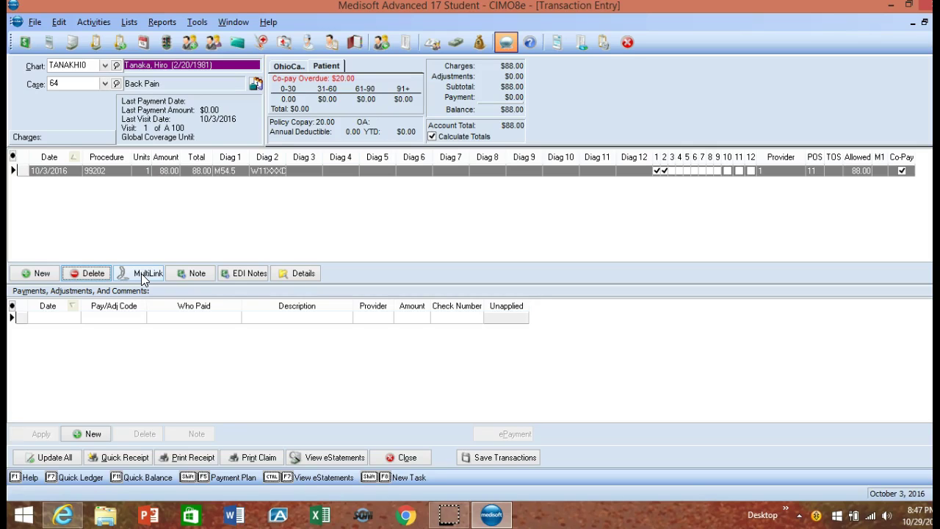
Create charge transactions from the MultiLink code STREPM (Strep procedure) with the transaction date 10/3/2016.
left_click(132, 276)
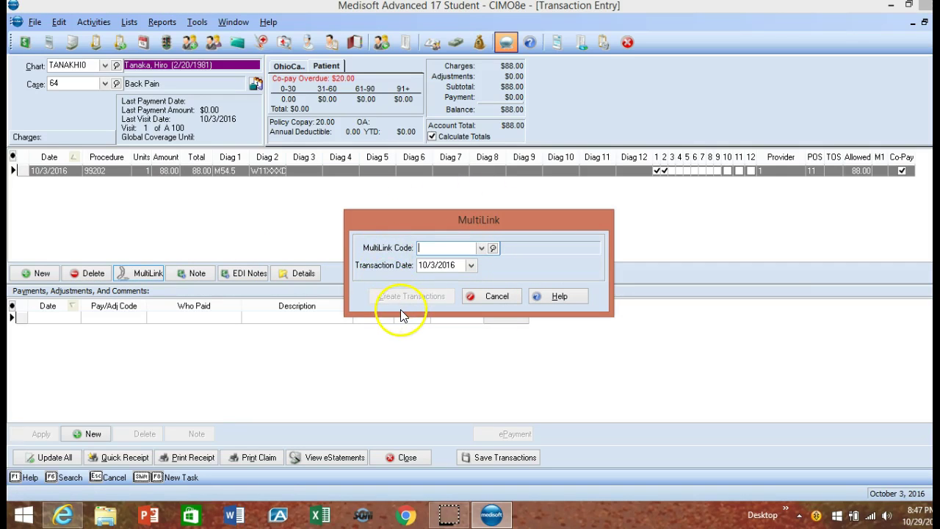
left_click(481, 248)
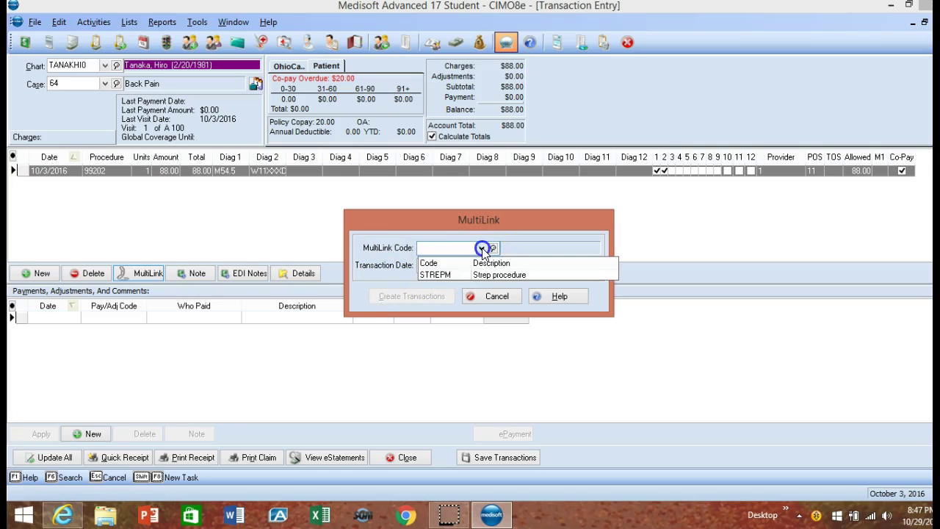
left_click(447, 274)
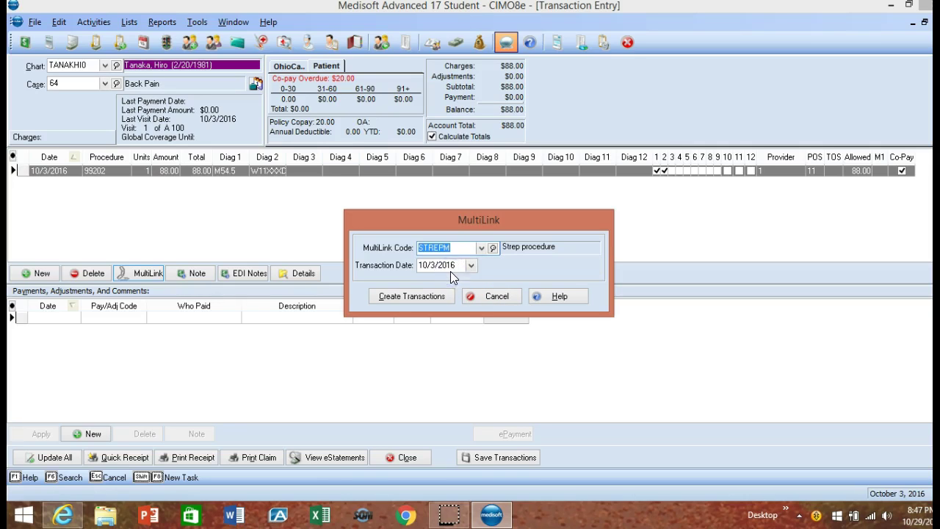
left_click(456, 248)
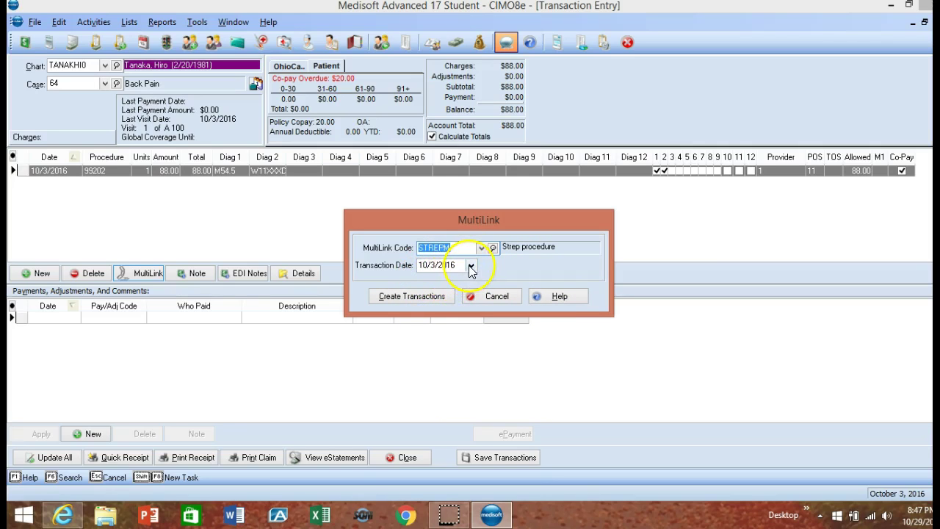
left_click(426, 299)
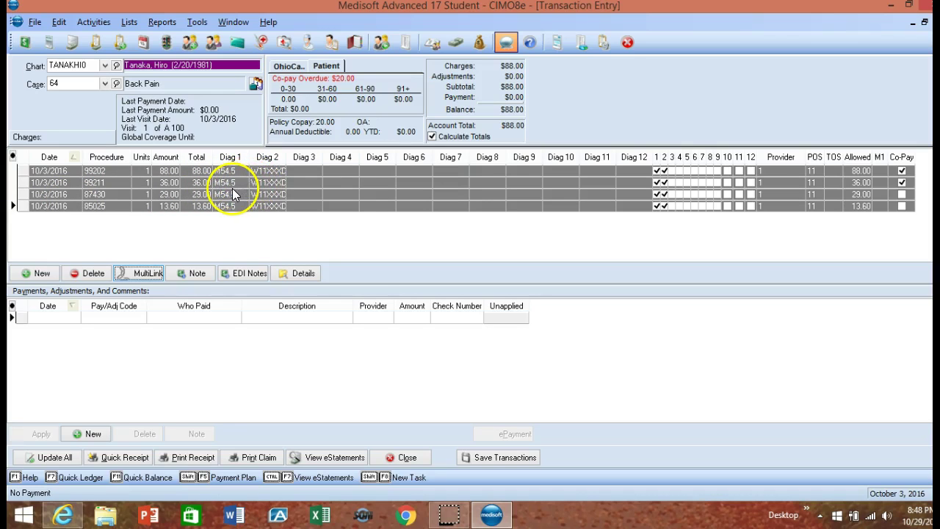
Look up the procedure descriptions for codes 99211, 87430 and 85025 in the MultiLink charges.
left_click(113, 182)
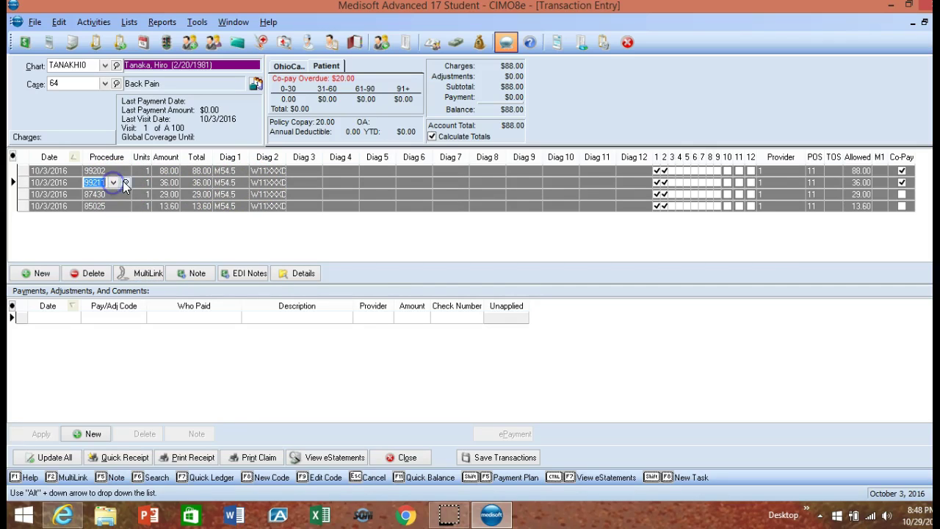
left_click(110, 183)
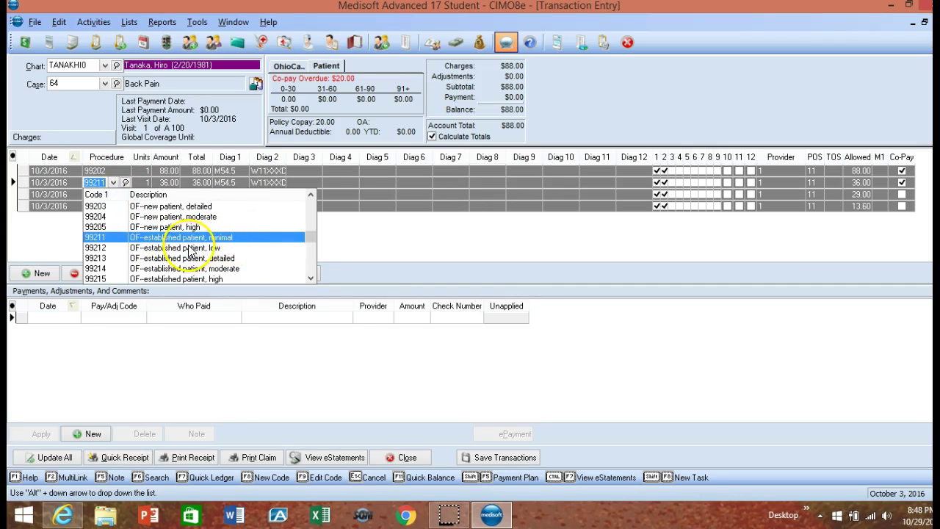
left_click(110, 194)
left_click(109, 194)
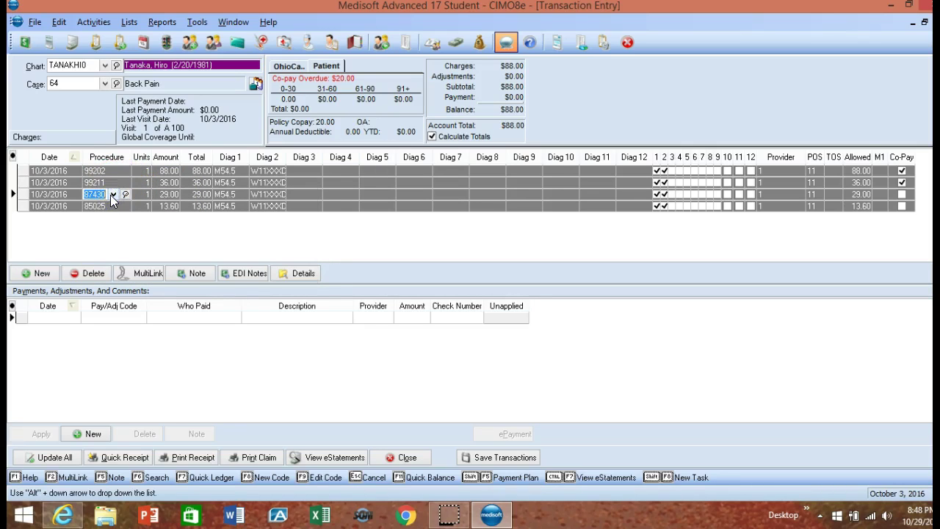
left_click(112, 194)
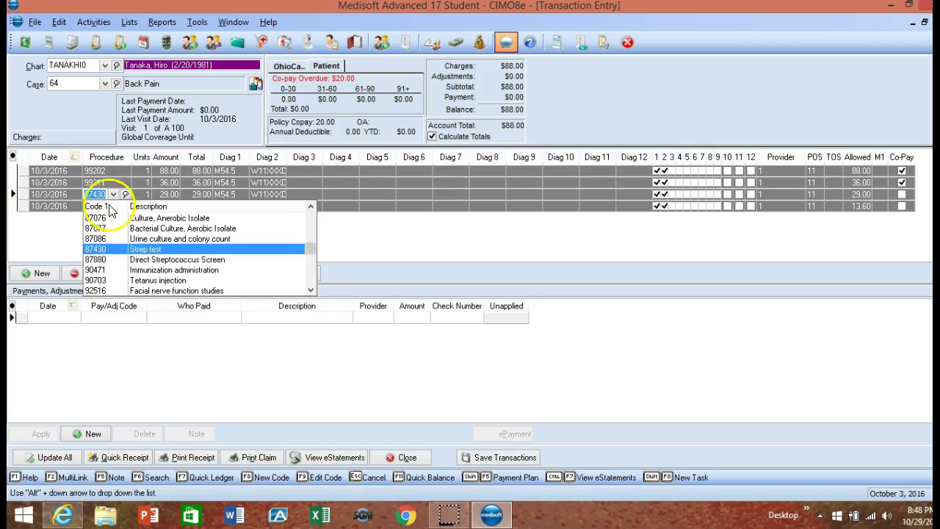
left_click(115, 197)
left_click(110, 206)
left_click(113, 206)
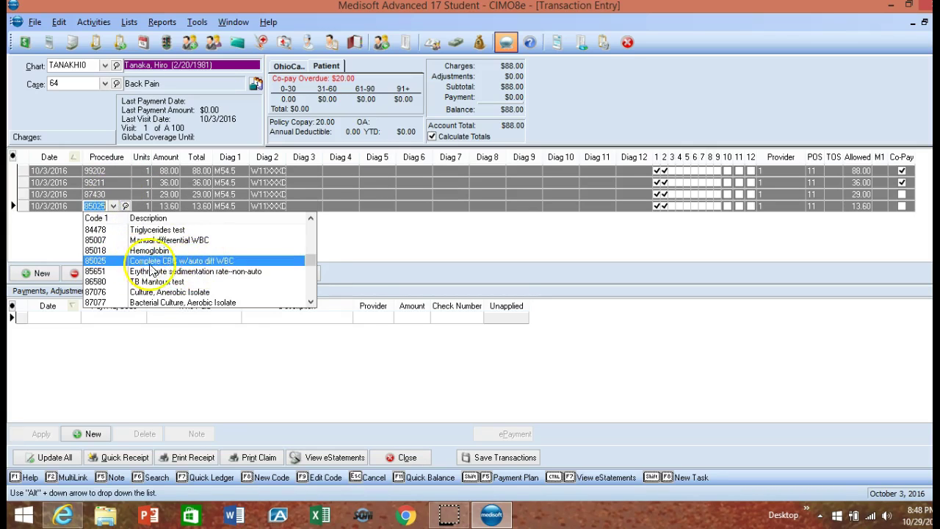
left_click(111, 205)
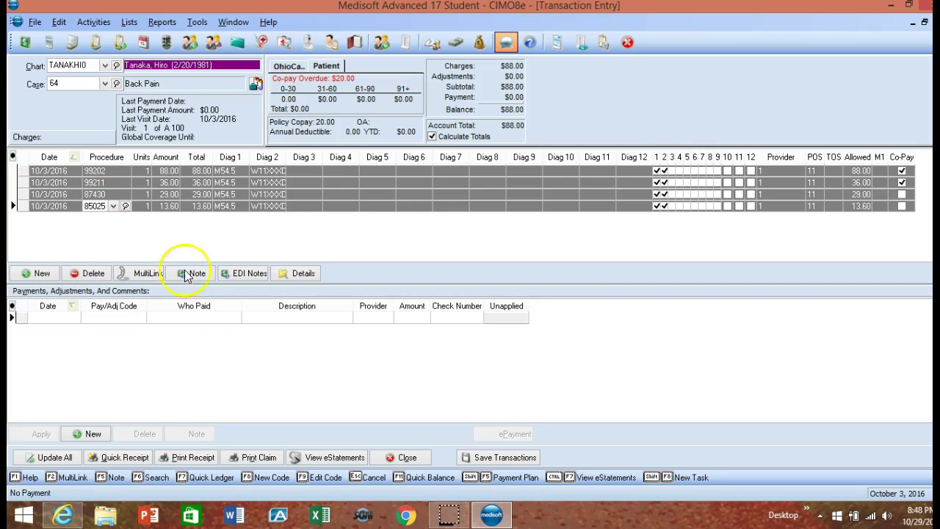
Delete the three MultiLink charges 85025, 87430 and 99211, keeping only the 99202 charge.
left_click(141, 276)
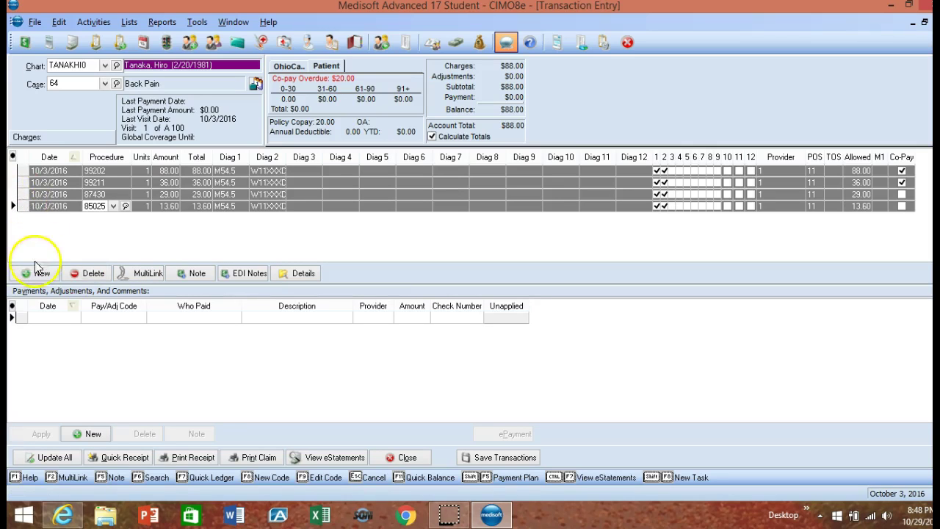
left_click(93, 273)
left_click(444, 290)
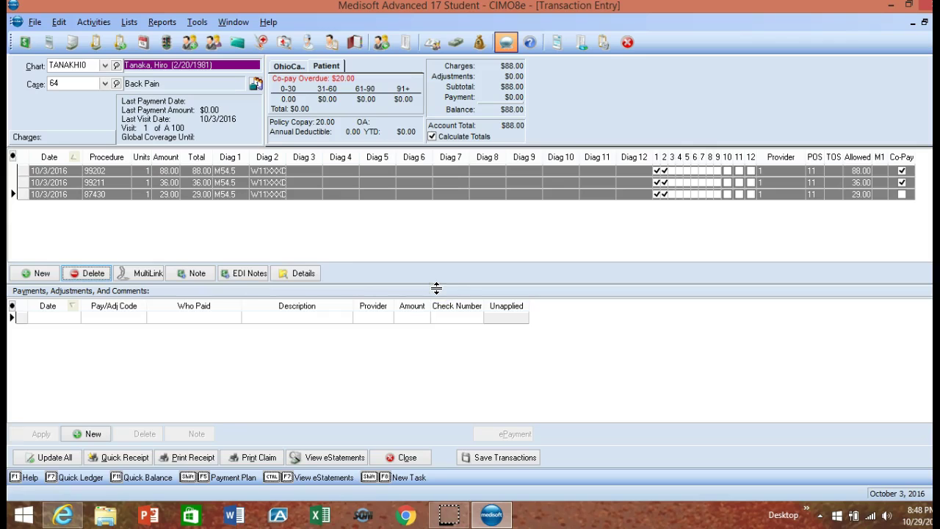
left_click(451, 288)
left_click(101, 273)
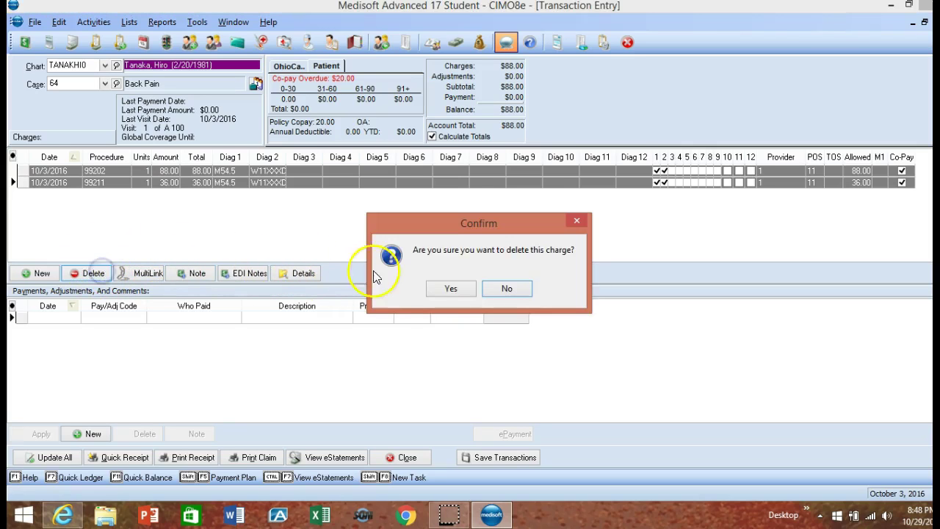
left_click(446, 290)
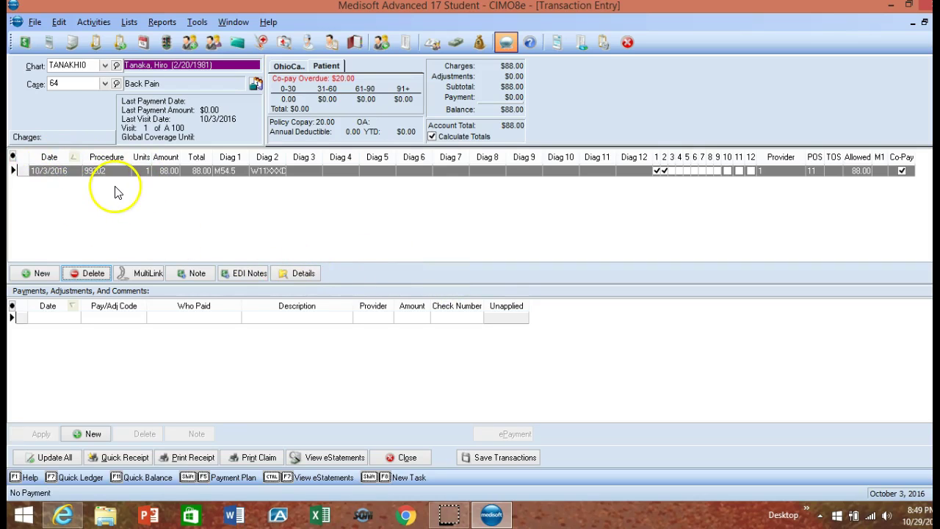
View the 99202 charge's note form and EDI notes list without entering anything, and decline saving the deleted transactions.
left_click(188, 273)
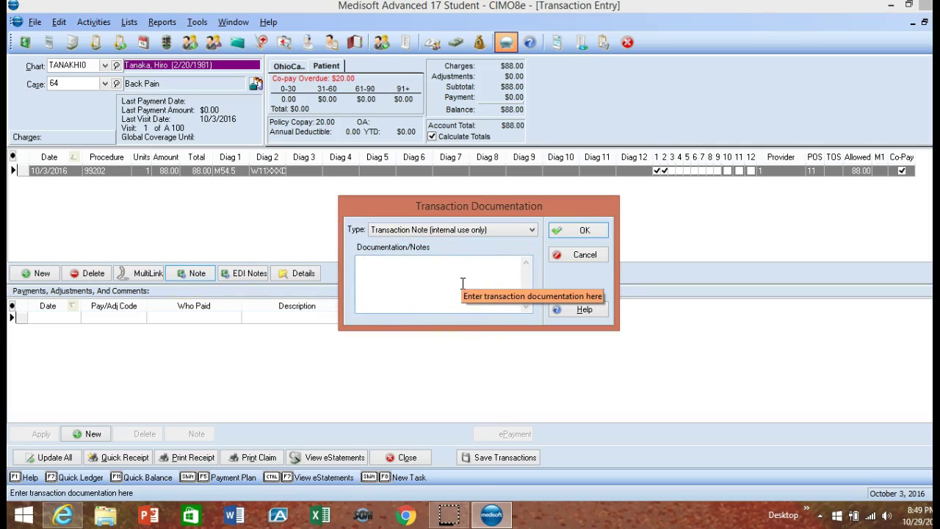
left_click(561, 258)
left_click(247, 272)
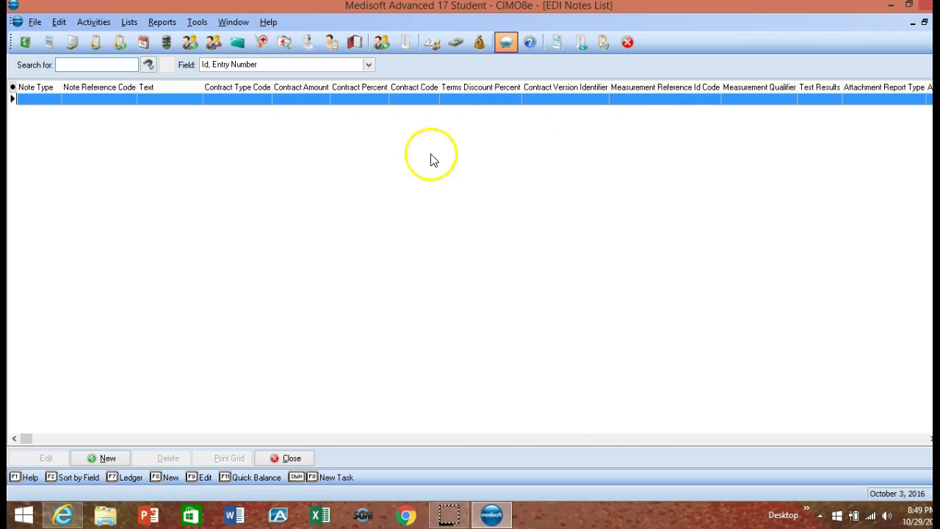
left_click(279, 458)
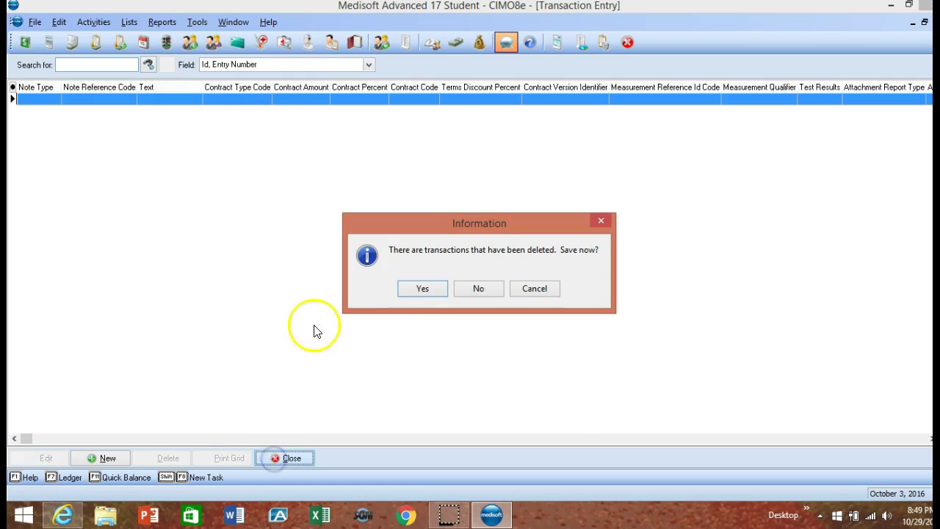
left_click(465, 290)
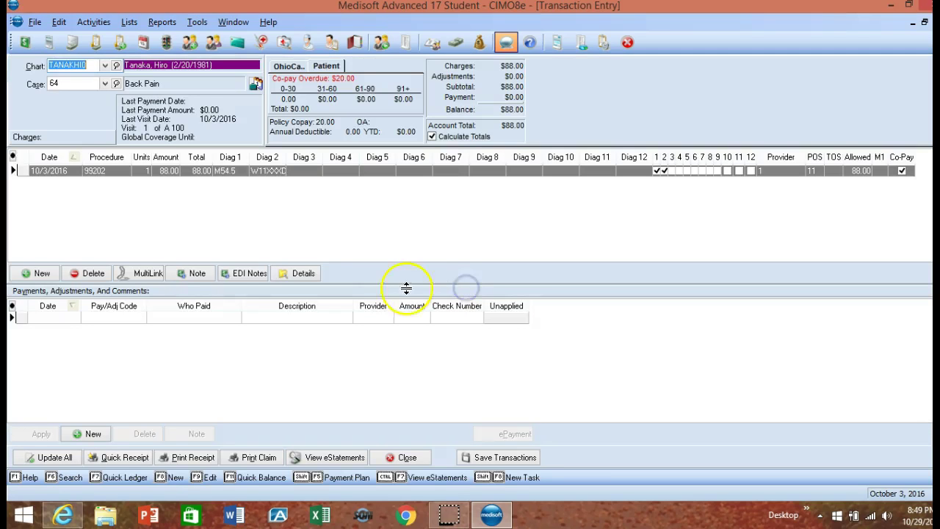
View the National Drug Code fields in the 99202 charge's transaction details without changing them.
left_click(306, 273)
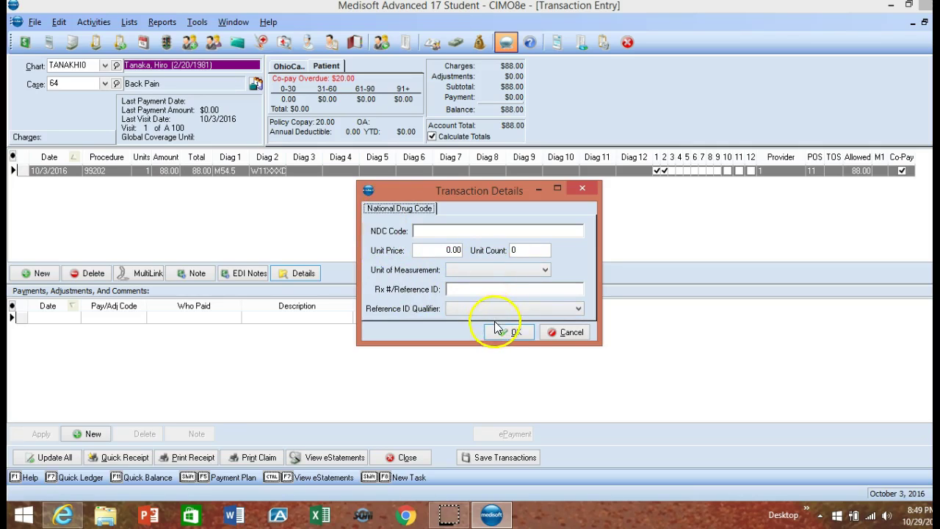
left_click(560, 332)
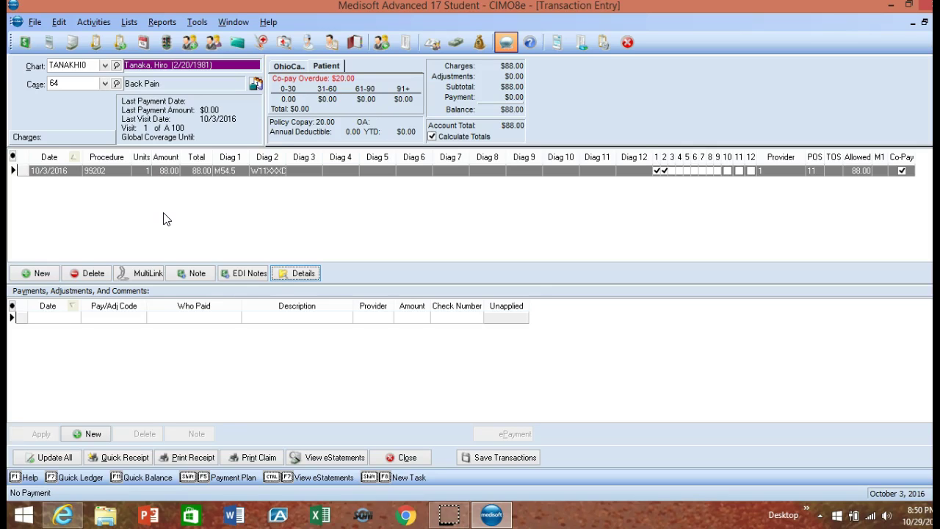
left_click(77, 431)
left_click(235, 313)
left_click(217, 239)
left_click(170, 269)
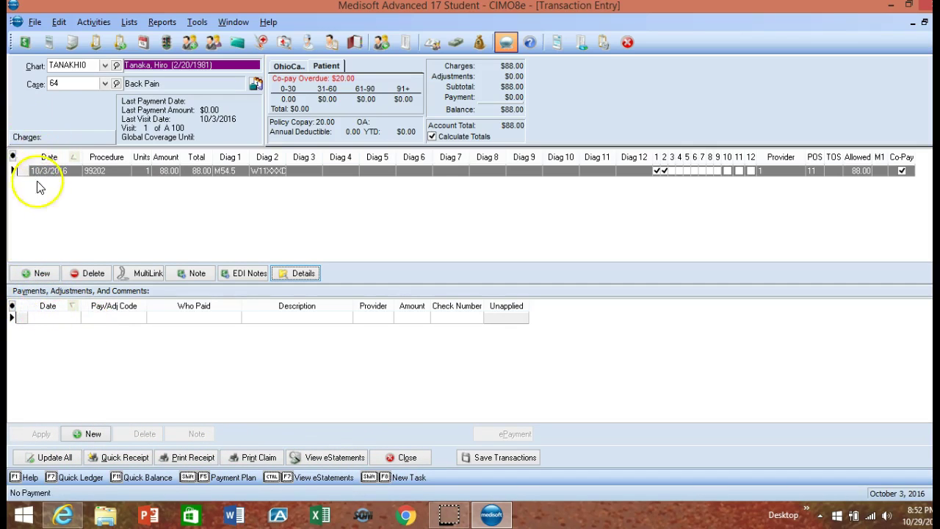
Add a new payment line for the Back Pain case and go to its payment code field.
left_click(87, 433)
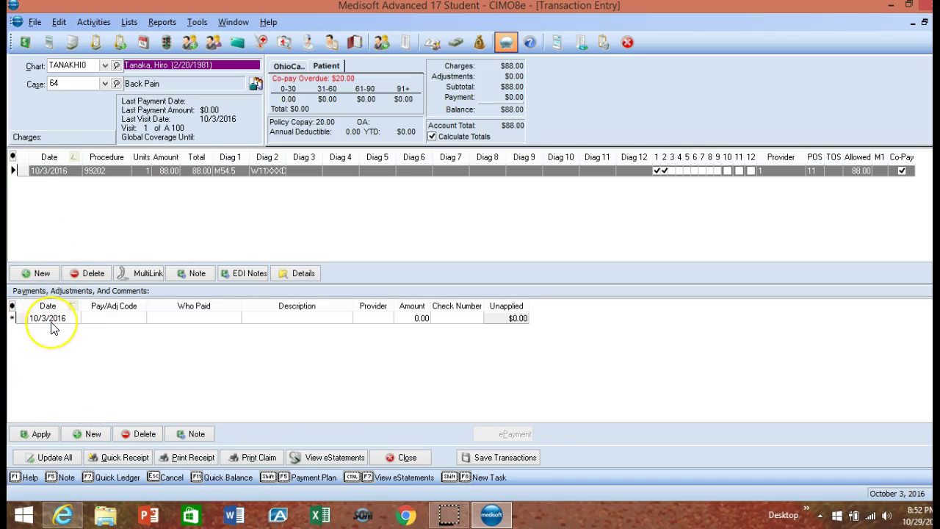
left_click(116, 319)
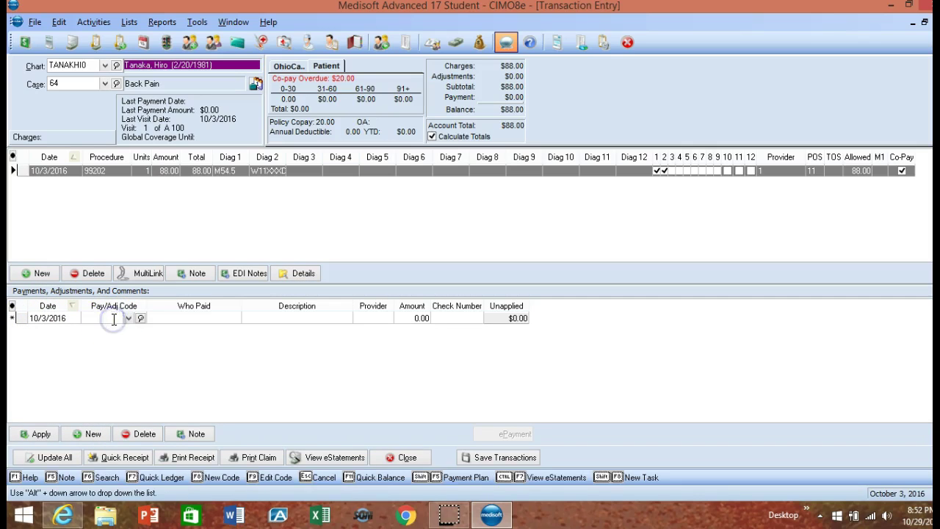
left_click(119, 317)
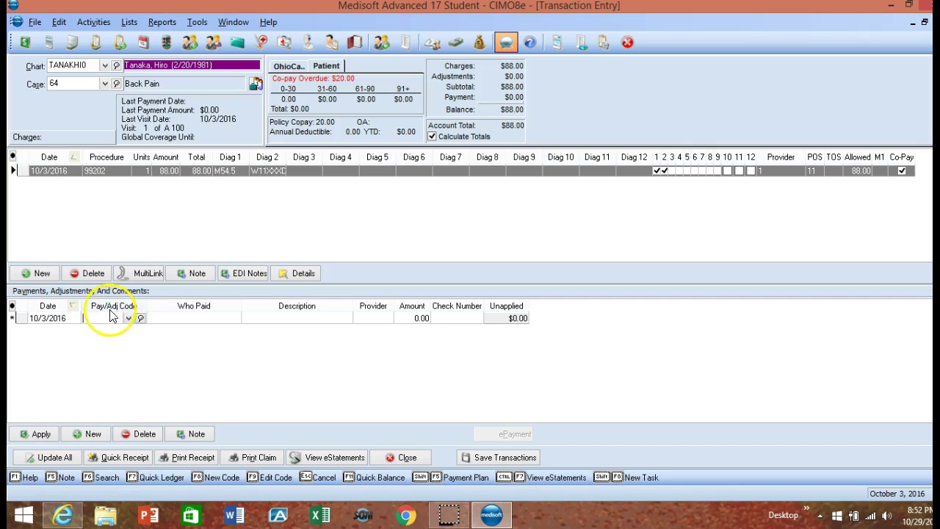
Choose OHCCPAY (OhioCare HMO Copayment) as the payment code for the new payment line.
left_click(126, 319)
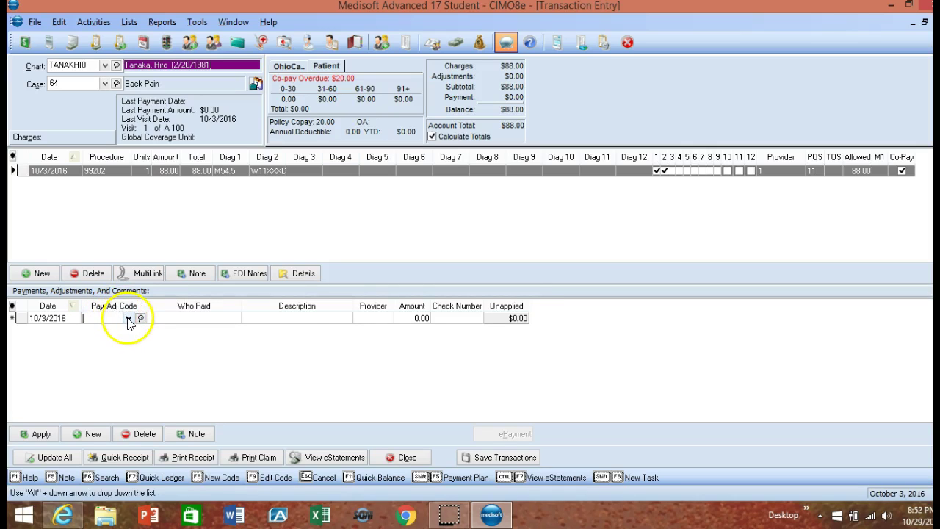
left_click(309, 345)
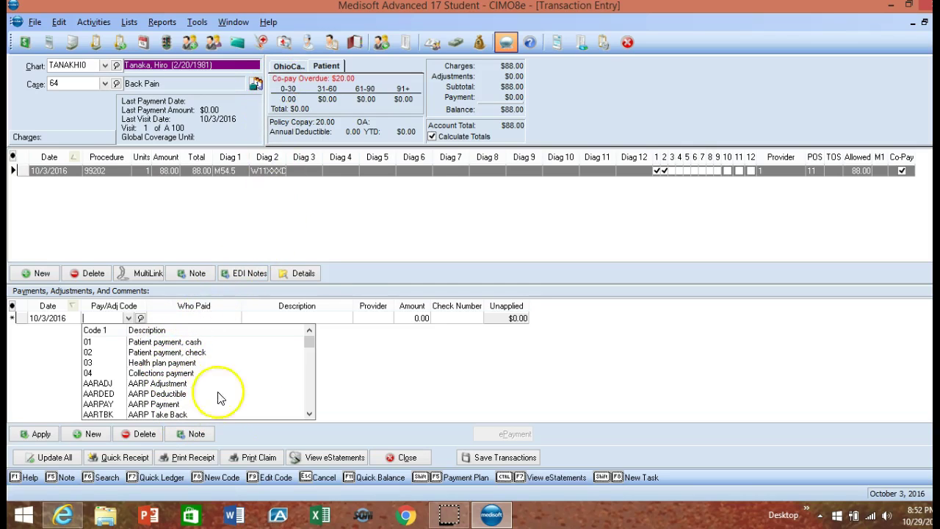
left_click(310, 415)
left_click(310, 415)
left_click(311, 415)
left_click(310, 415)
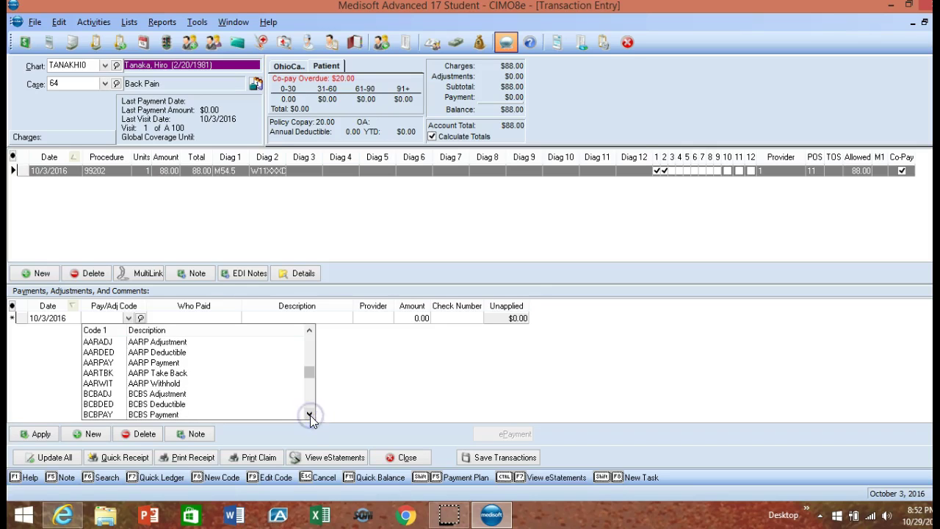
left_click(310, 415)
left_click(310, 415)
left_click(310, 415)
left_click(310, 415)
left_click(310, 416)
left_click(310, 415)
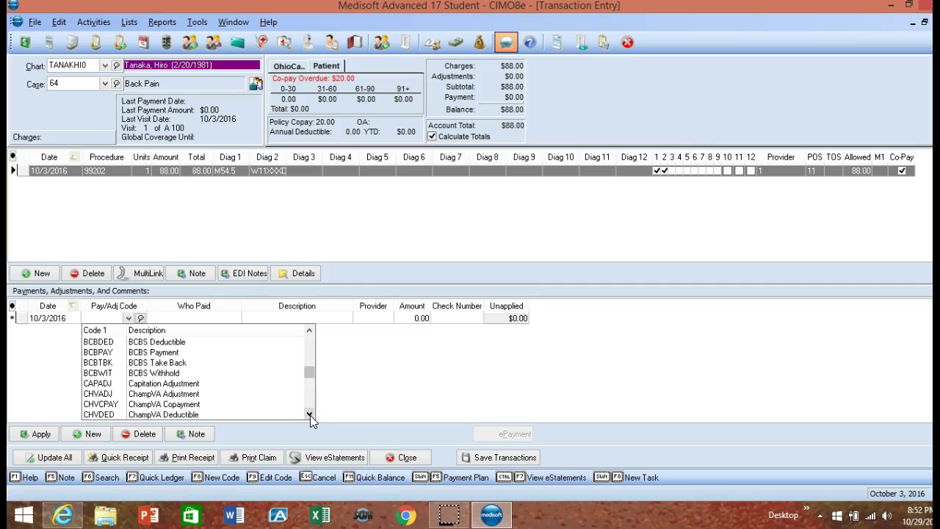
left_click(310, 415)
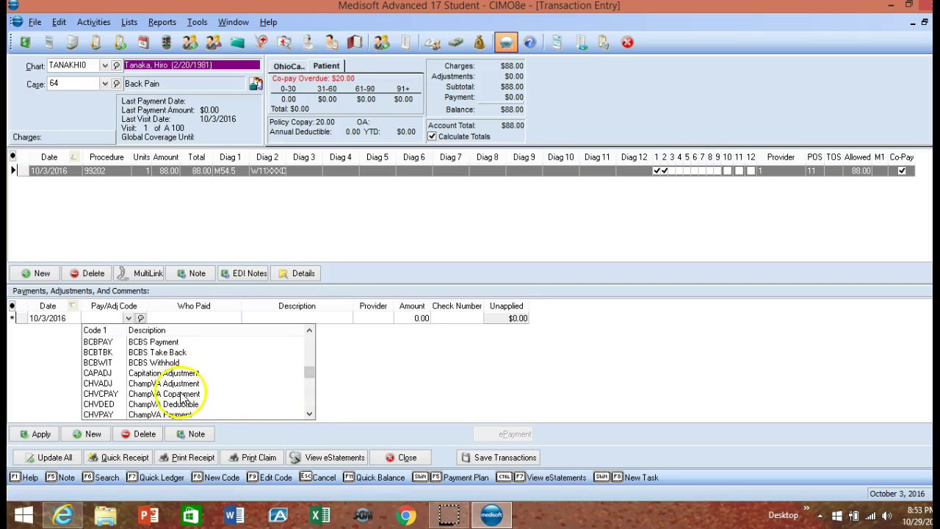
left_click(310, 414)
left_click(310, 414)
left_click(310, 414)
left_click(310, 414)
left_click(310, 414)
left_click(310, 415)
left_click(310, 415)
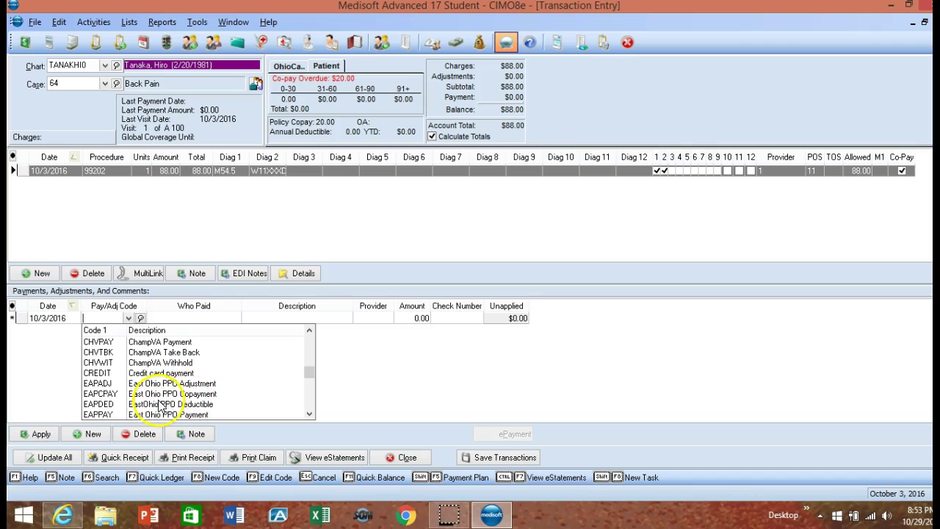
left_click(308, 415)
left_click(309, 415)
left_click(309, 415)
left_click(309, 415)
left_click(309, 415)
left_click(309, 415)
left_click(309, 415)
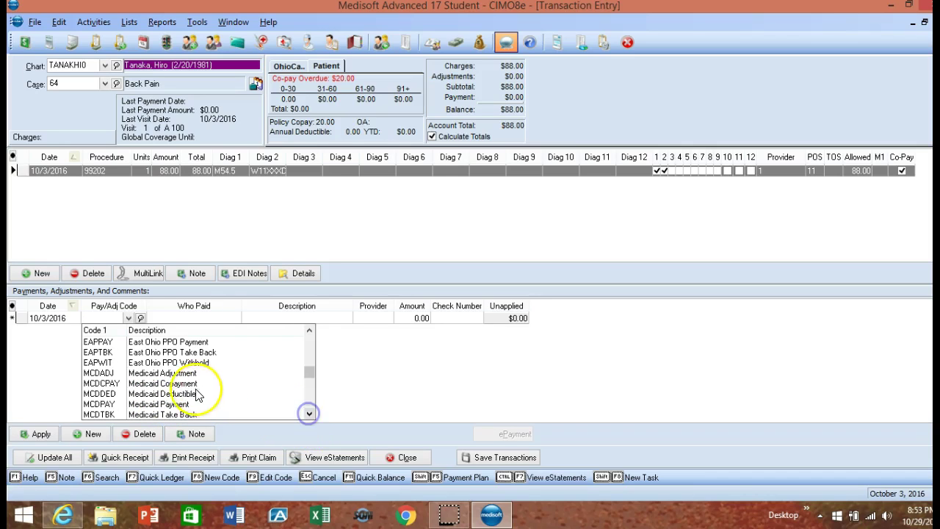
left_click(308, 415)
left_click(308, 415)
left_click(309, 415)
left_click(309, 415)
left_click(309, 416)
left_click(309, 415)
left_click(308, 415)
left_click(308, 415)
left_click(309, 415)
left_click(308, 415)
left_click(308, 415)
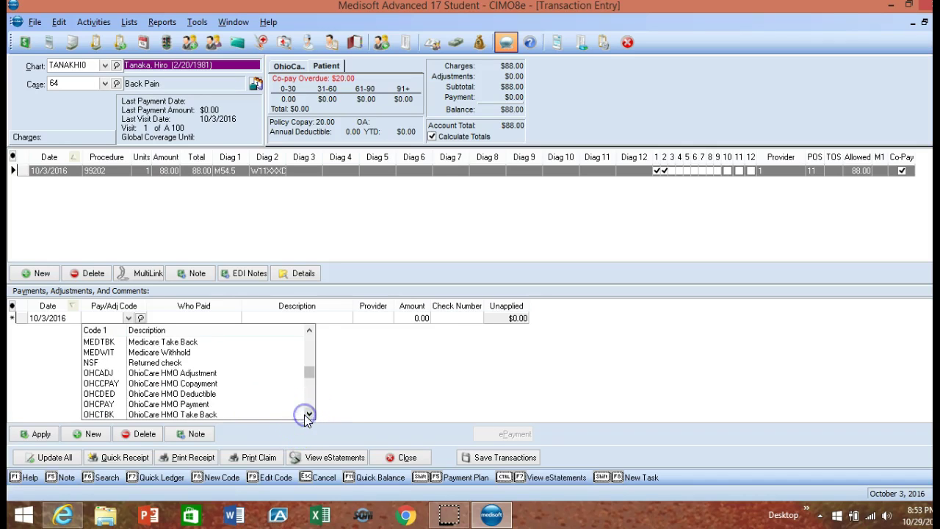
left_click(155, 385)
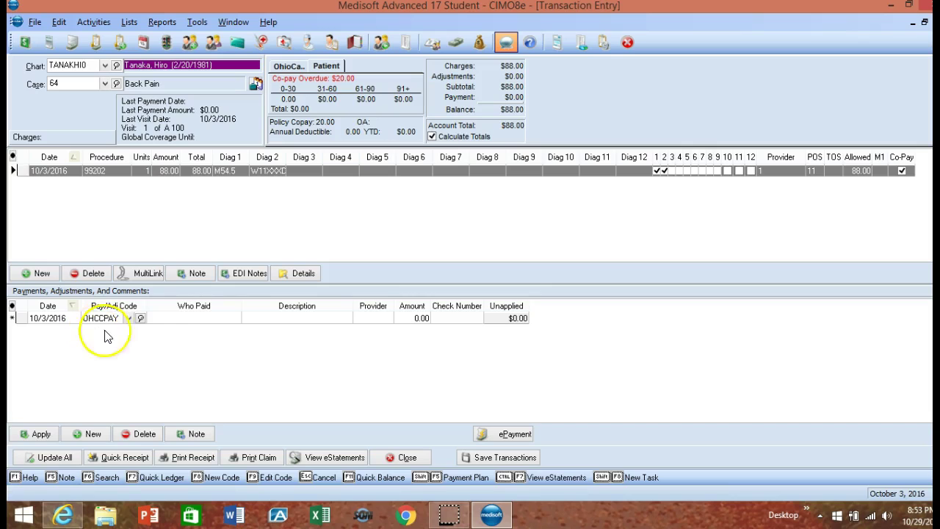
Set the patient as guarantor for who paid the copayment and enter check number 123.
left_click(158, 318)
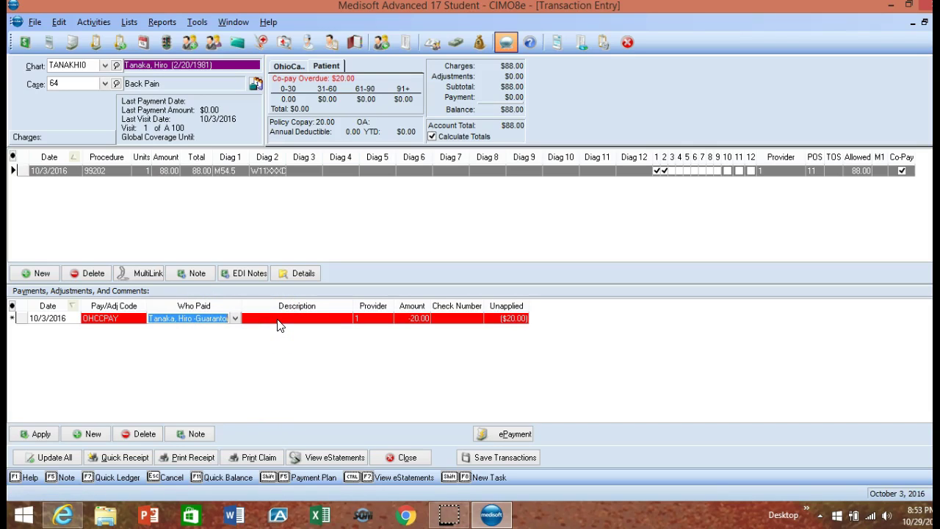
left_click(453, 319)
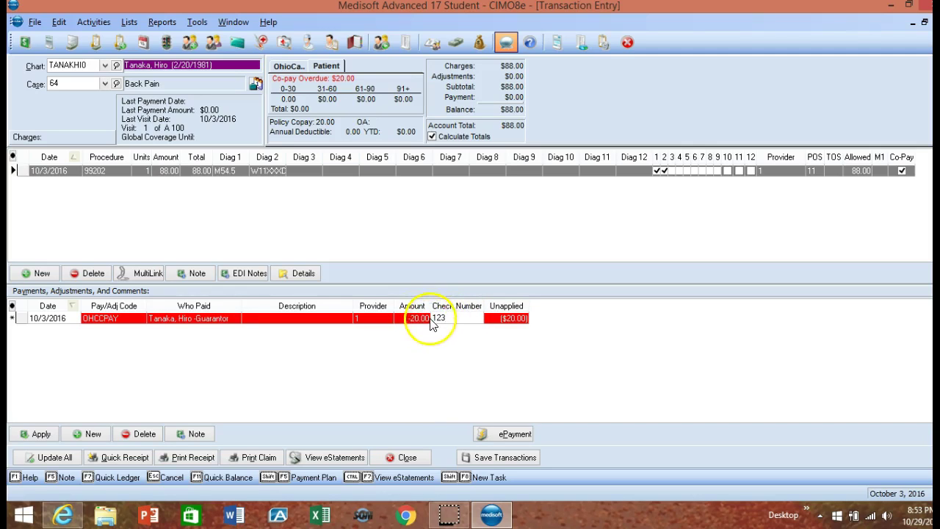
key("BackSpace")
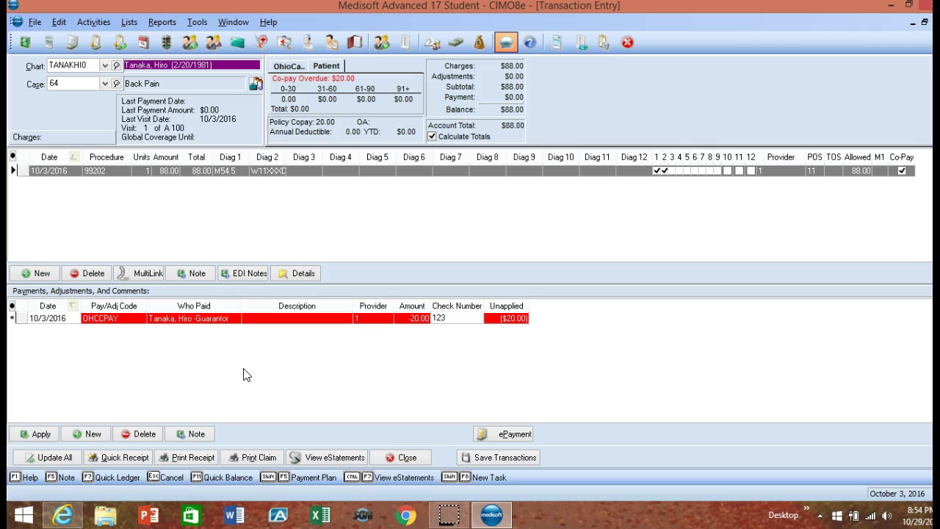
left_click(488, 321)
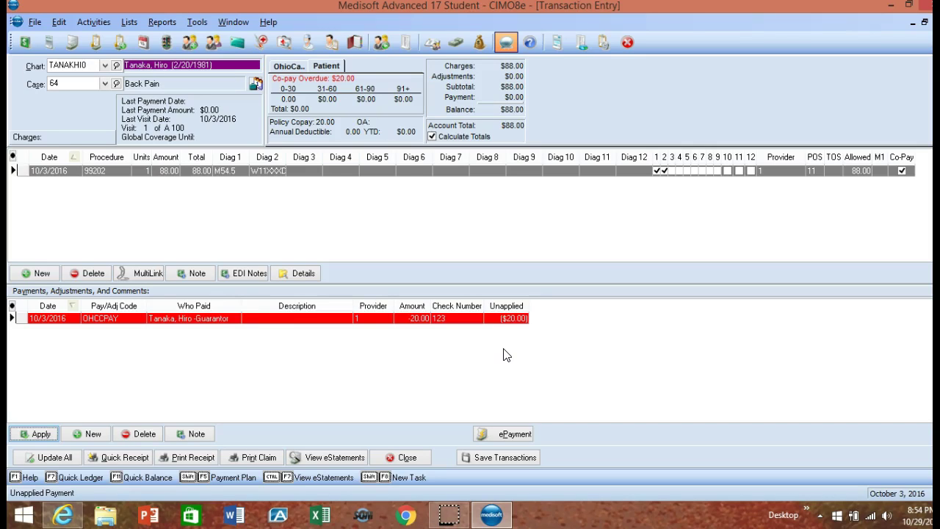
left_click(391, 320)
left_click(246, 213)
left_click(135, 176)
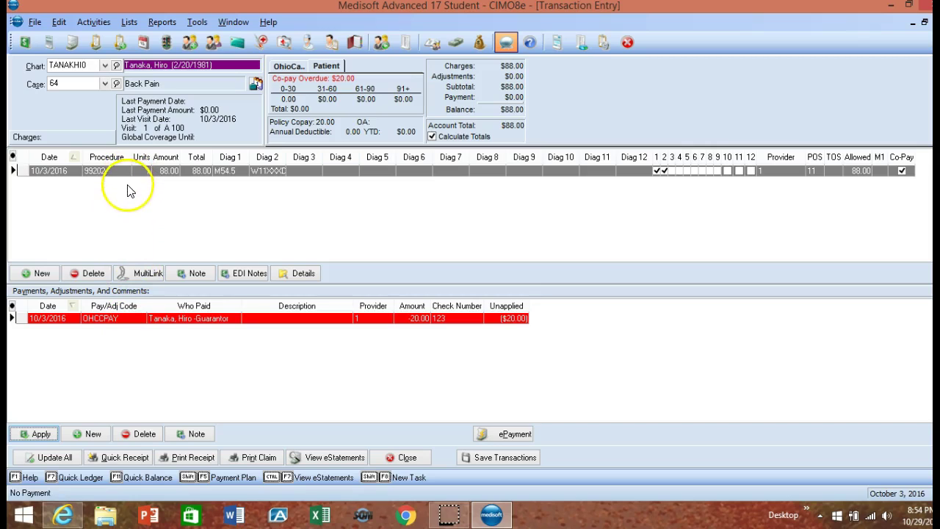
left_click(129, 230)
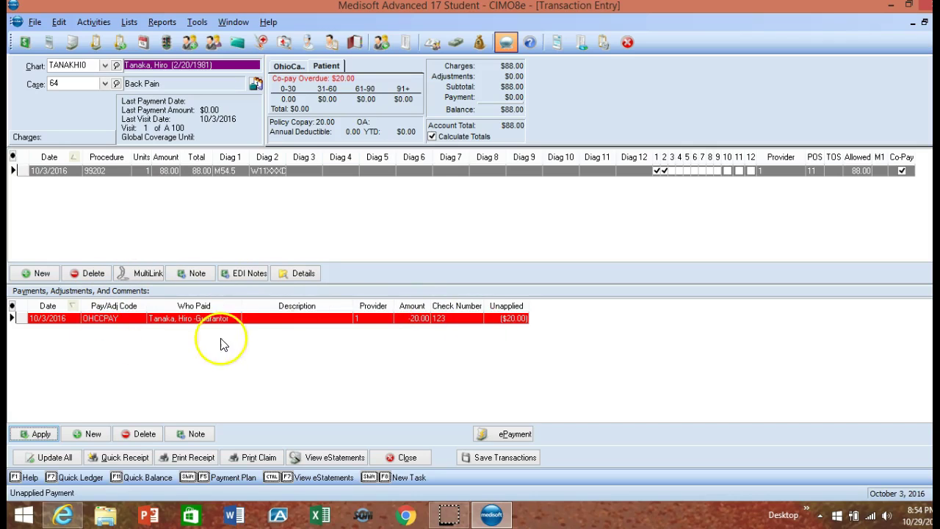
Apply 20 dollars of the OHCCPAY copayment to the 10/3/2016 charge for procedure 99202.
left_click(41, 434)
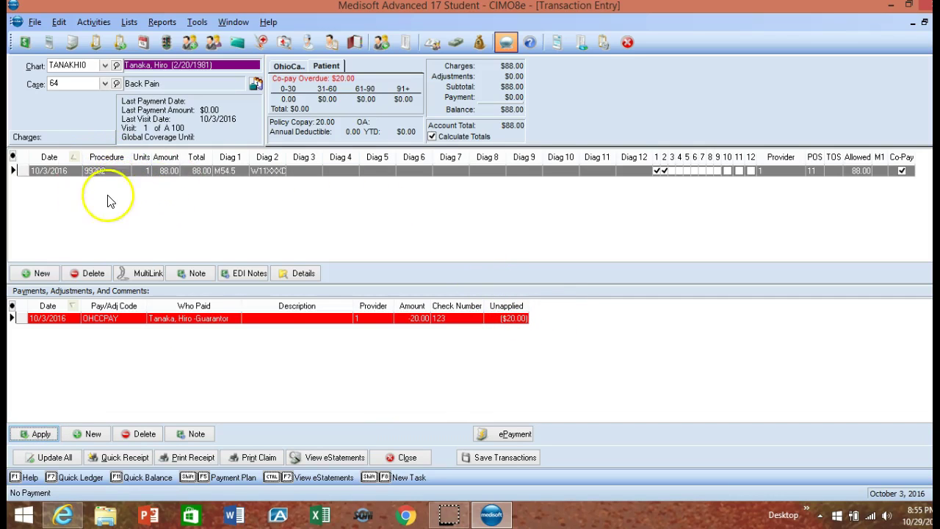
left_click(40, 435)
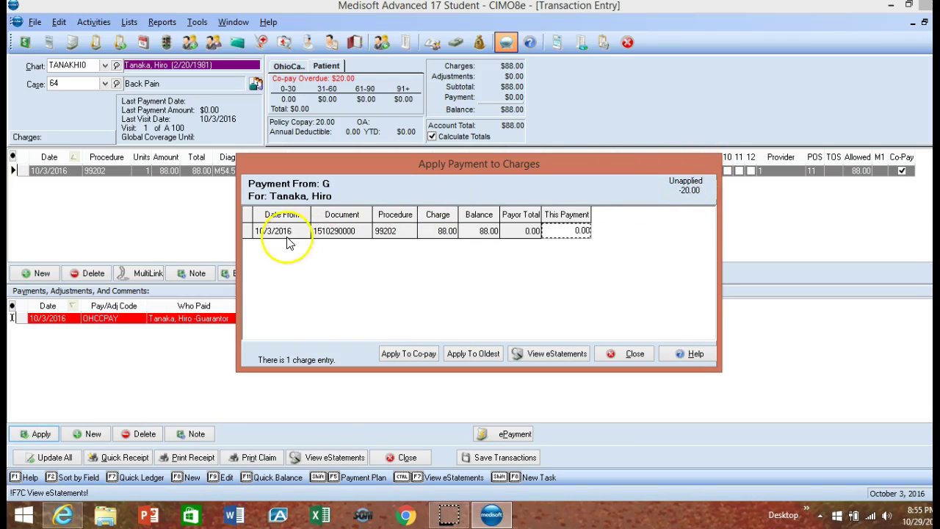
left_click_drag(309, 170, 307, 208)
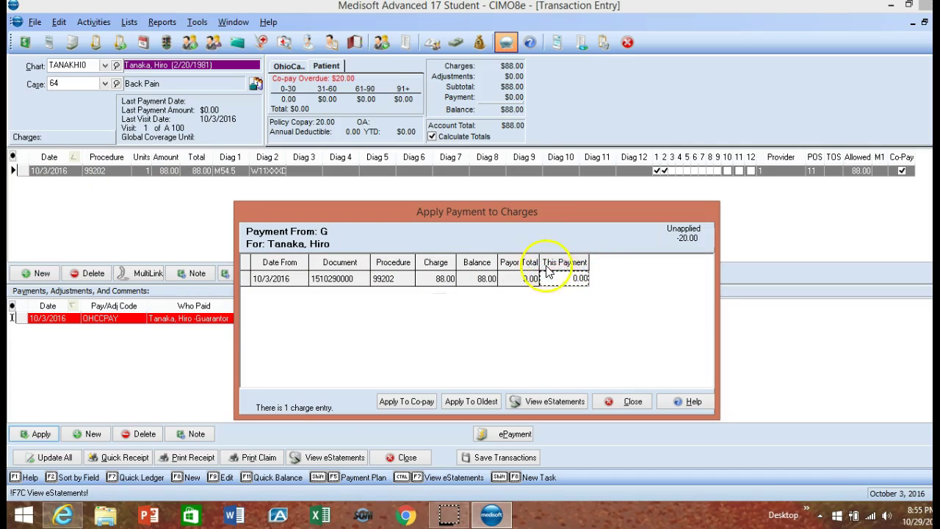
left_click(572, 279)
type("20")
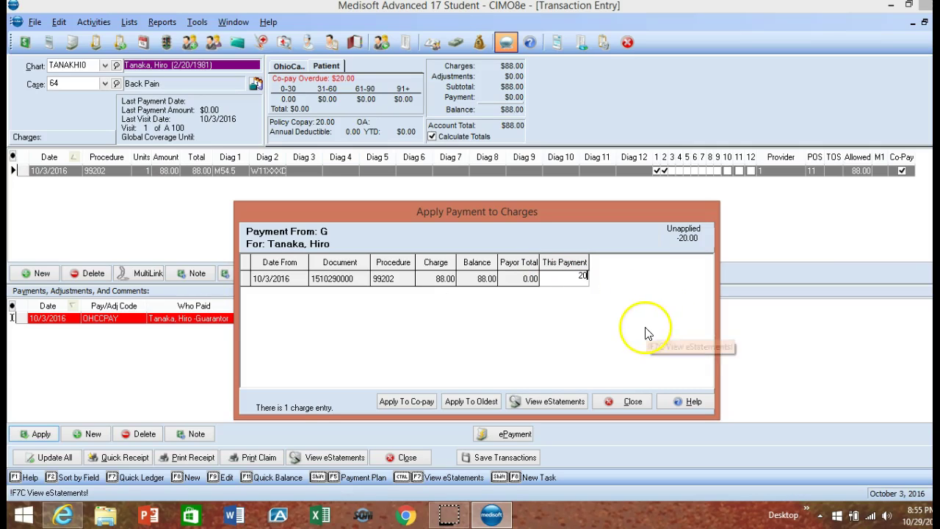
key("Return")
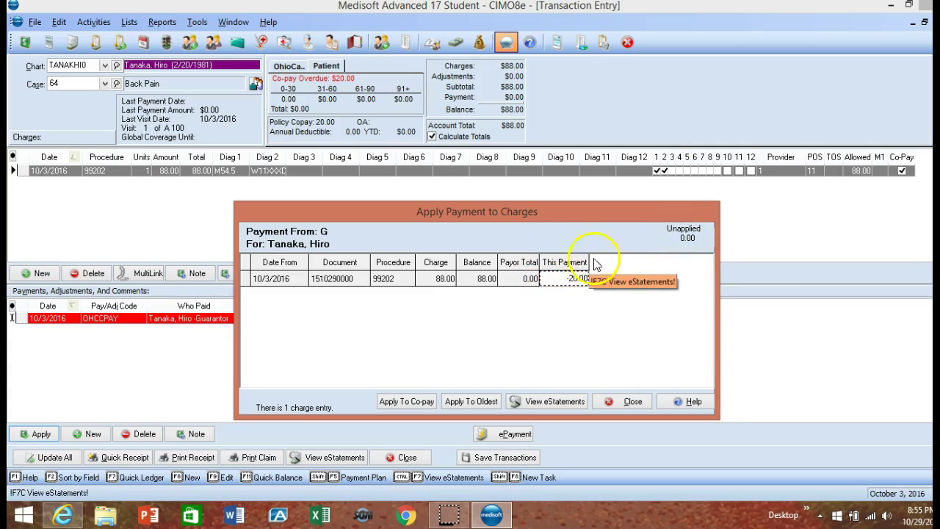
left_click(622, 402)
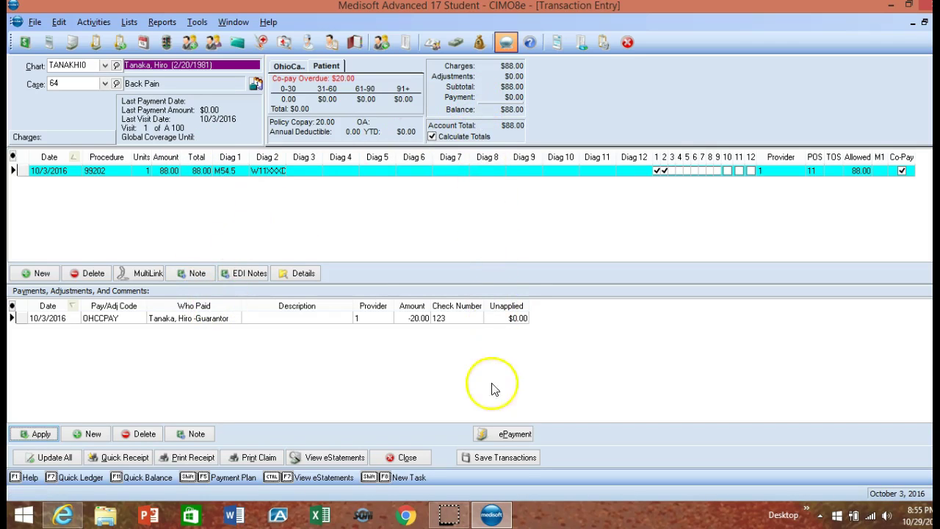
Save the charge and payment transactions, accepting the future date of service and acknowledging the copay reminder.
left_click(497, 457)
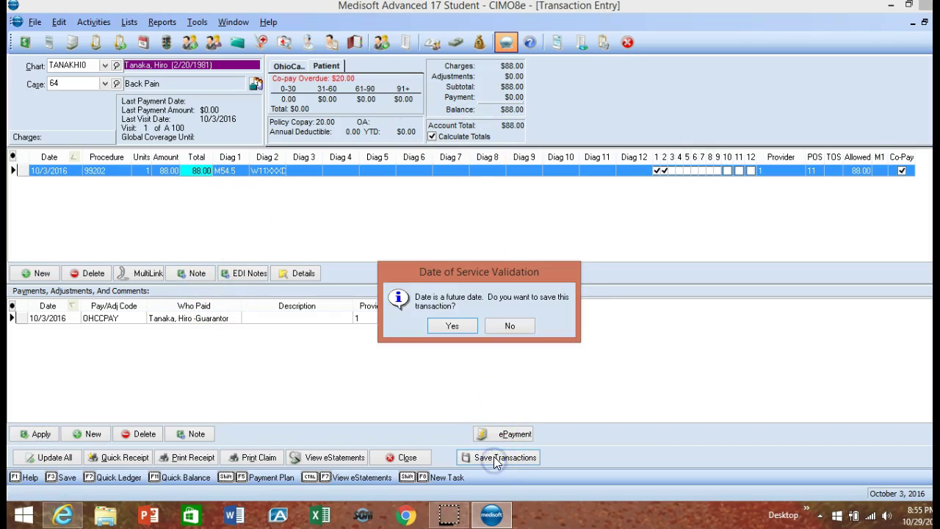
left_click(457, 324)
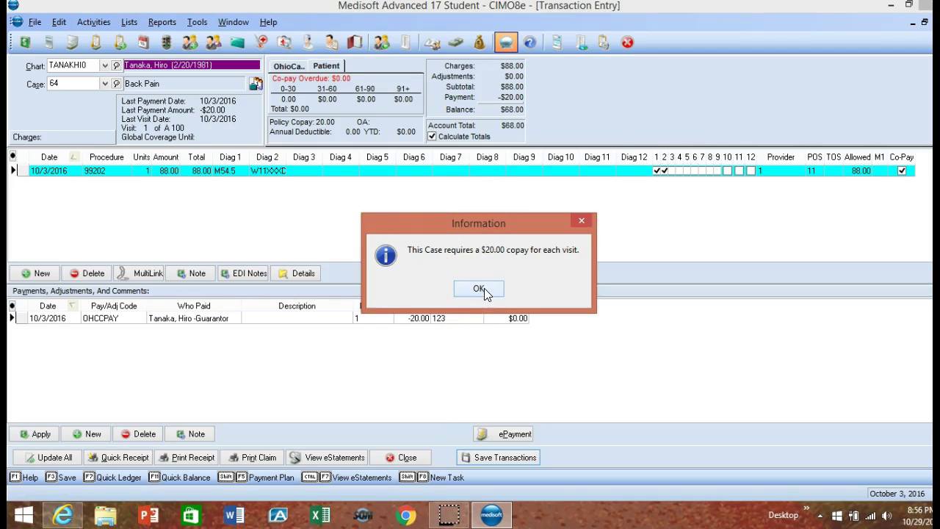
left_click(479, 289)
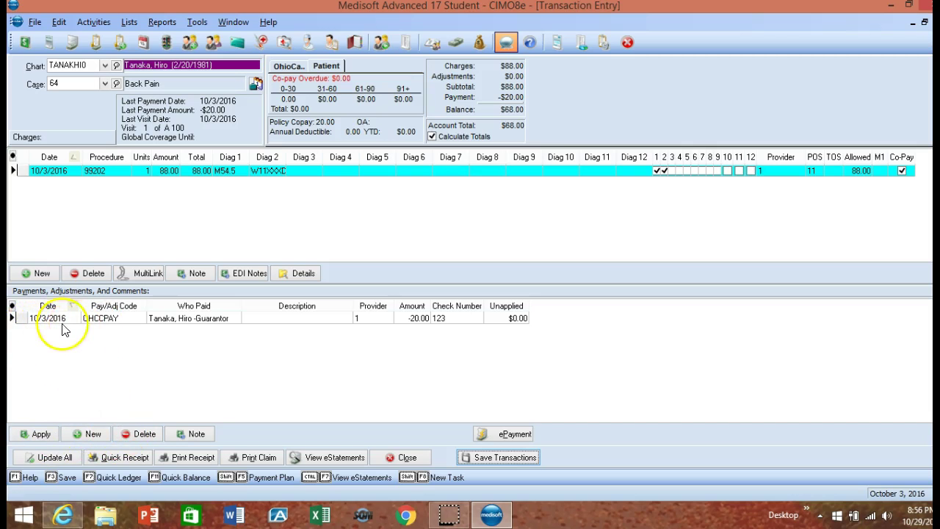
Open and cancel a note for the OHCCPAY payment line, and try the ePayment feature.
left_click(179, 434)
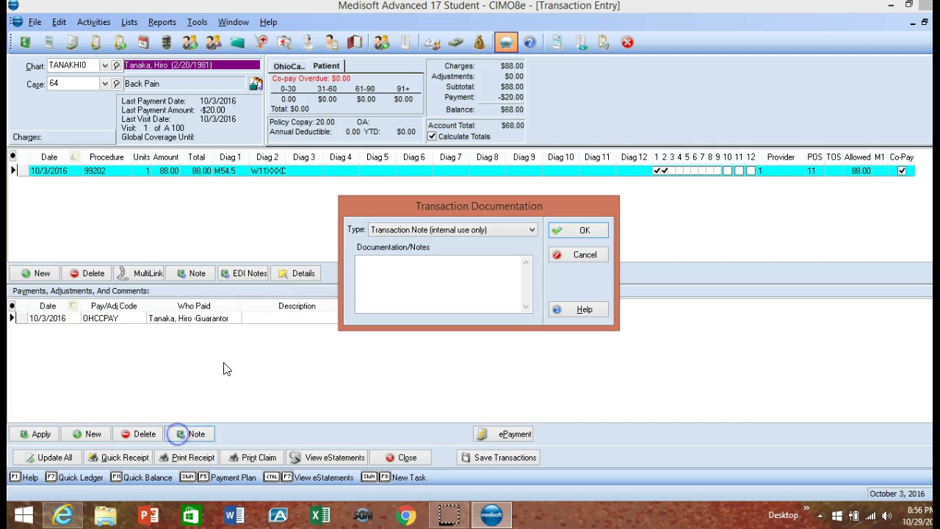
left_click(574, 258)
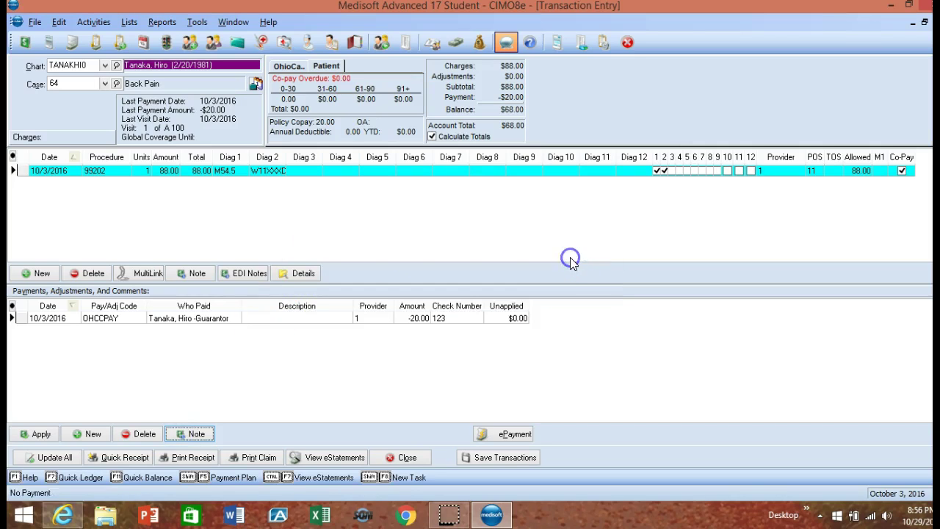
left_click(487, 433)
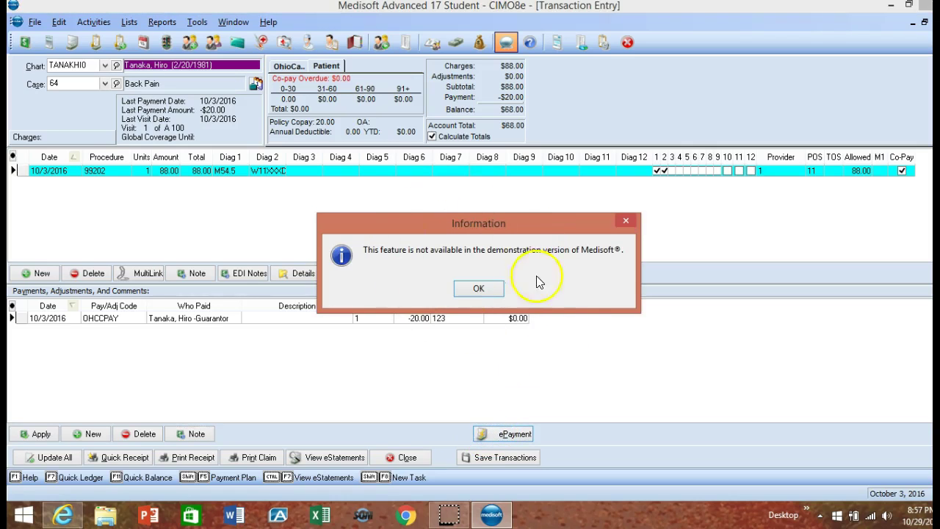
left_click(480, 288)
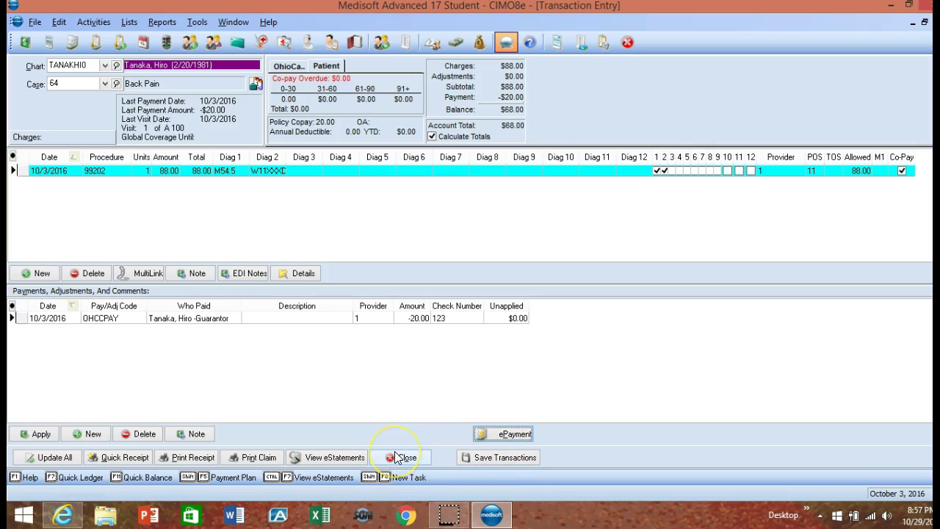
Try to view the patient's eStatements, and update all transactions in the Back Pain case.
left_click(340, 460)
left_click(337, 457)
left_click(471, 287)
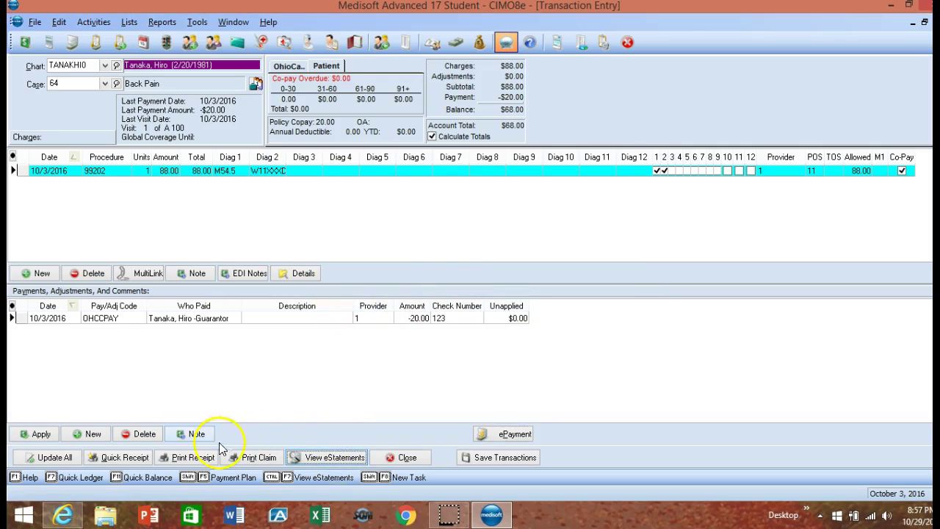
left_click(59, 457)
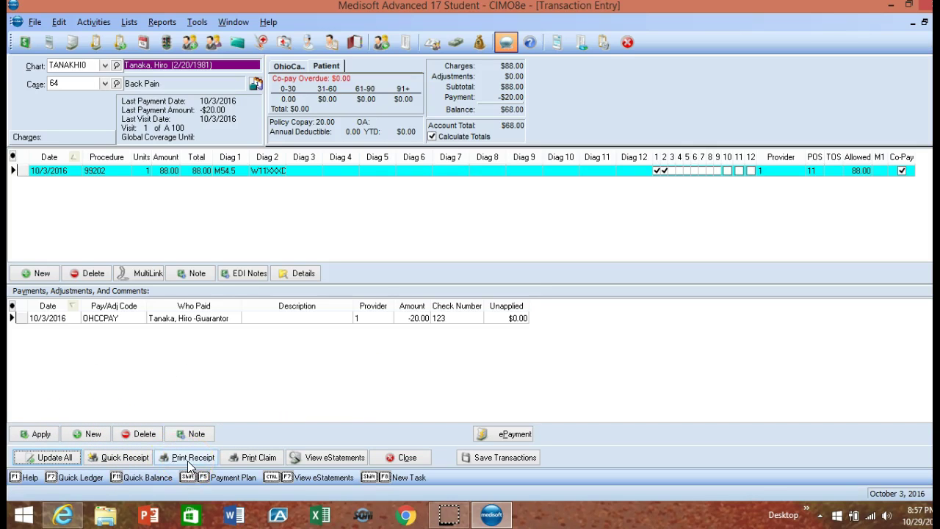
left_click(255, 458)
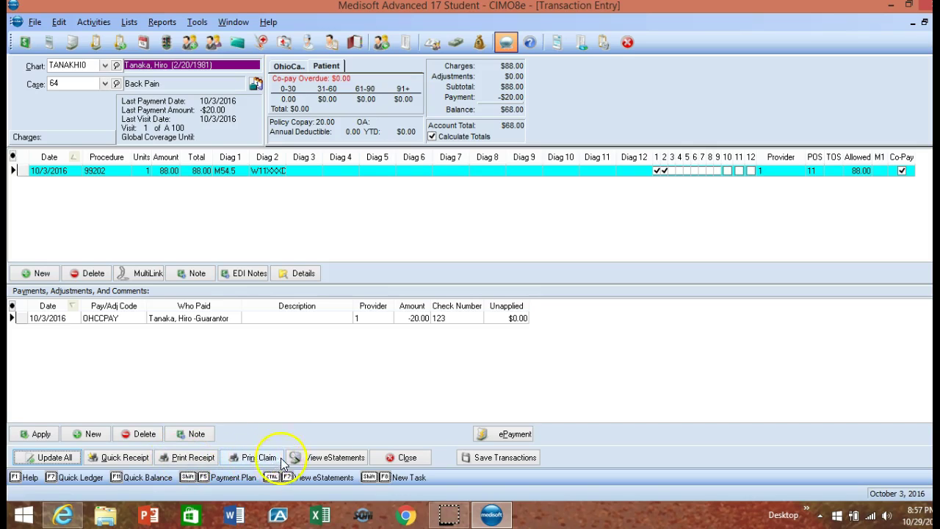
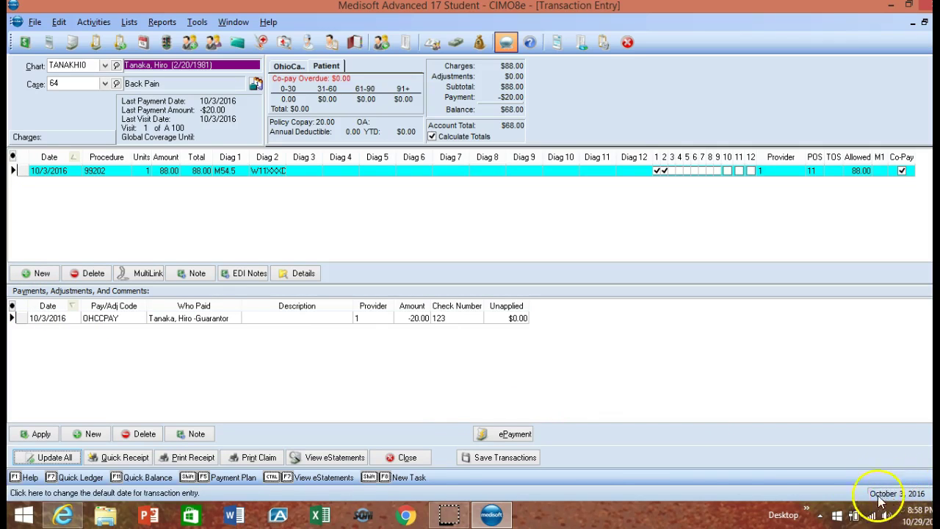
Preview the quick receipt on the screen and review its charge, copayment and visit totals.
left_click(144, 457)
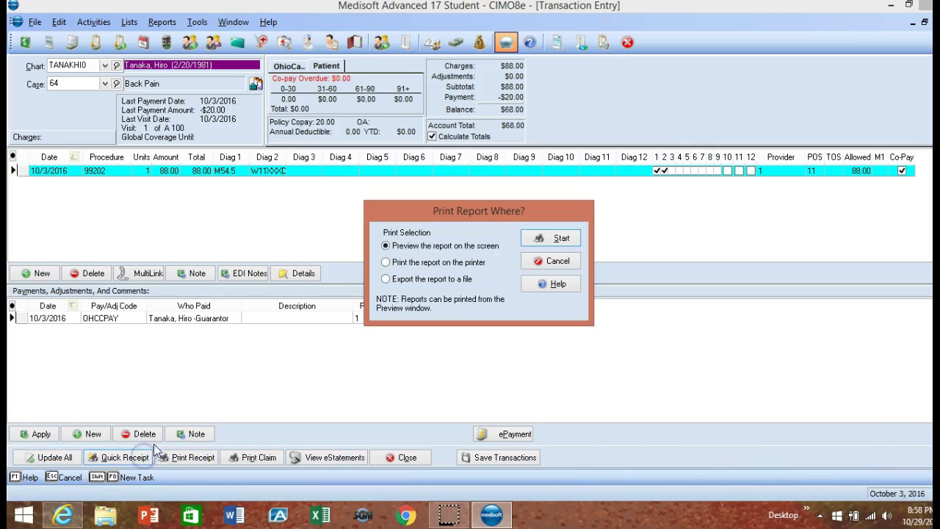
left_click(551, 239)
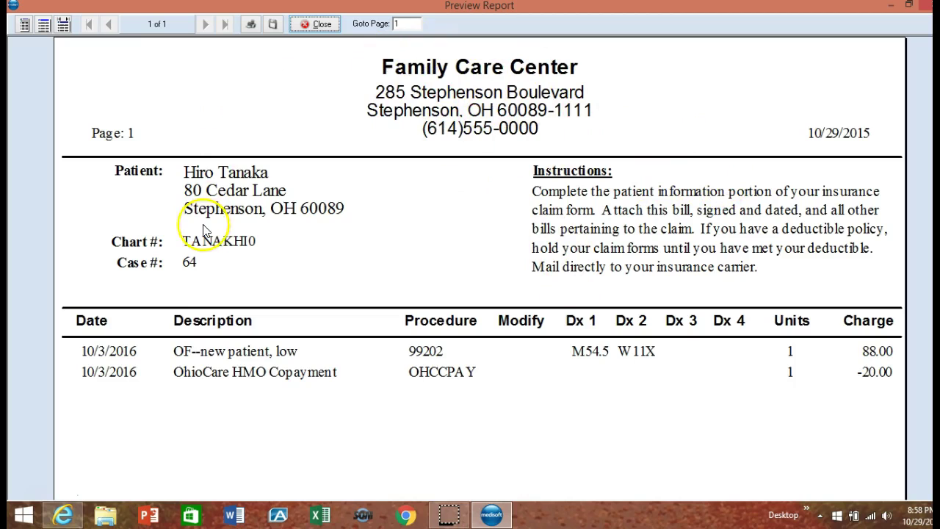
scroll(296, 298, "down", 1)
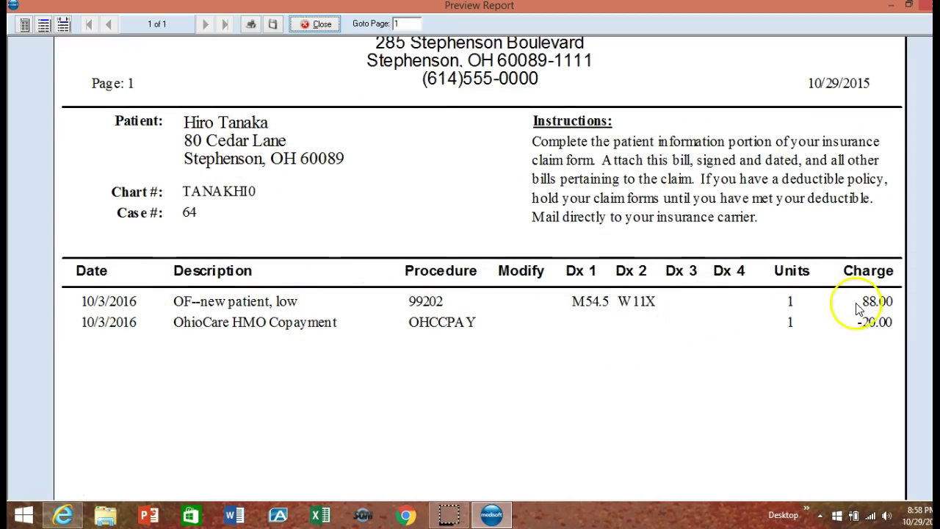
scroll(869, 349, "down", 5)
scroll(864, 362, "down", 5)
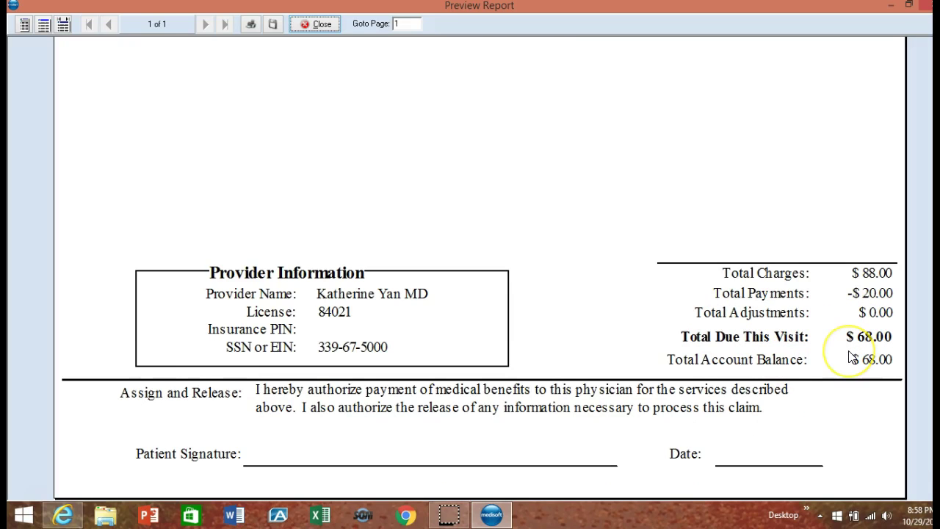
scroll(848, 357, "up", 10)
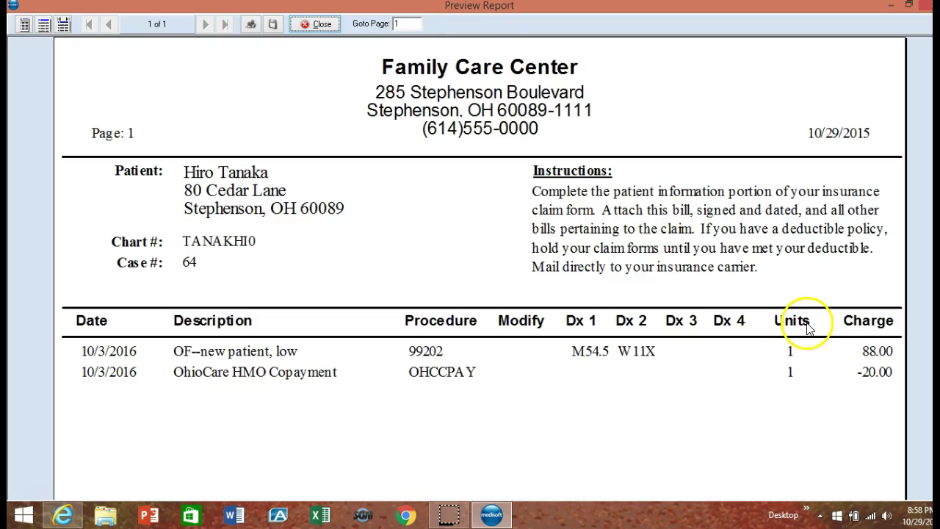
left_click(316, 24)
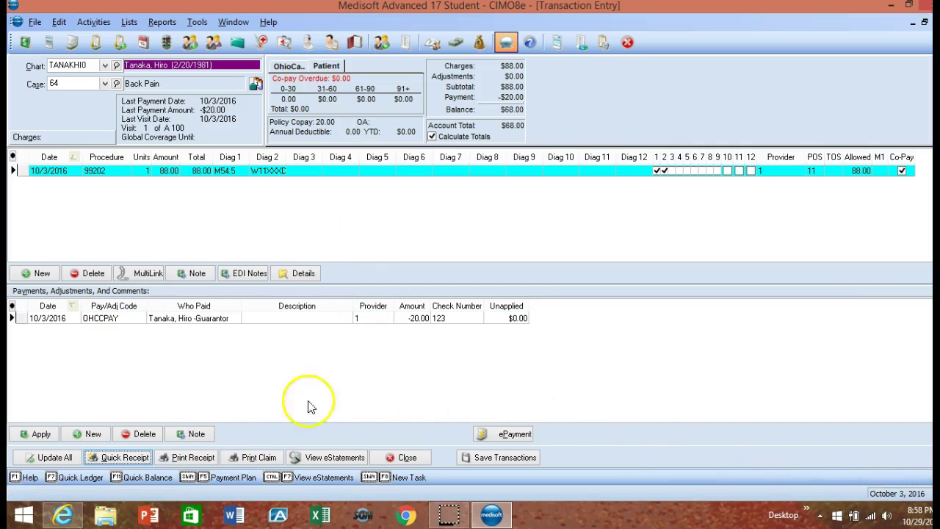
left_click(125, 459)
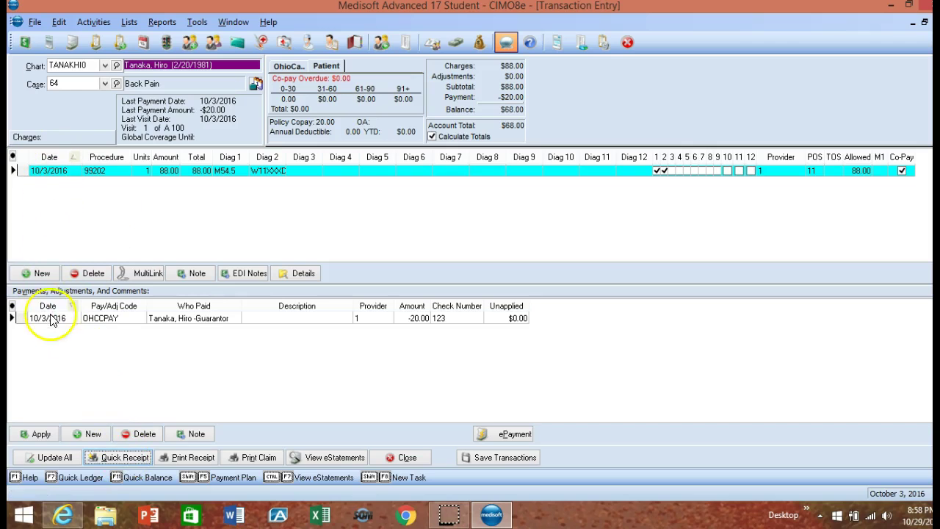
Preview the Walkout Receipt (All Transactions) on the screen for 10/3/2016 to 10/3/2016 and review its lines and totals.
left_click(200, 456)
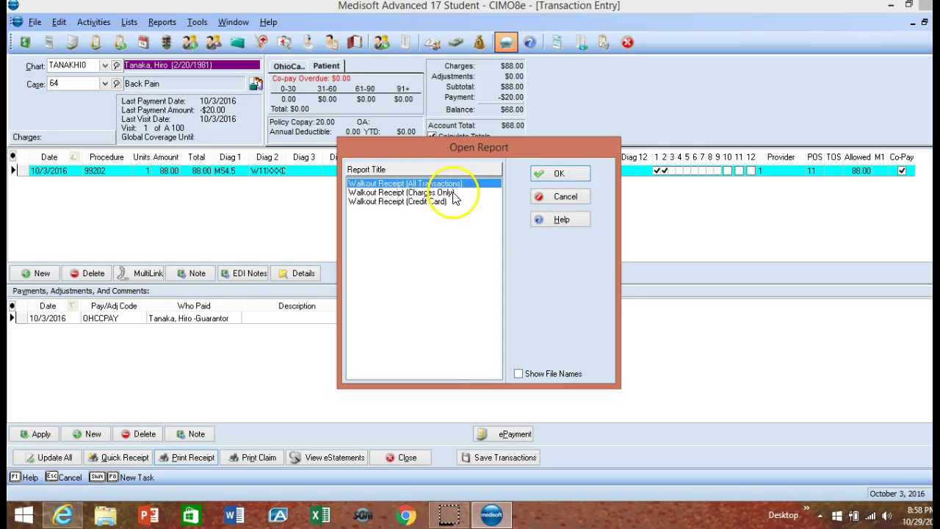
left_click(549, 175)
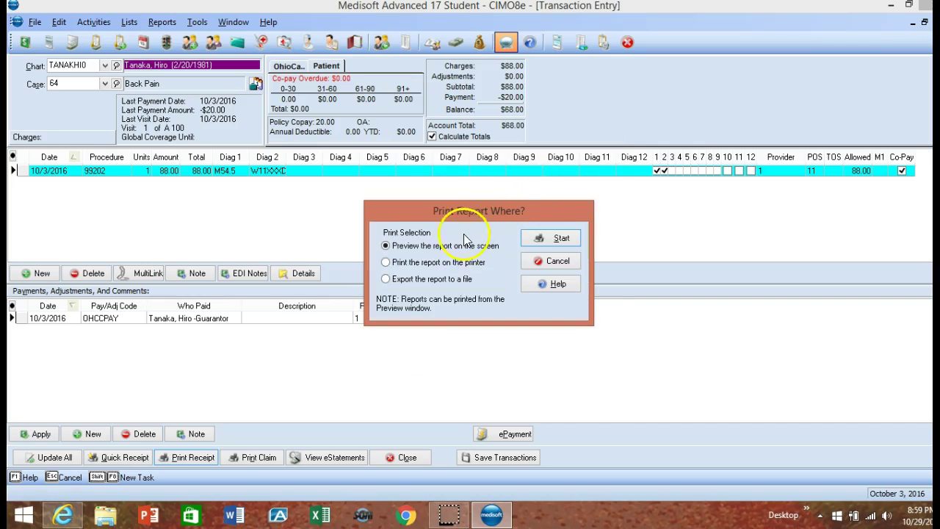
left_click(546, 238)
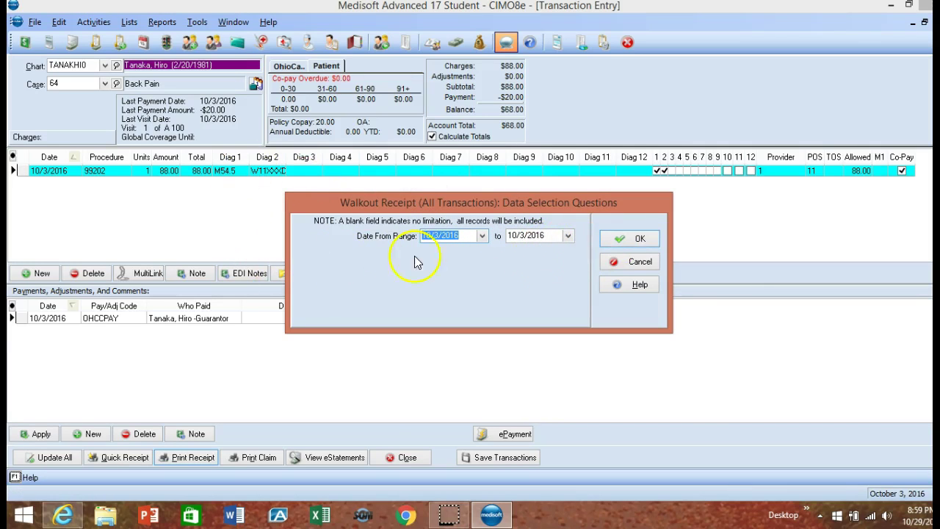
left_click(628, 238)
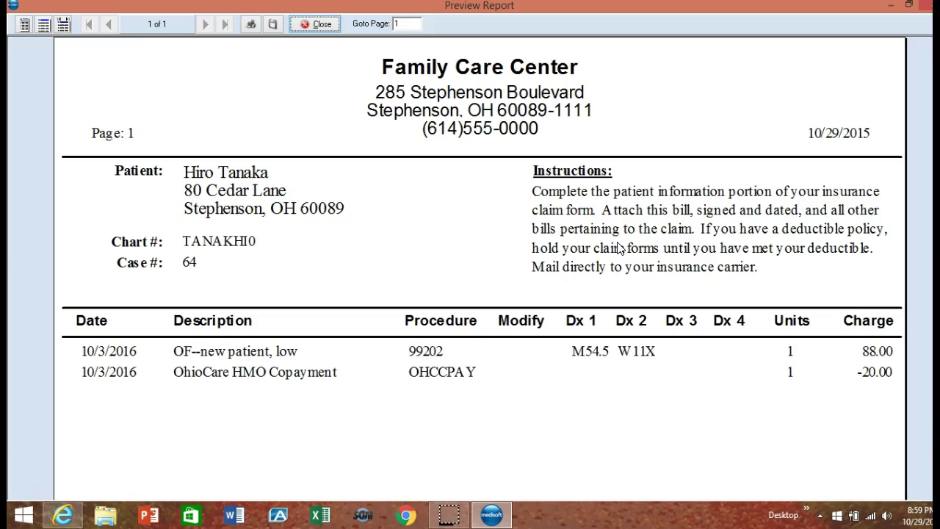
scroll(458, 294, "down", 3)
scroll(463, 298, "down", 10)
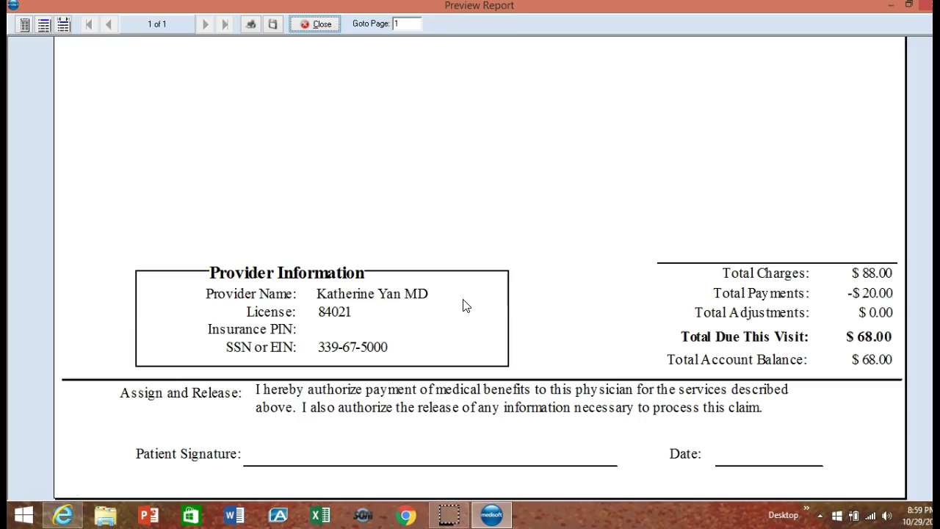
scroll(463, 305, "up", 12)
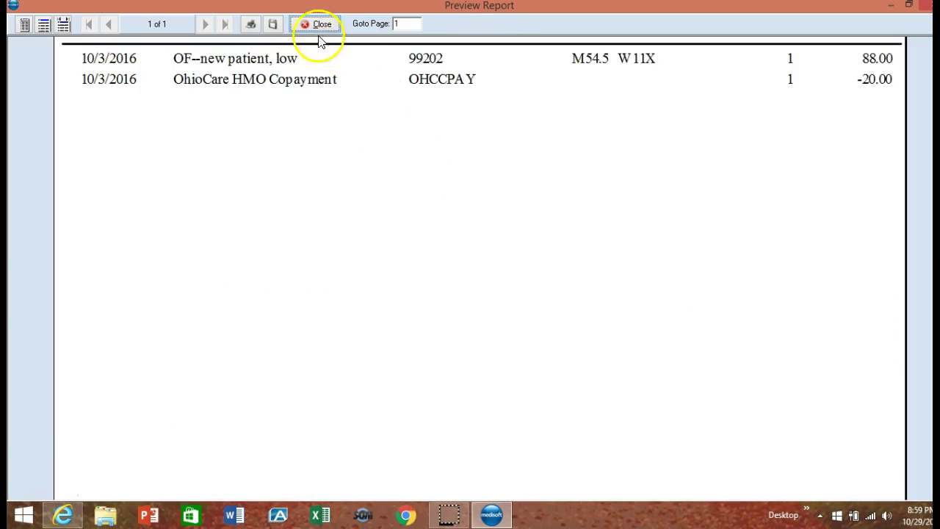
left_click(319, 24)
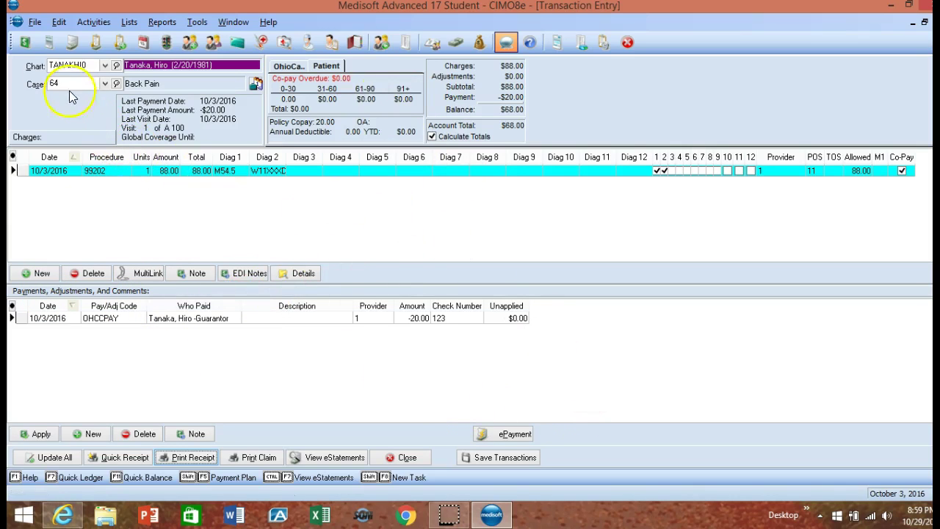
Switch transaction entry to the Medicare patient whose chart number starts with J, and look through that patient's case list.
left_click(70, 65)
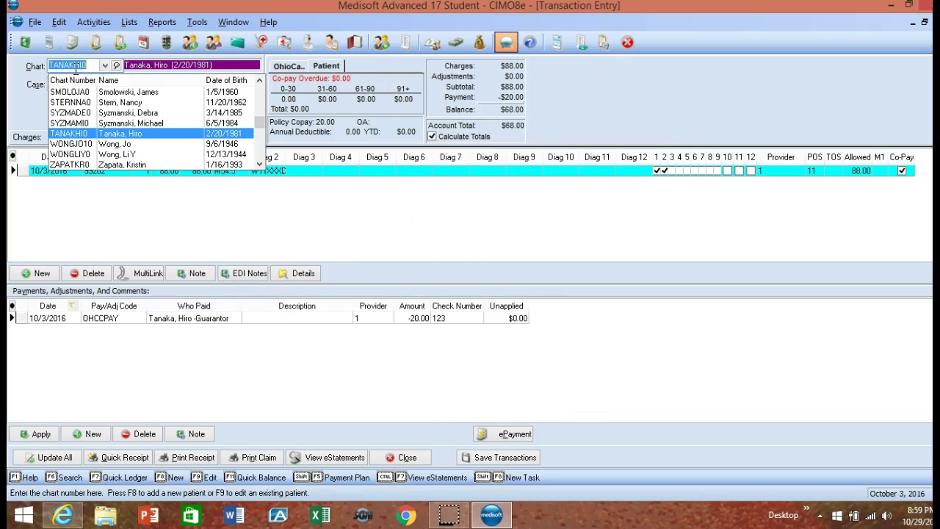
type("JACKSDA0")
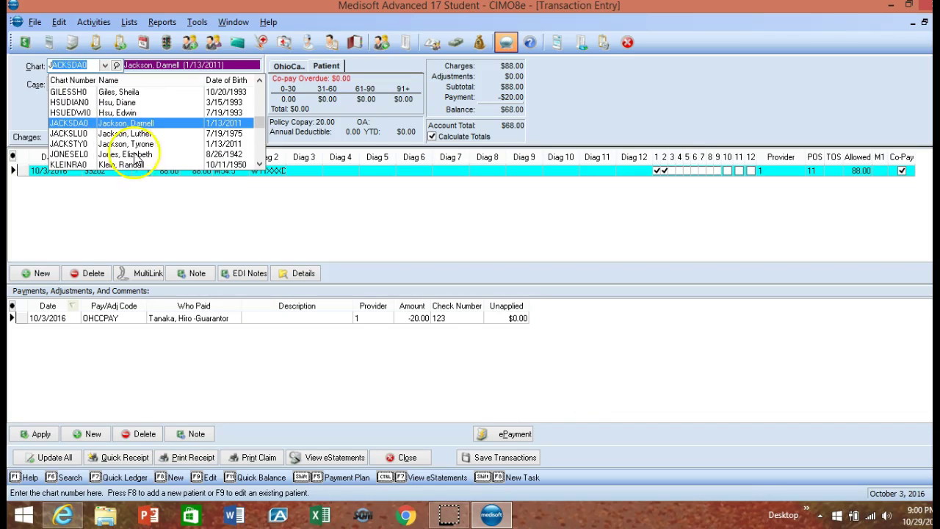
left_click(125, 154)
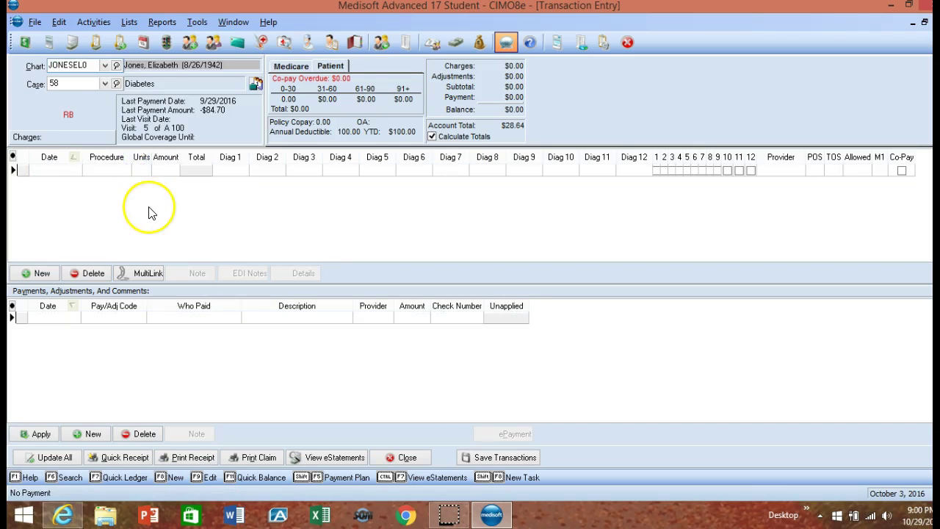
left_click(105, 83)
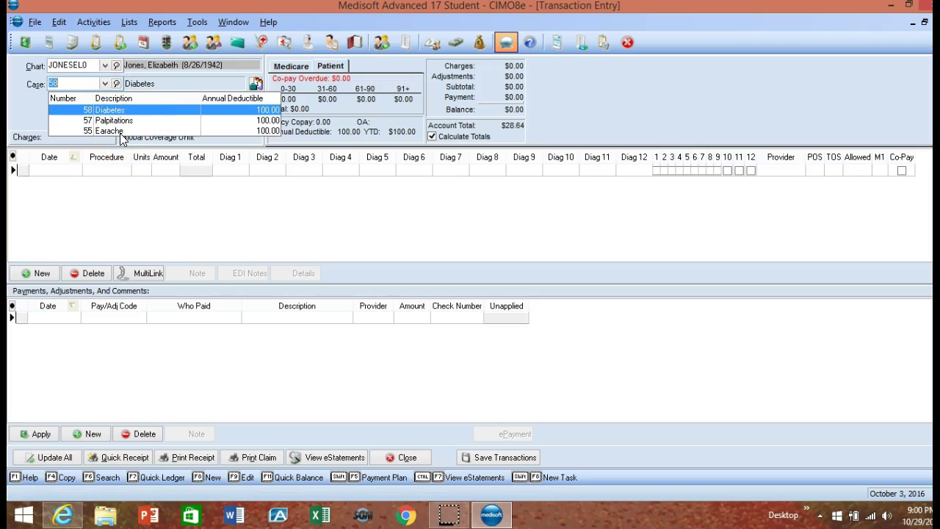
left_click(105, 84)
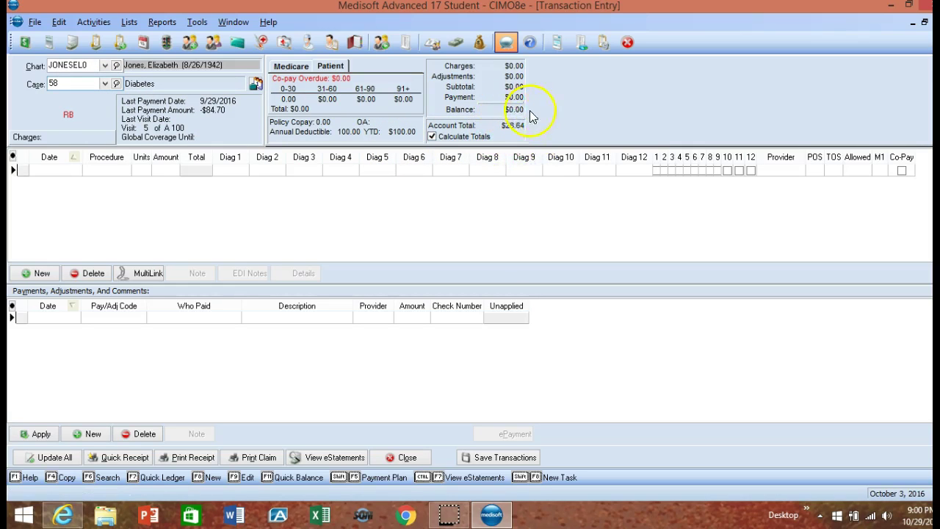
Examine the charges, payments and balances of the patient's Palpitations and Earache cases.
left_click(106, 83)
left_click(102, 120)
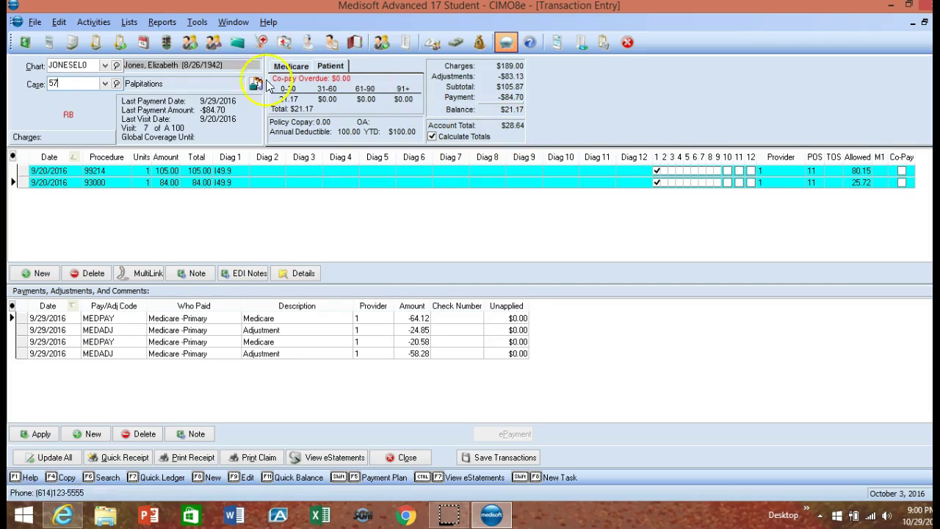
left_click(105, 84)
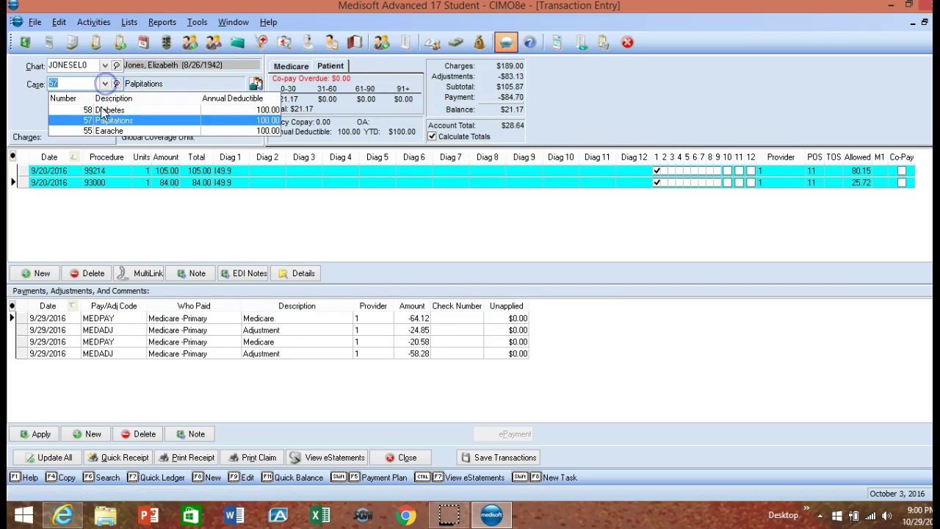
left_click(103, 130)
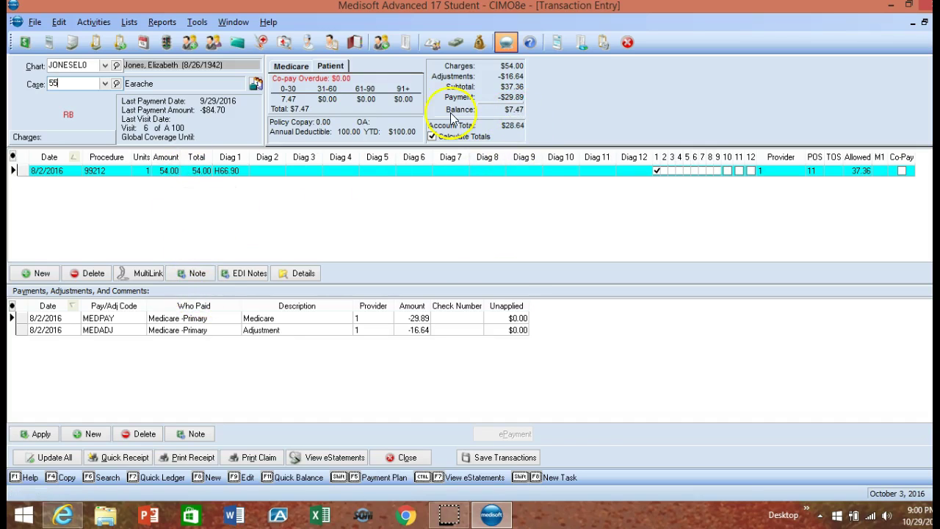
left_click(105, 83)
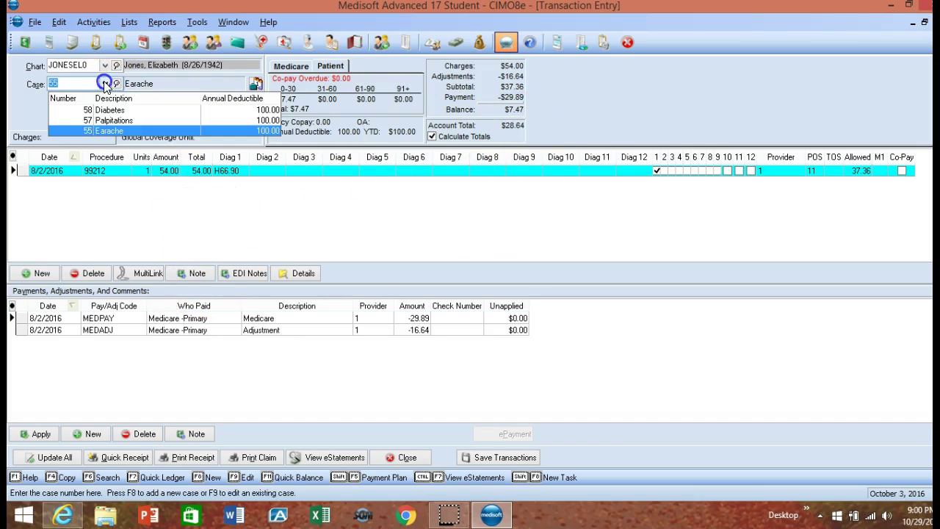
left_click(107, 120)
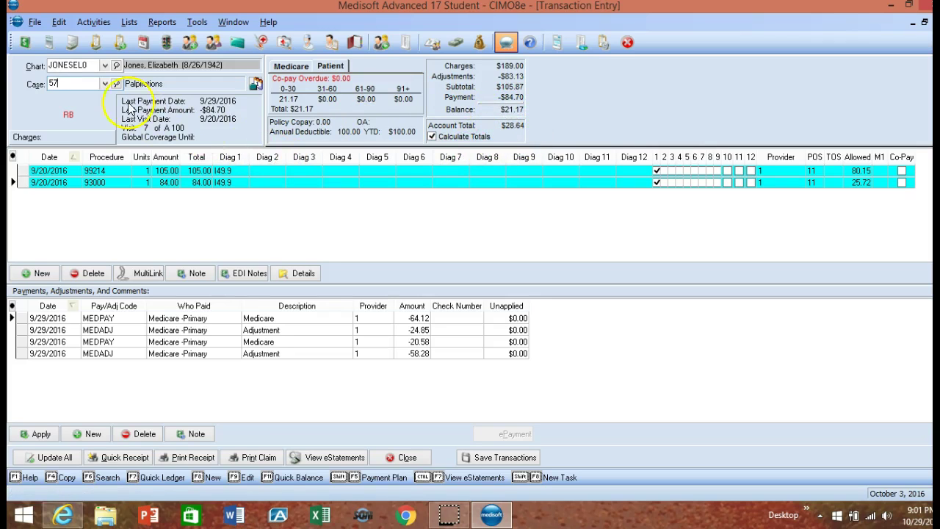
Record and save a 10/3/2016 charge for procedure 99213, one unit, in the patient's Diabetes case.
left_click(105, 84)
left_click(106, 109)
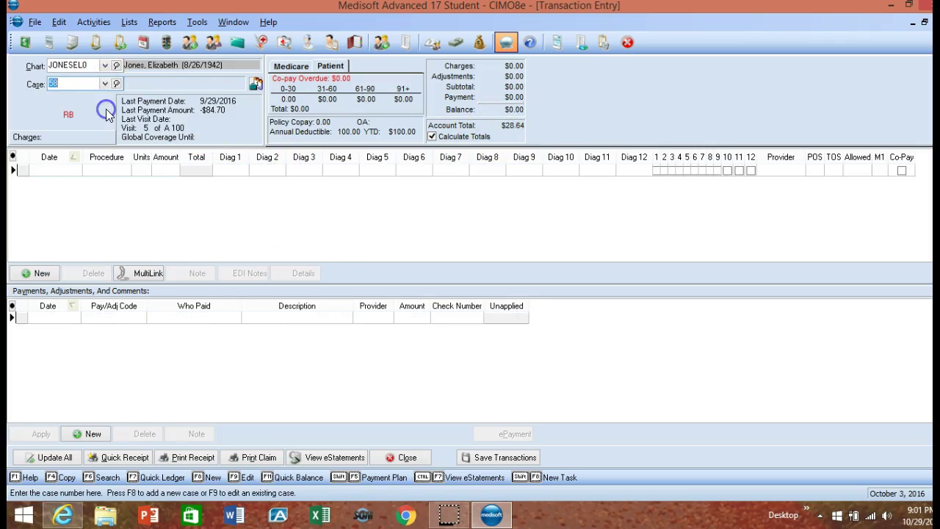
left_click(58, 175)
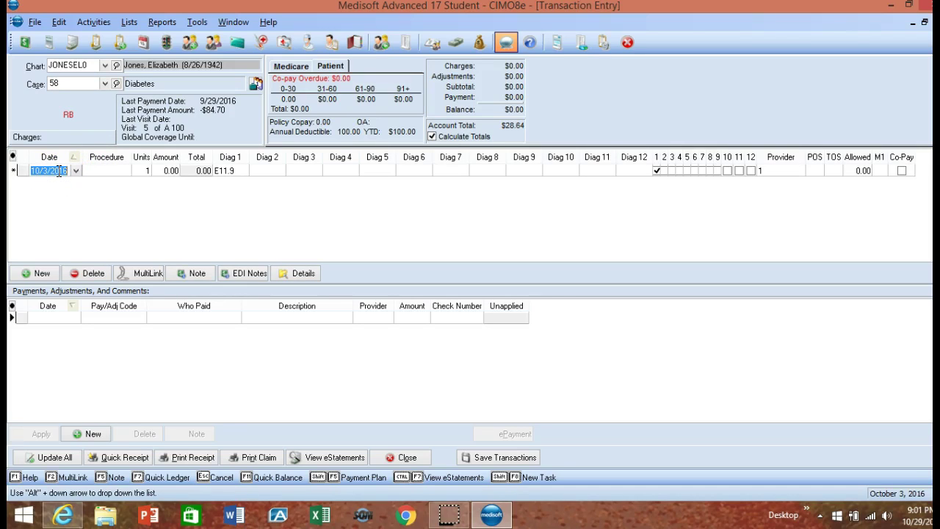
left_click(103, 169)
type("9")
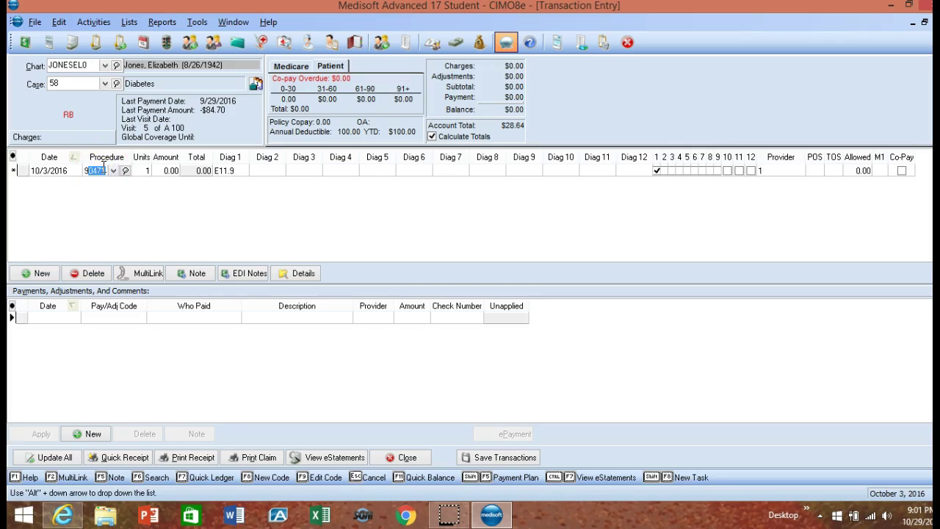
type("9213")
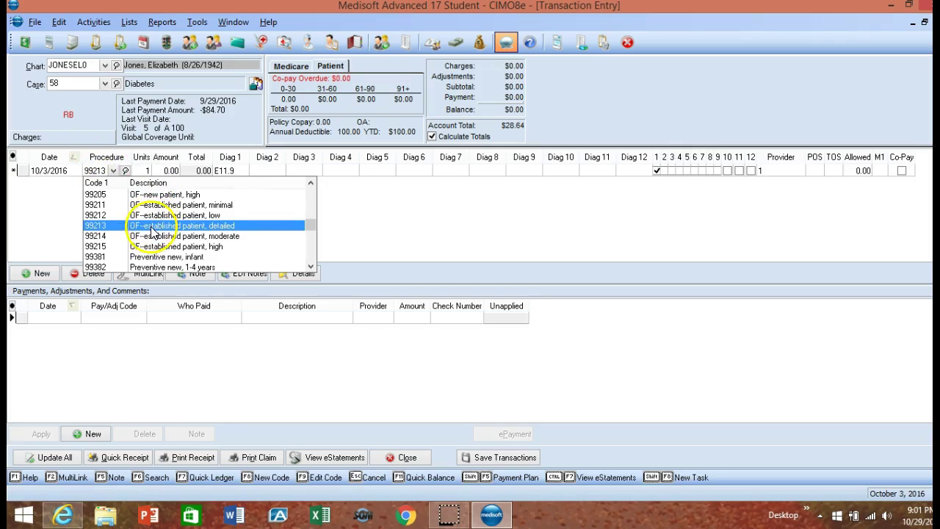
left_click(152, 226)
left_click(145, 170)
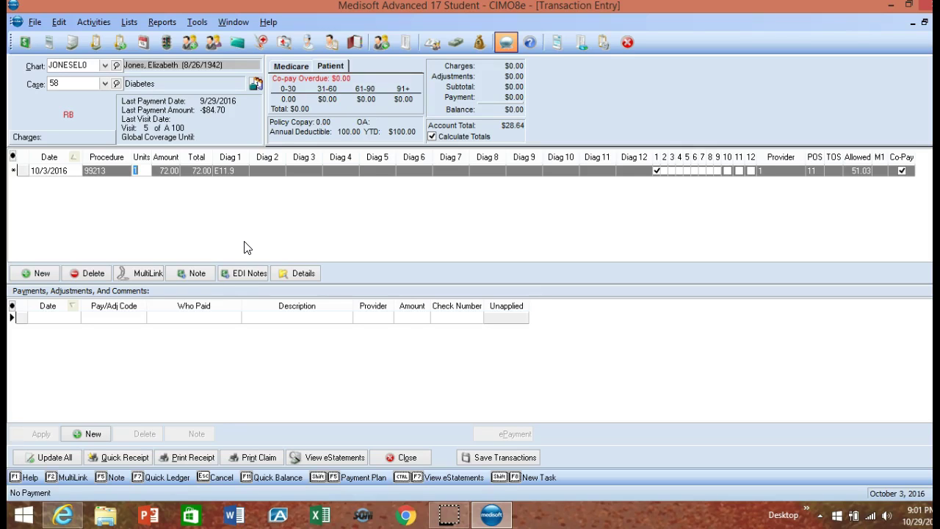
left_click(481, 456)
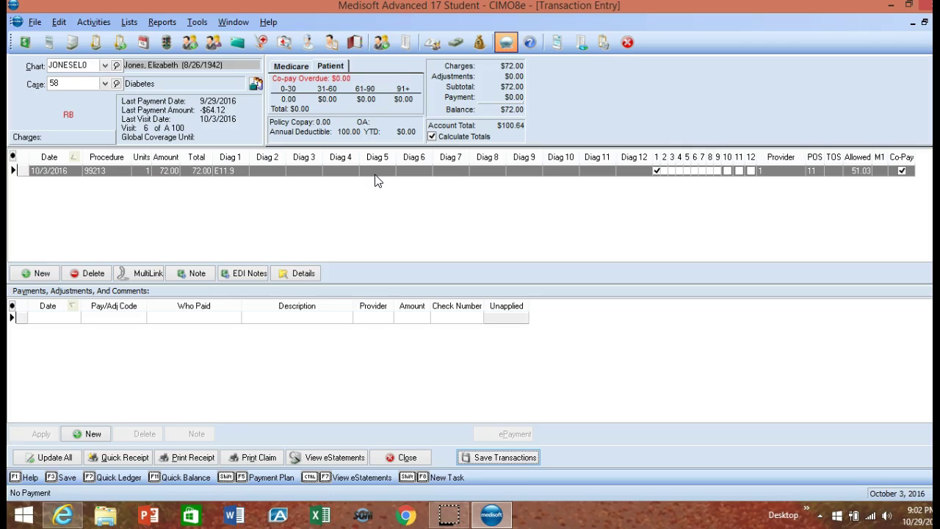
Switch transaction entry to the ChampVA adult patient whose chart number starts with F, with the Acute gastric ulcer case.
left_click(73, 65)
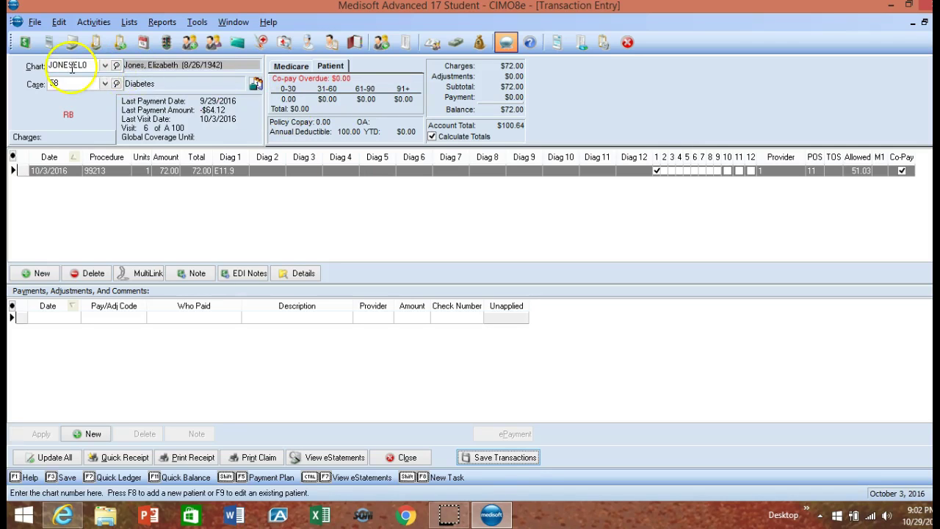
type("f")
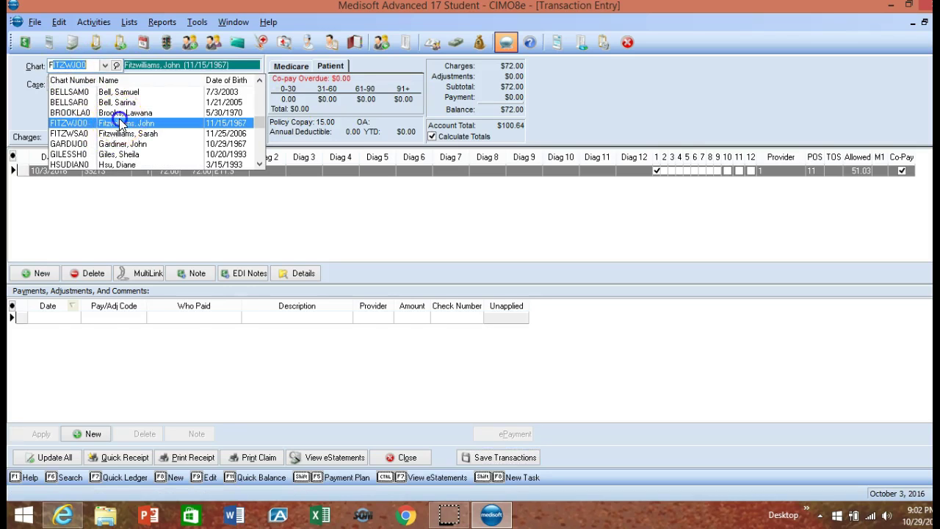
left_click(121, 123)
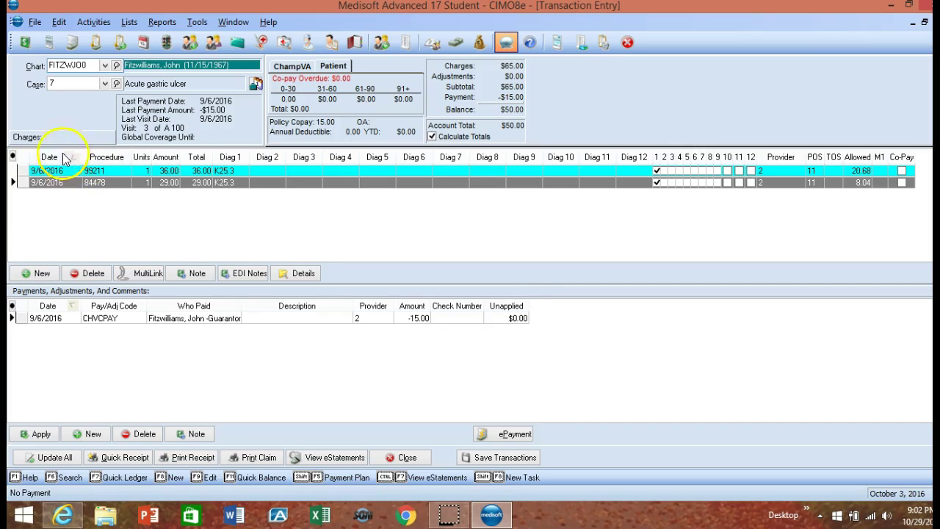
left_click(62, 232)
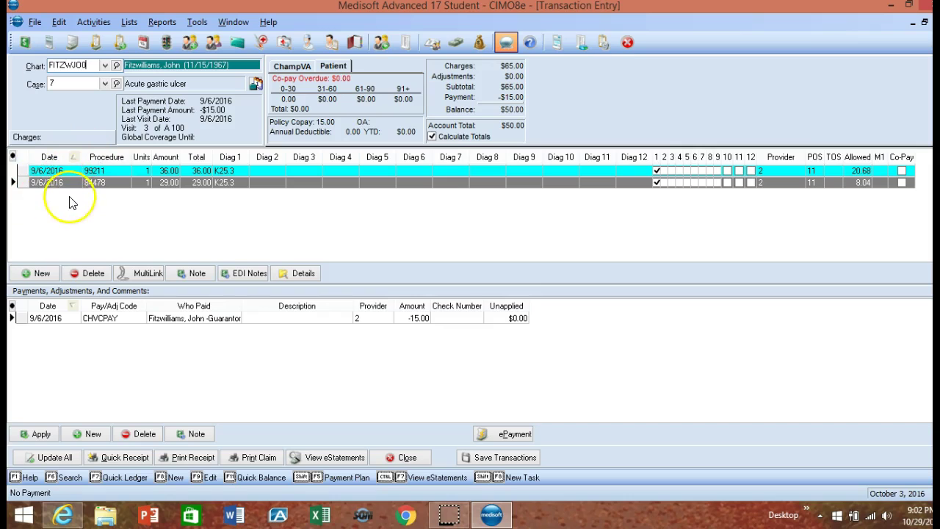
Add a 10/3/2016 charge for procedure 99213, established patient detailed, to the Acute gastric ulcer case.
left_click(44, 274)
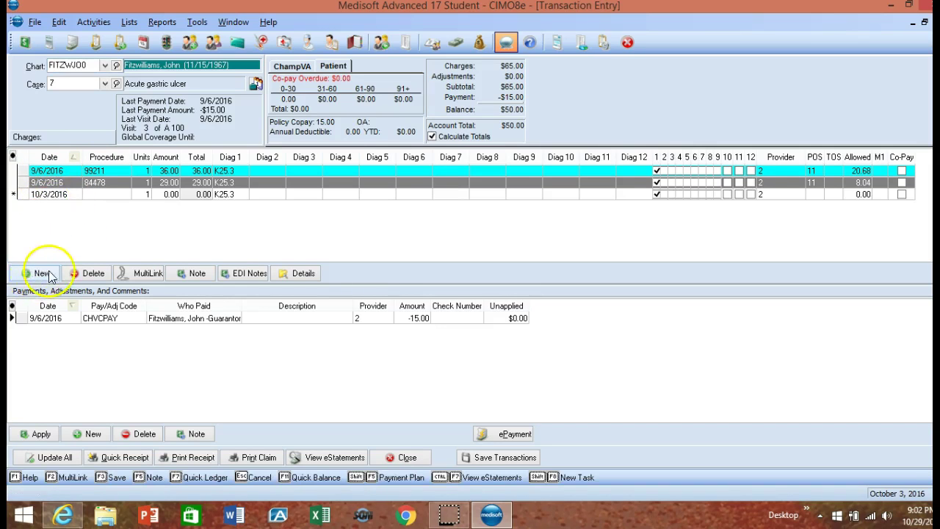
left_click(95, 195)
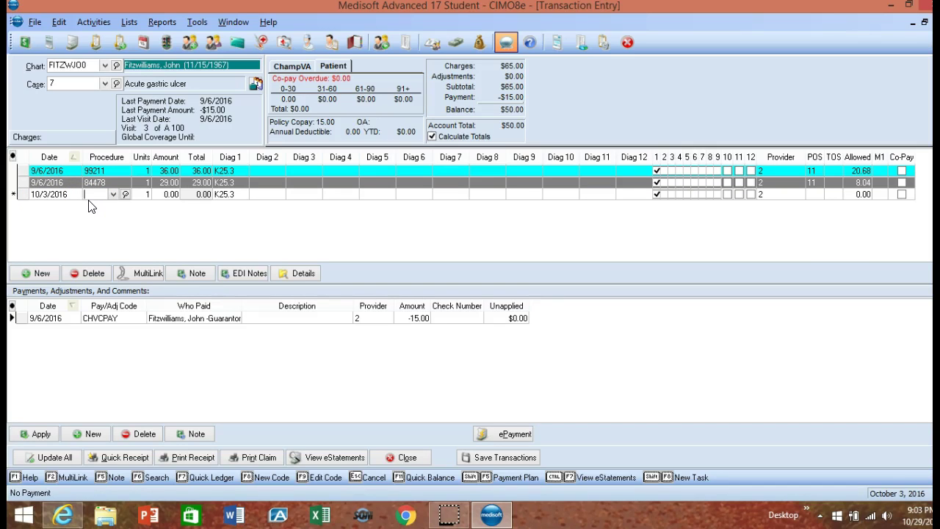
type("99213")
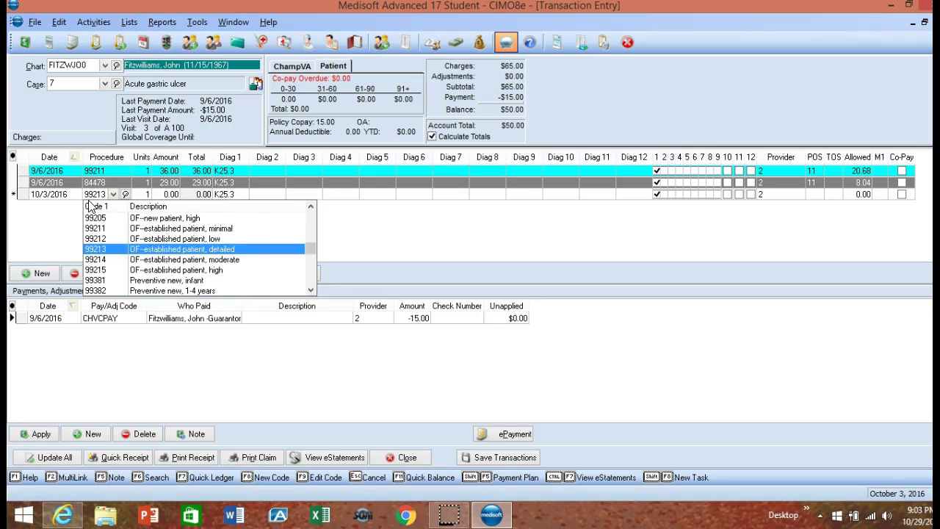
left_click(106, 249)
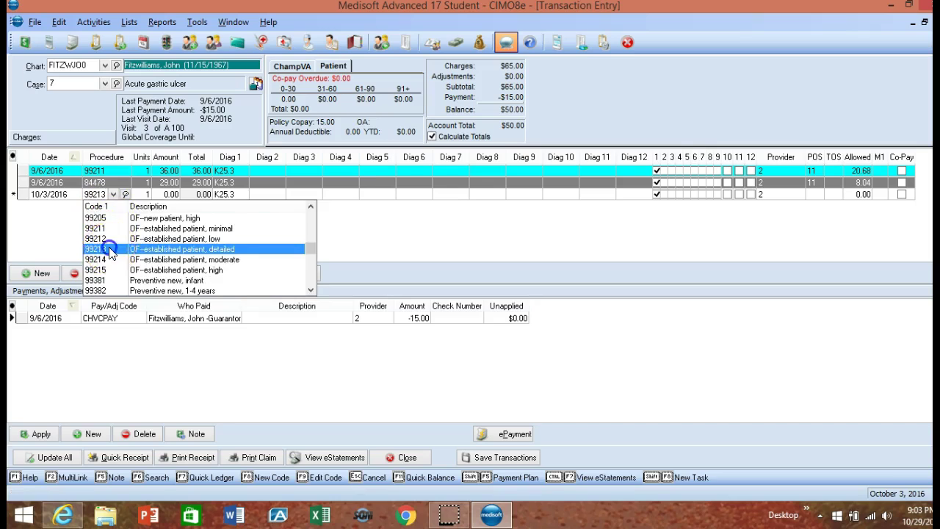
left_click(162, 194)
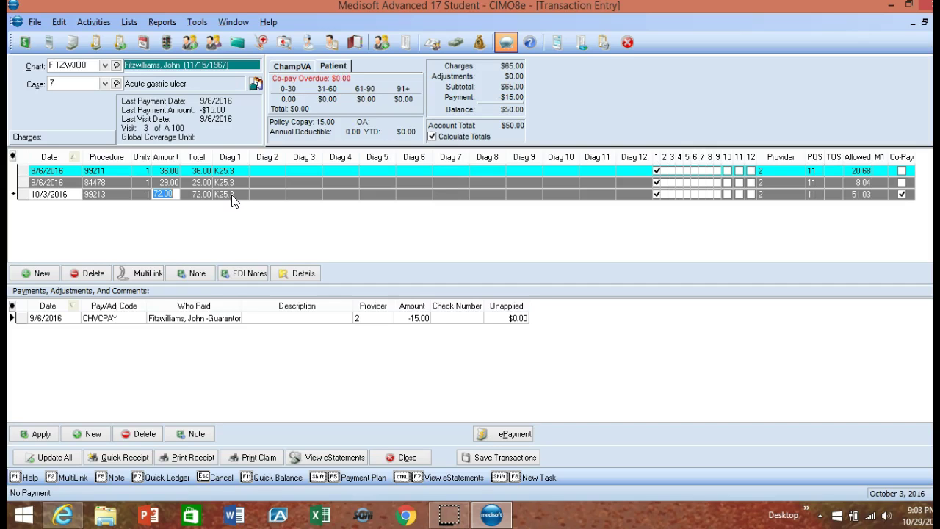
Add a 10/3/2016 charge for procedure 82270, occult blood screening, and save the case's transactions.
left_click(42, 274)
left_click(96, 206)
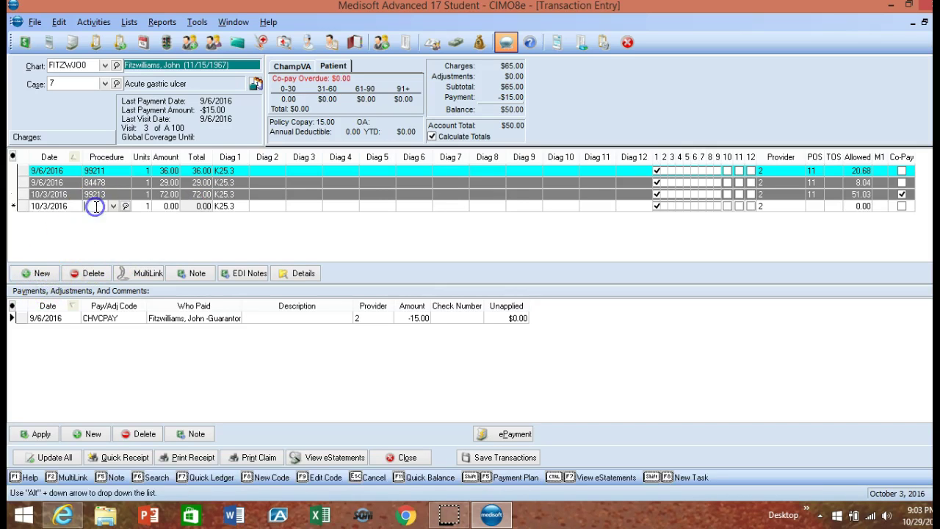
type("82270")
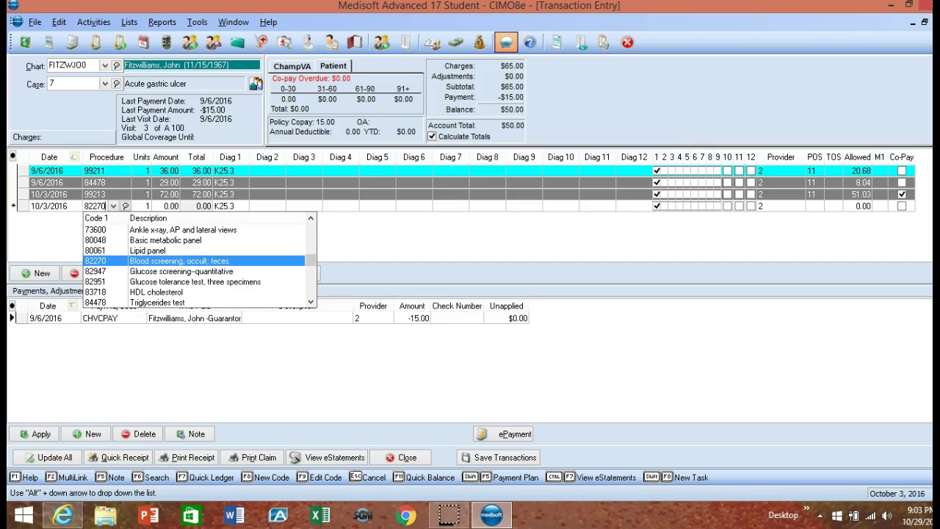
left_click(168, 260)
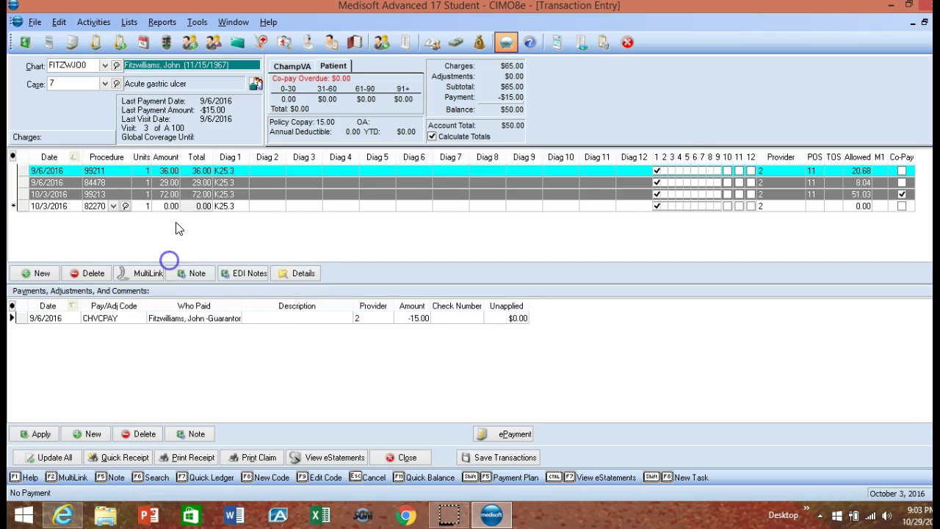
left_click(171, 207)
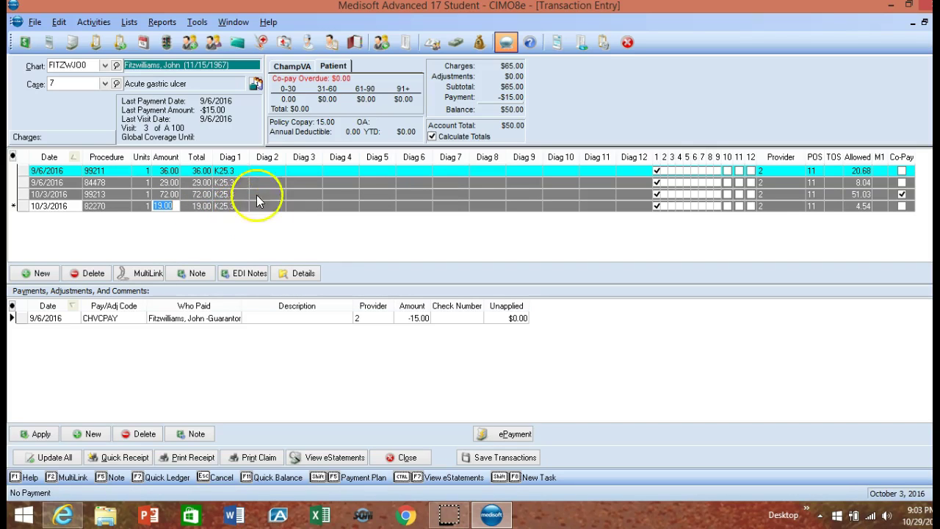
left_click(476, 457)
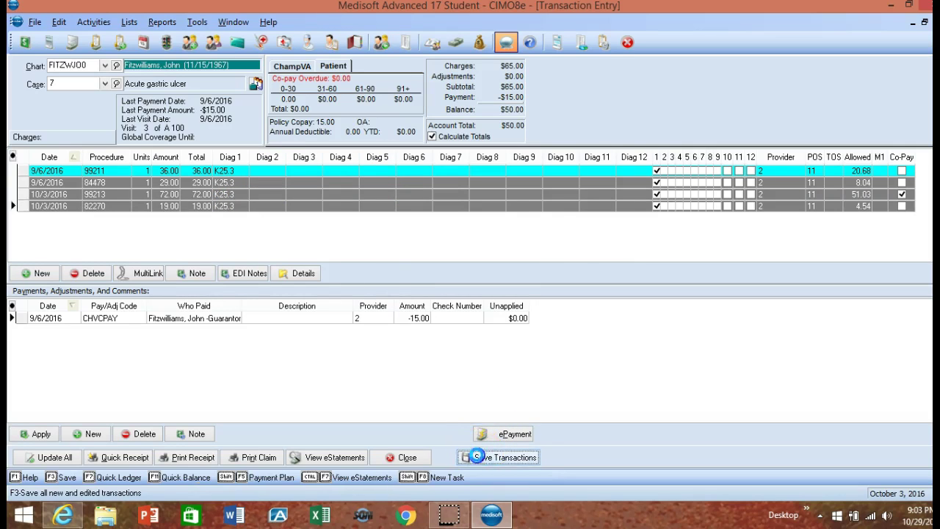
left_click(440, 334)
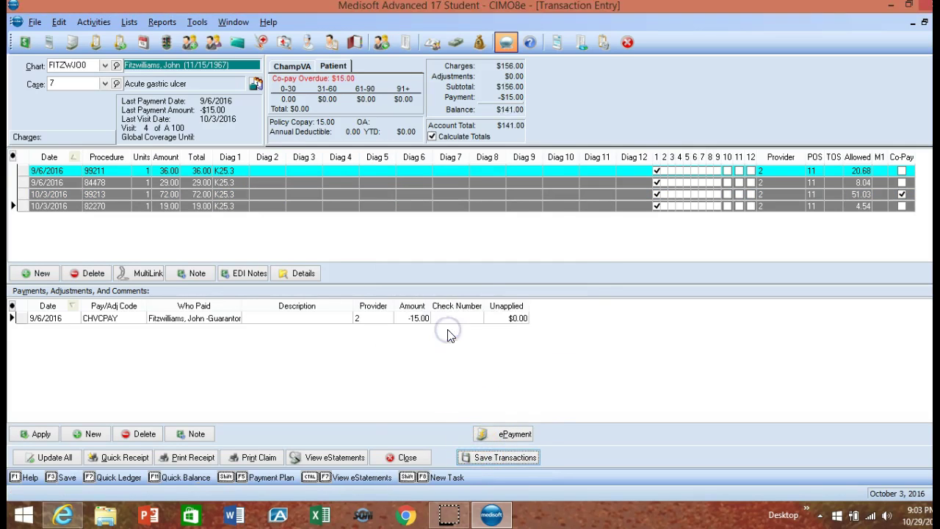
left_click(475, 287)
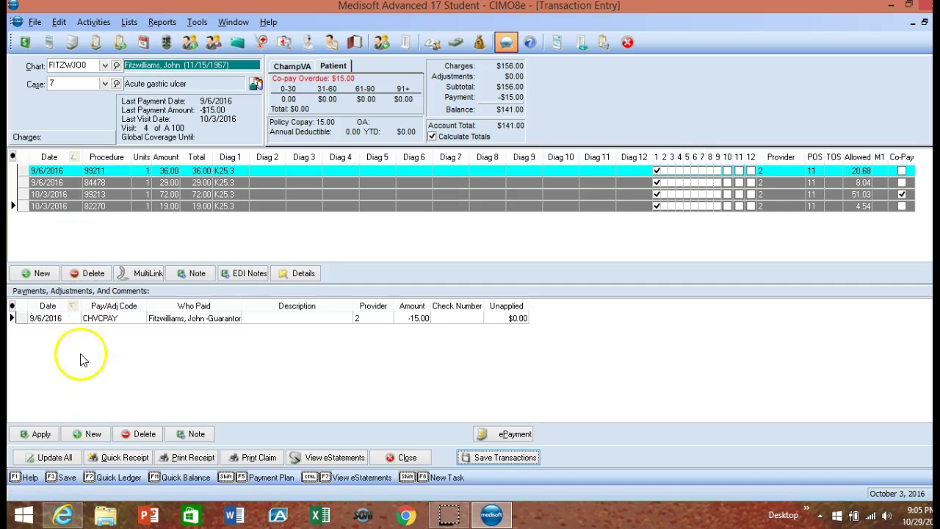
Add a 10/3/2016 ChampVA copayment (CHVCPAY) of $15.00 paid by the guarantor, with check number 456.
left_click(89, 435)
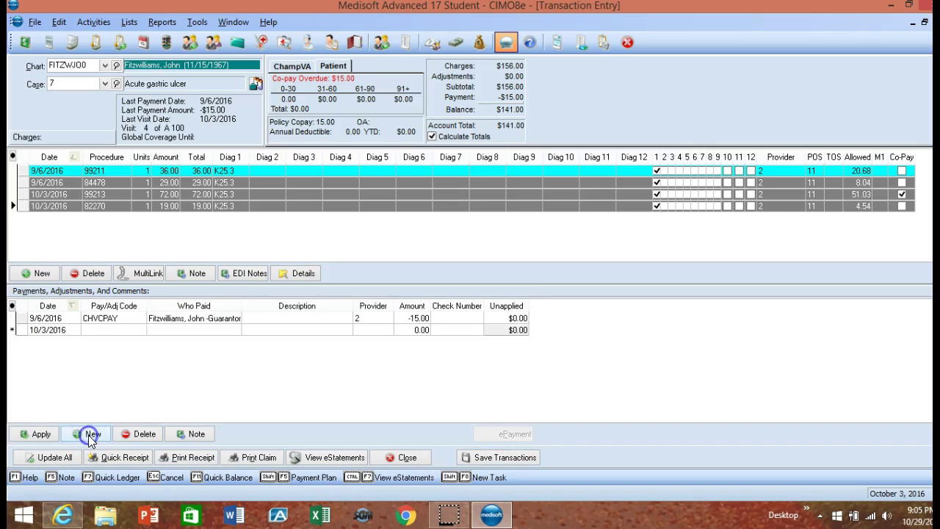
left_click(89, 329)
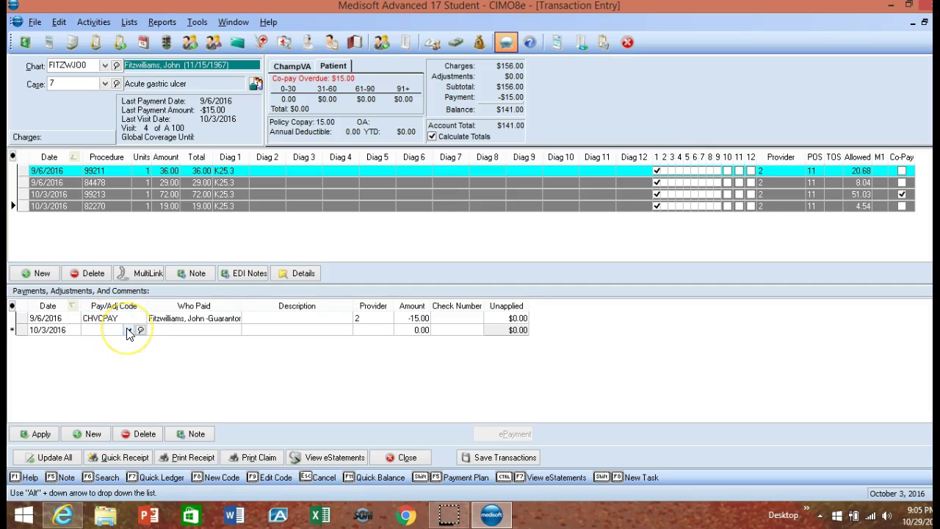
left_click(128, 330)
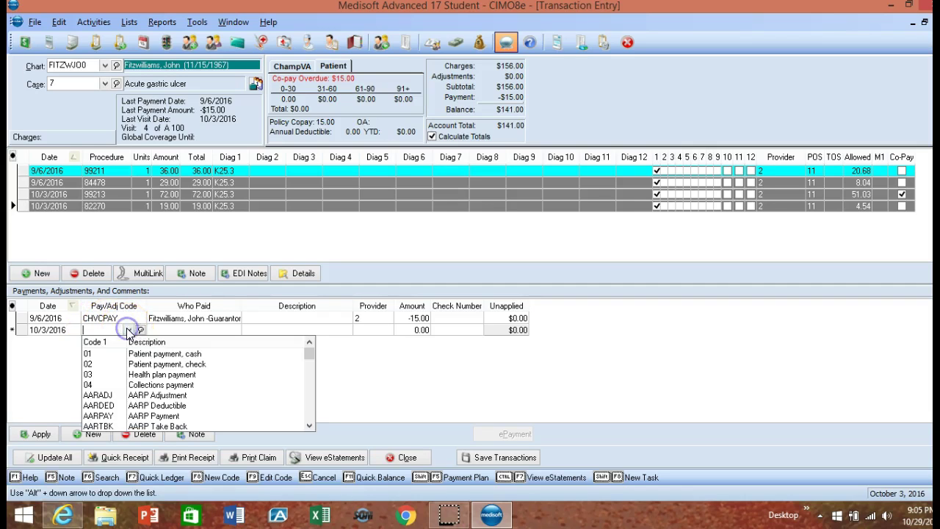
left_click(309, 409)
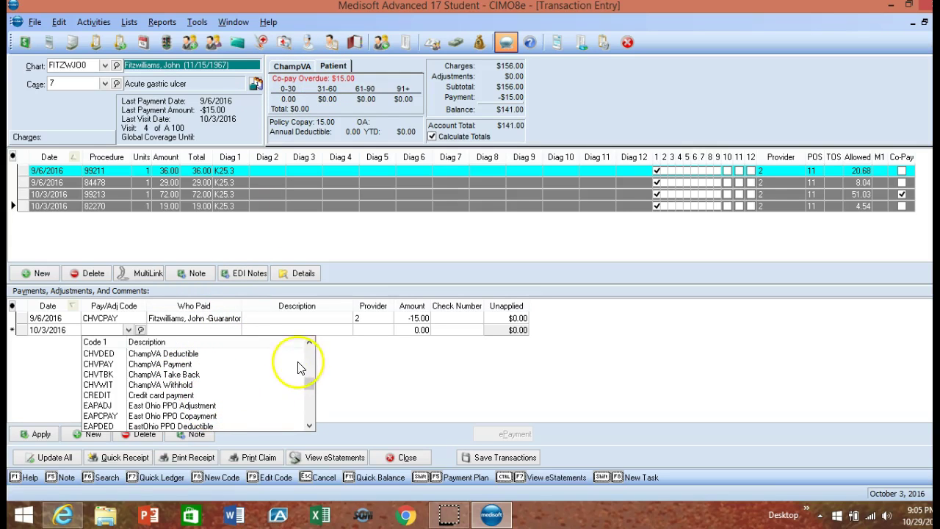
left_click(309, 342)
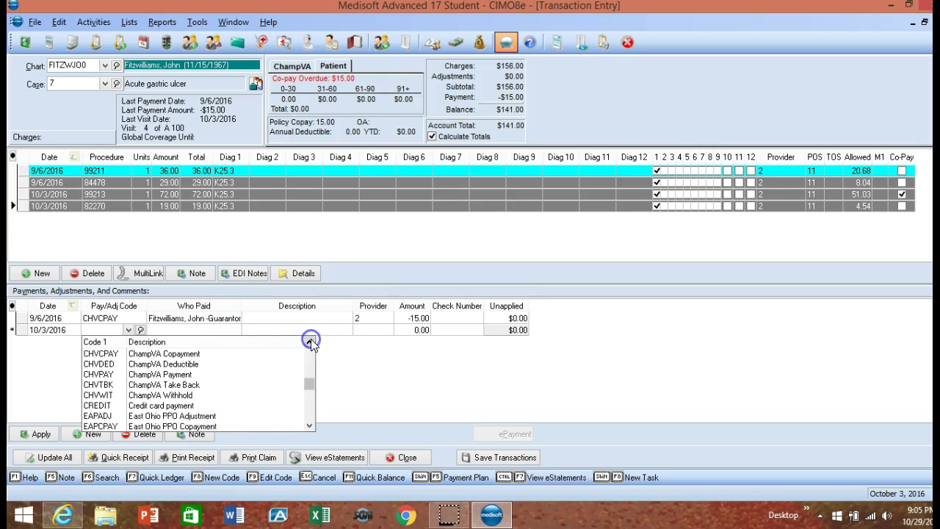
left_click(181, 354)
left_click(166, 331)
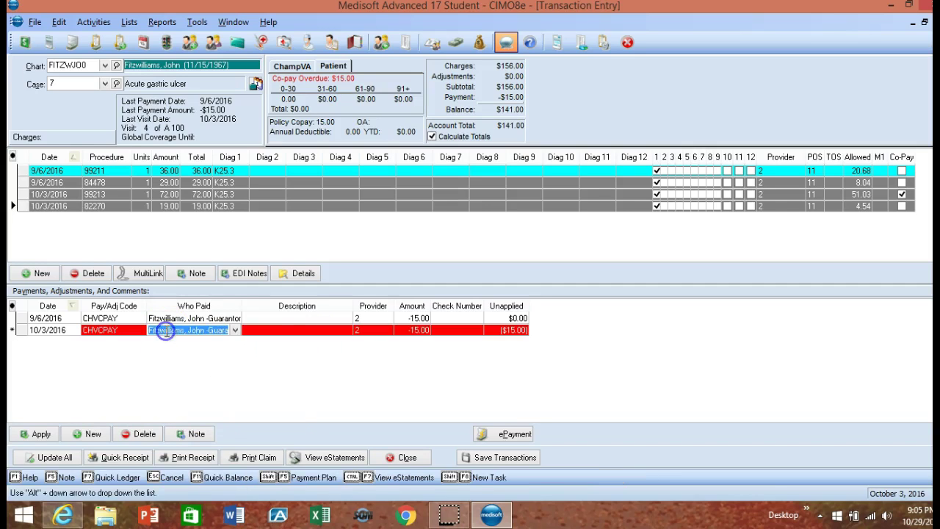
left_click(439, 333)
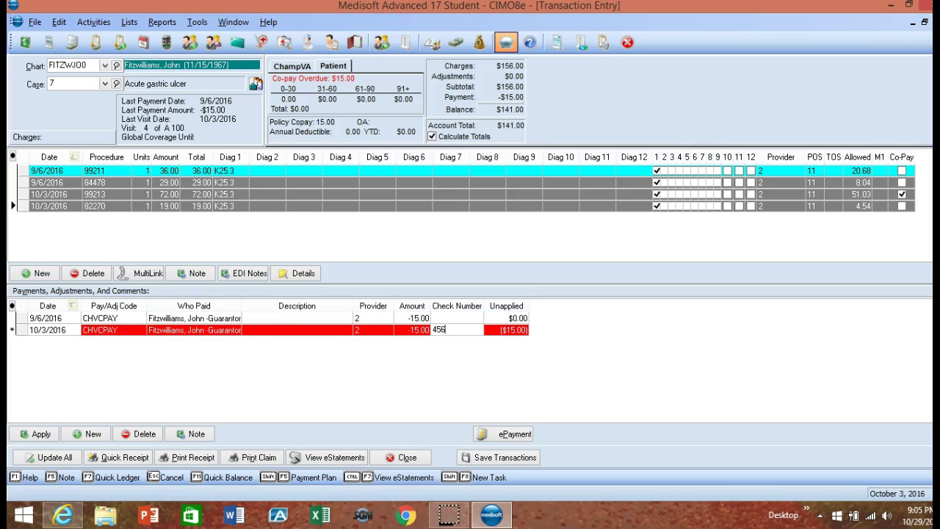
left_click(489, 330)
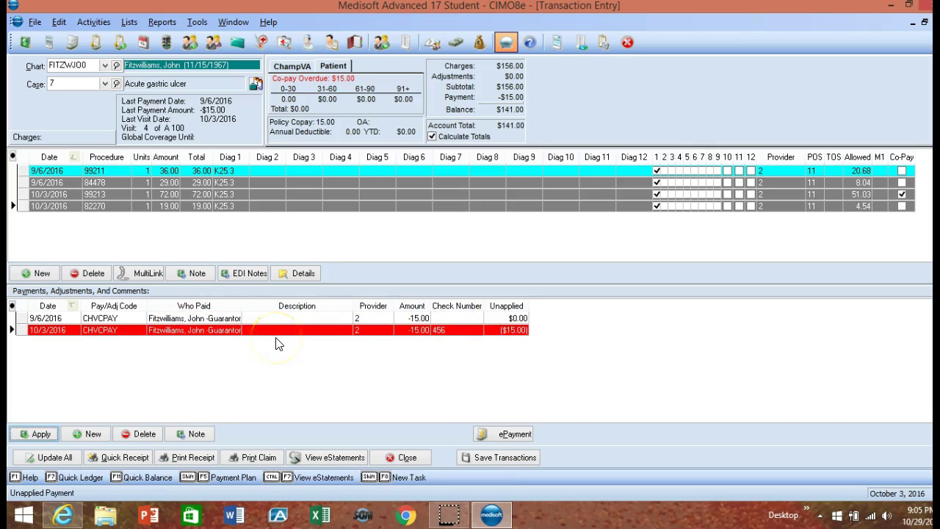
left_click(267, 359)
Apply $15.00 of the new copayment to the 10/3/2016 charge for procedure 99213.
left_click(41, 433)
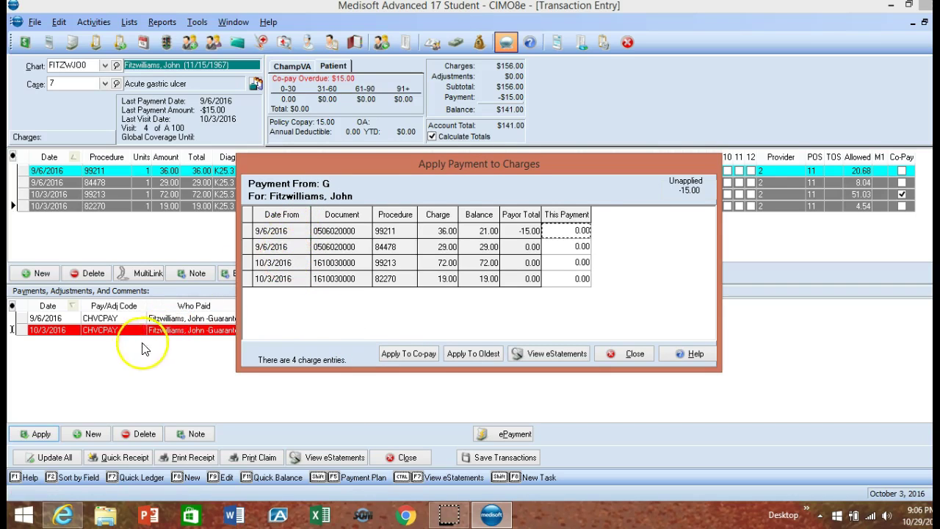
left_click(299, 285)
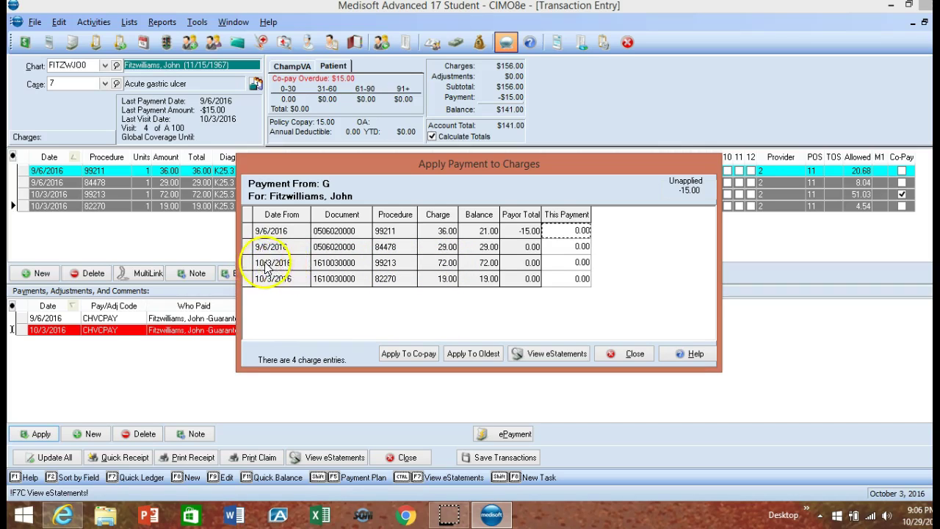
left_click(556, 264)
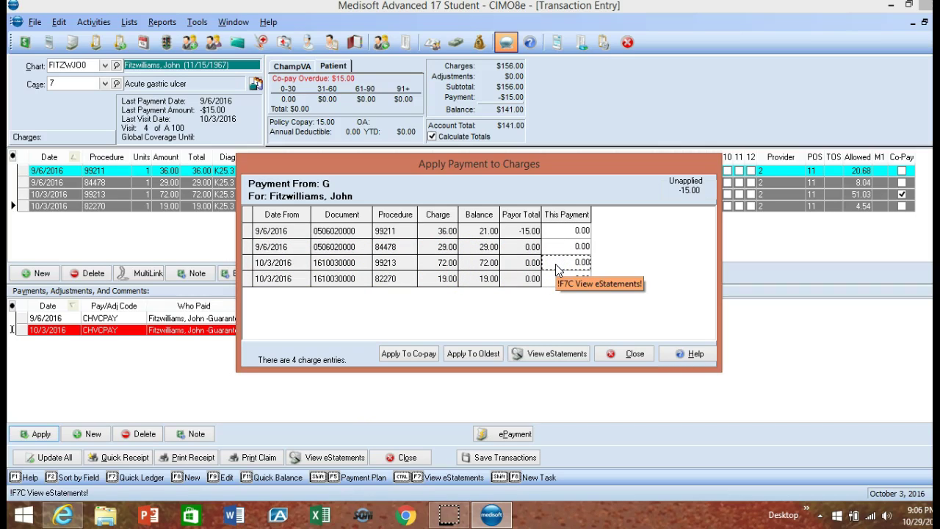
type("20")
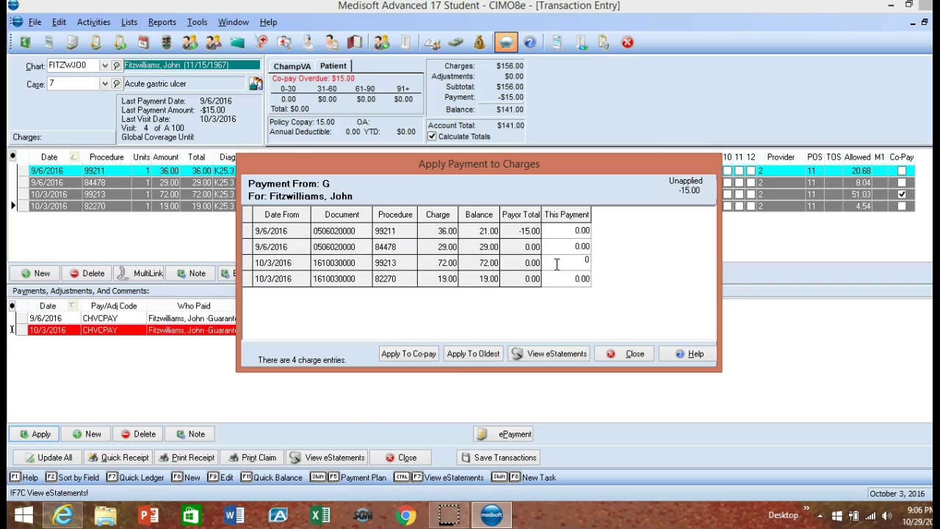
key("Return")
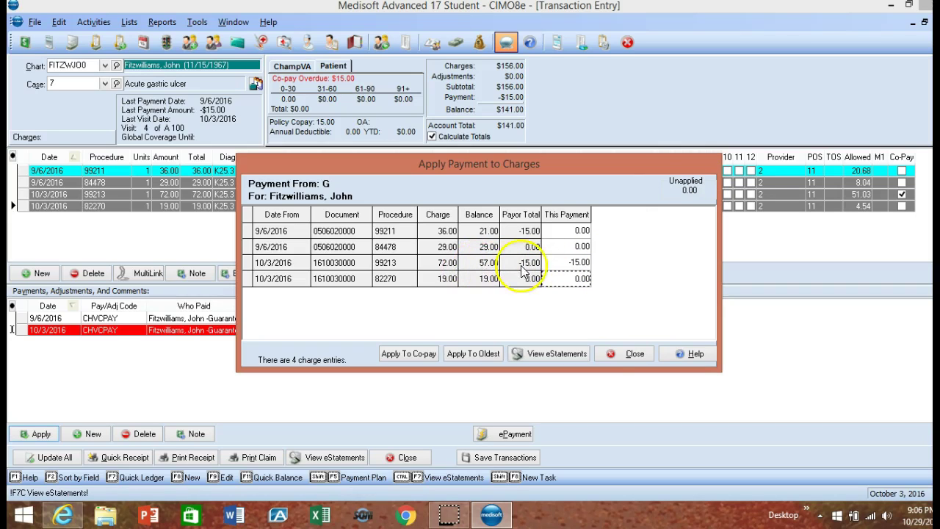
Finish applying the copayment and save the Acute gastric ulcer case's transactions, accepting the future date.
left_click(614, 355)
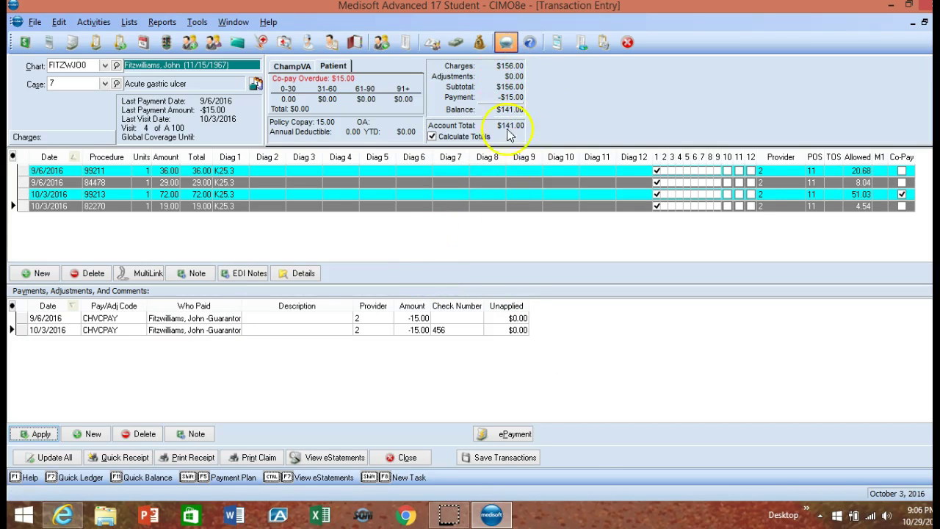
left_click(492, 455)
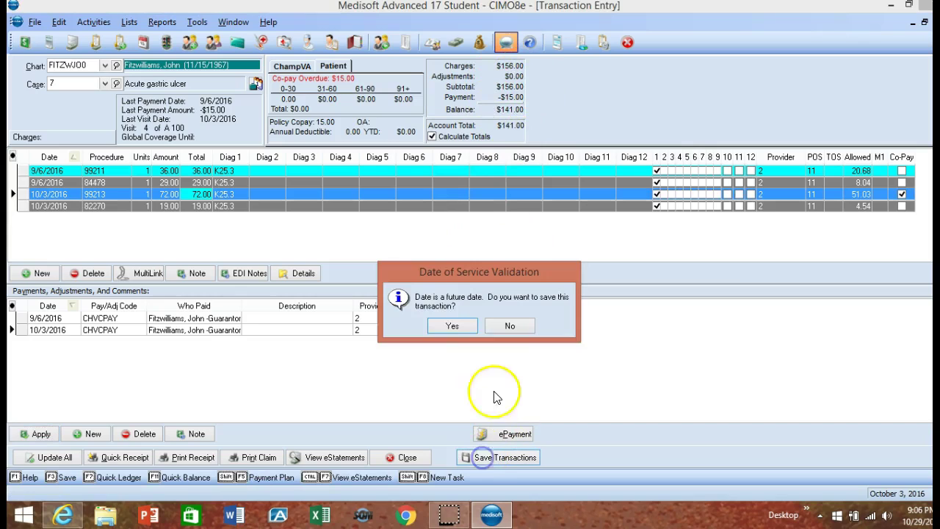
left_click(452, 329)
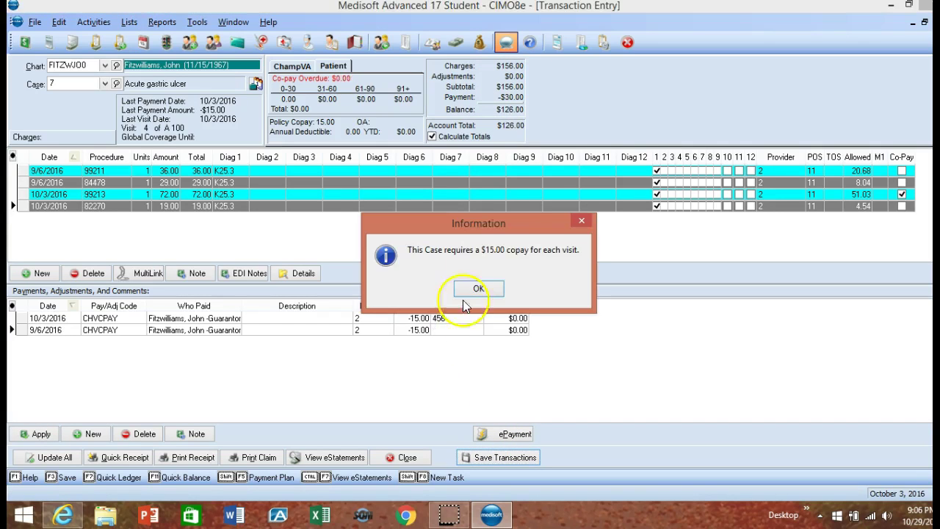
left_click(470, 292)
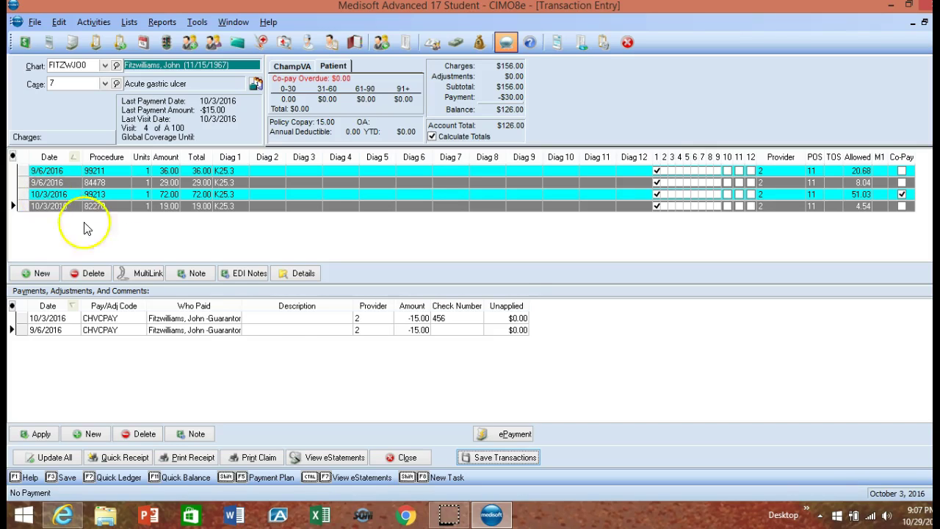
Delete the 10/3/2016 ChampVA copayment from the Acute gastric ulcer case and save the transactions.
left_click(45, 319)
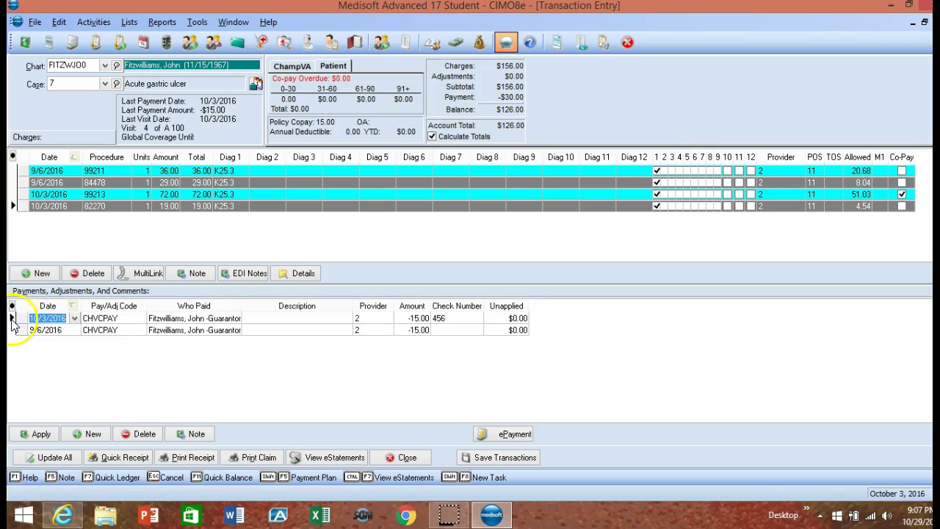
left_click(140, 433)
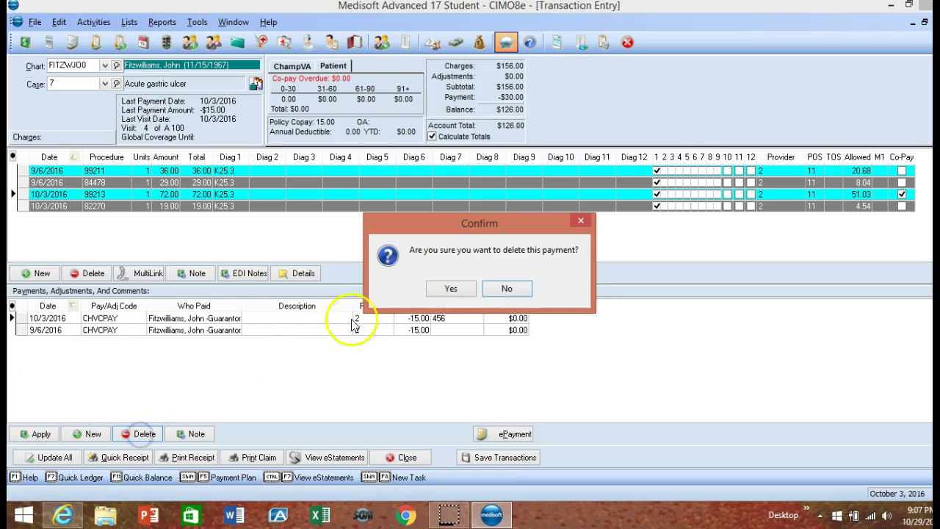
left_click(454, 288)
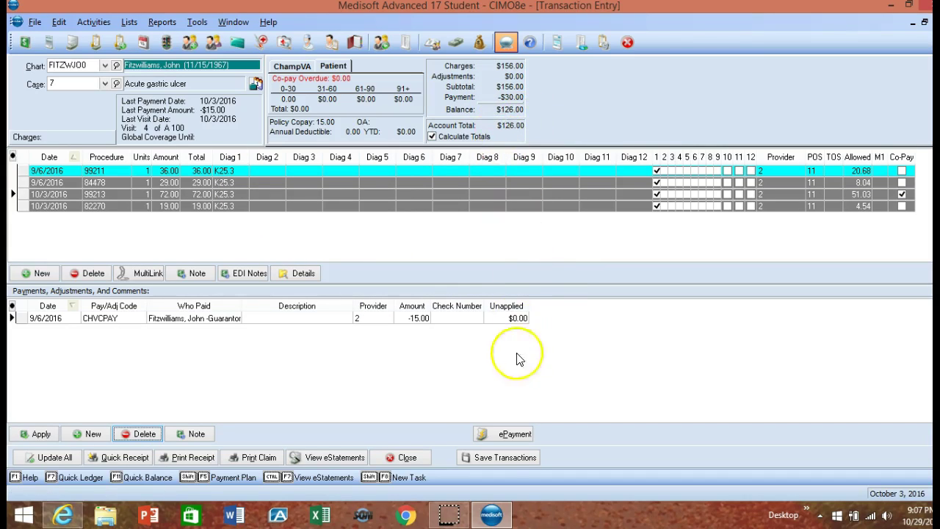
left_click(494, 459)
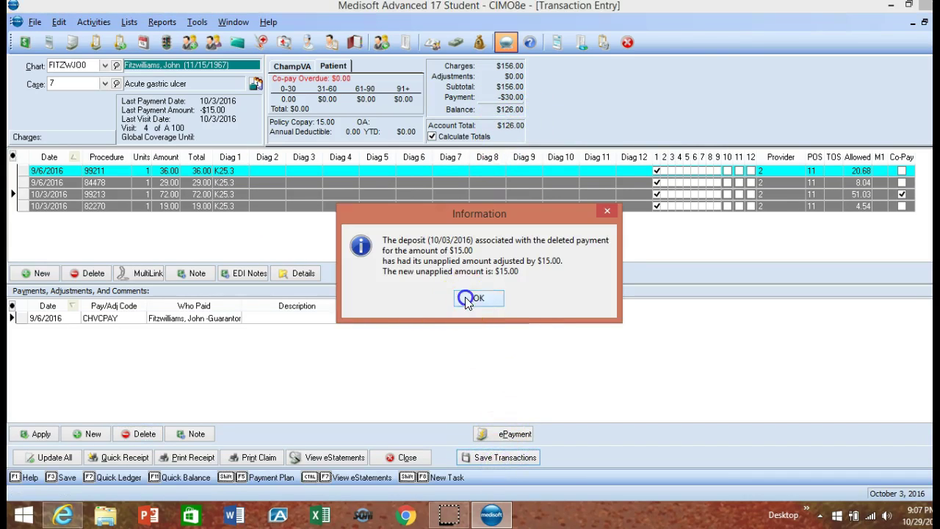
left_click(464, 297)
left_click(478, 293)
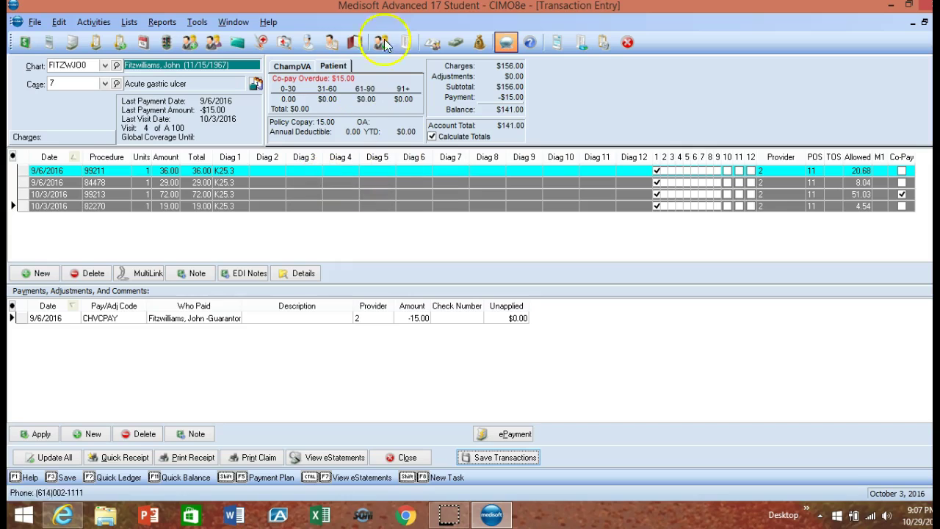
Re-enter the 10/3/2016 ChampVA copayment (CHVCPAY) of $15.00 paid by the guarantor, with check number 456.
left_click(75, 433)
left_click(84, 330)
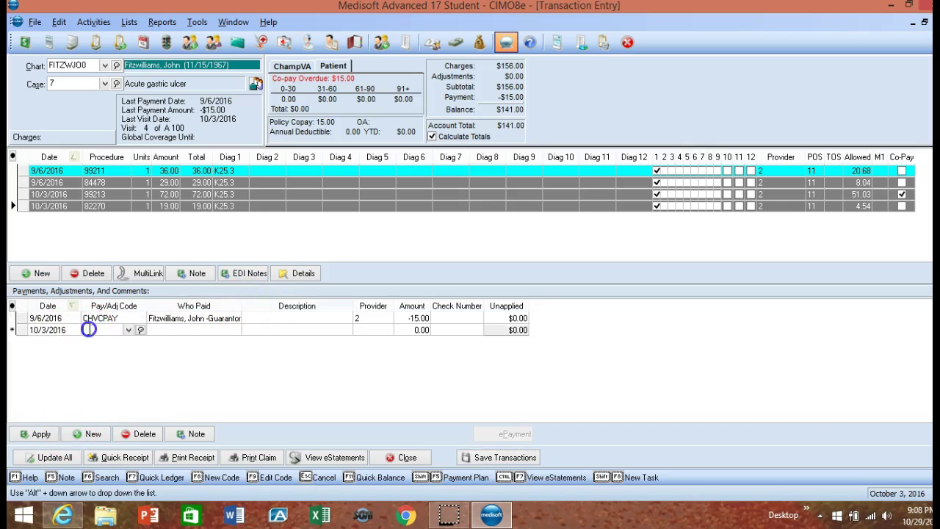
left_click(130, 329)
left_click(307, 409)
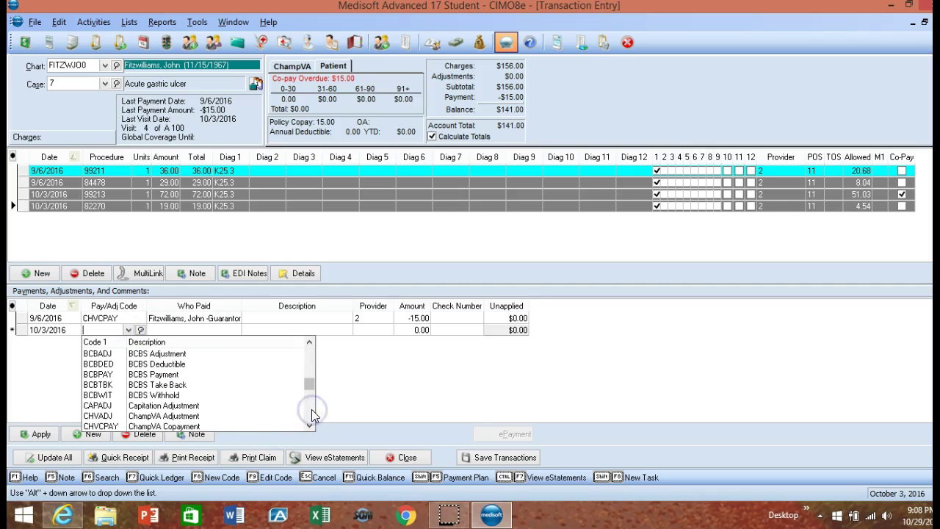
left_click(186, 426)
left_click(211, 330)
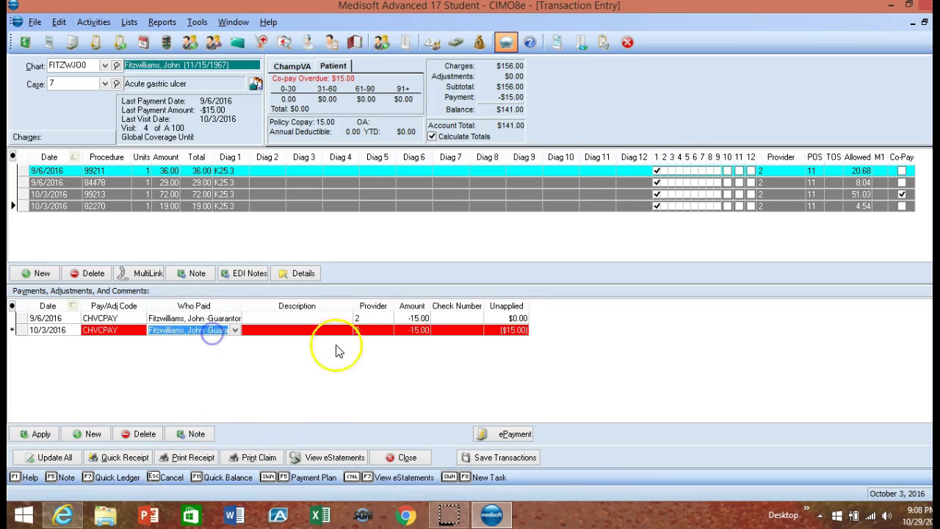
left_click(453, 330)
type("456")
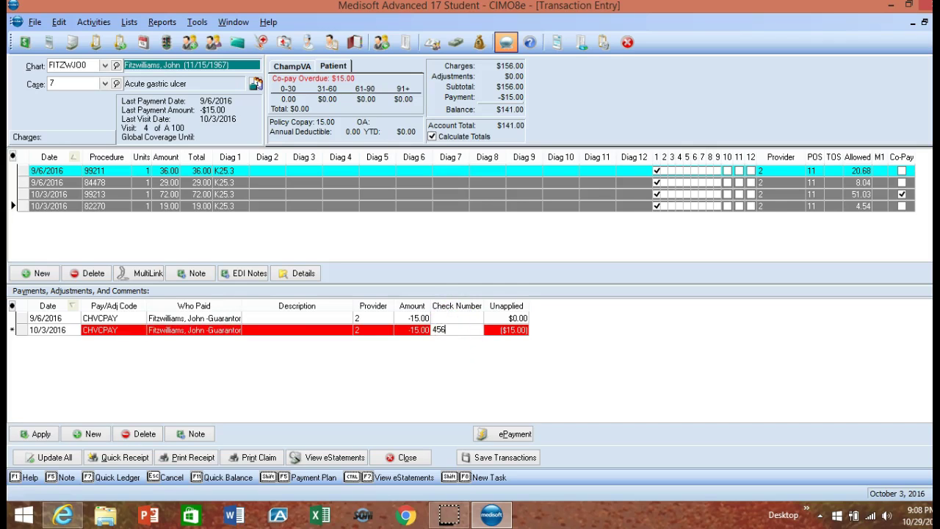
Apply $15.00 of the re-entered copayment to the 10/3/2016 charge for procedure 99213 and save the transactions, accepting the future date.
left_click(41, 433)
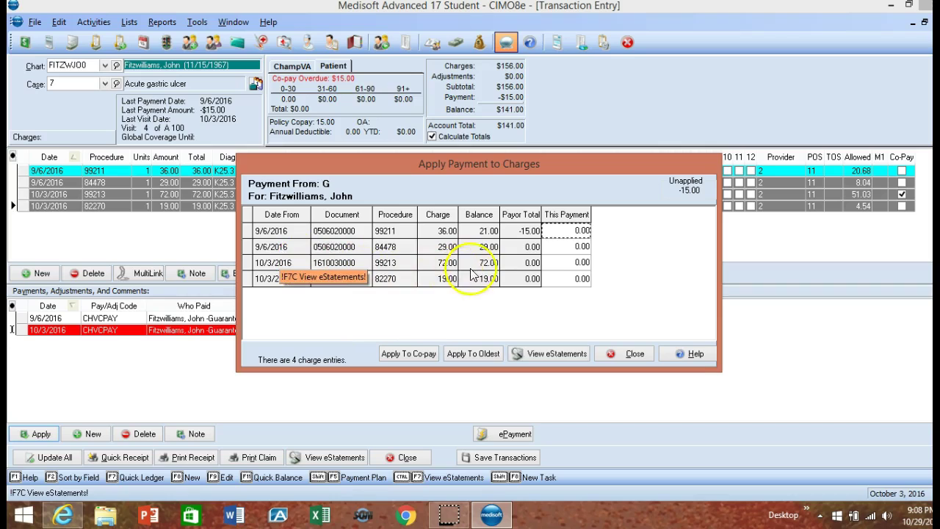
left_click(555, 264)
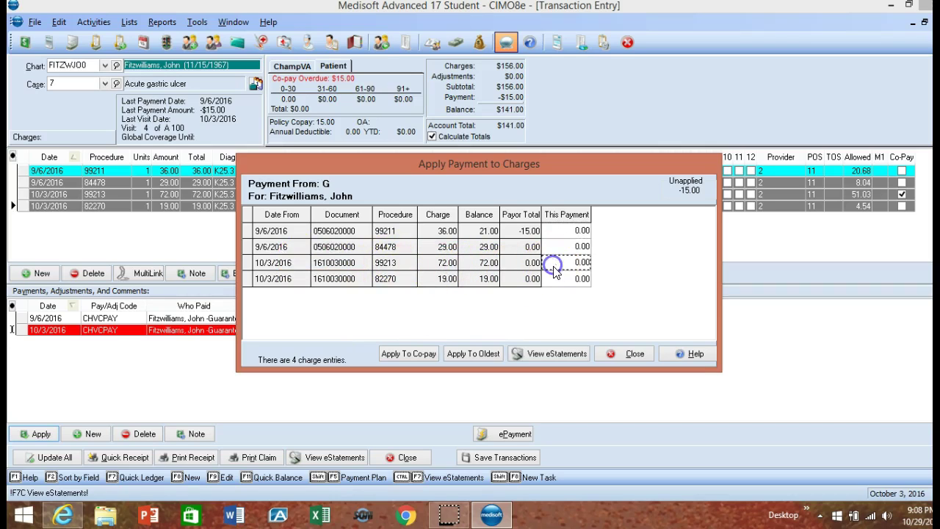
type("-15")
left_click(678, 280)
left_click(648, 356)
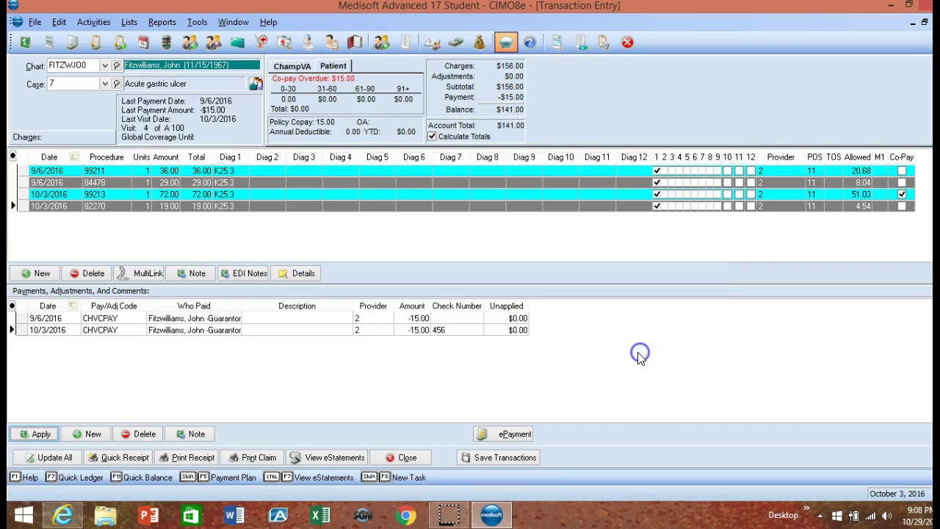
left_click(501, 457)
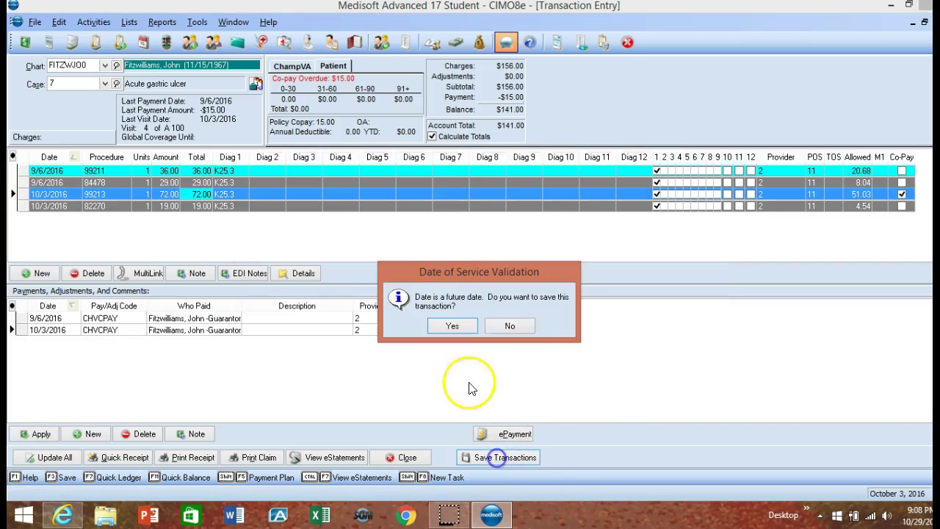
left_click(450, 326)
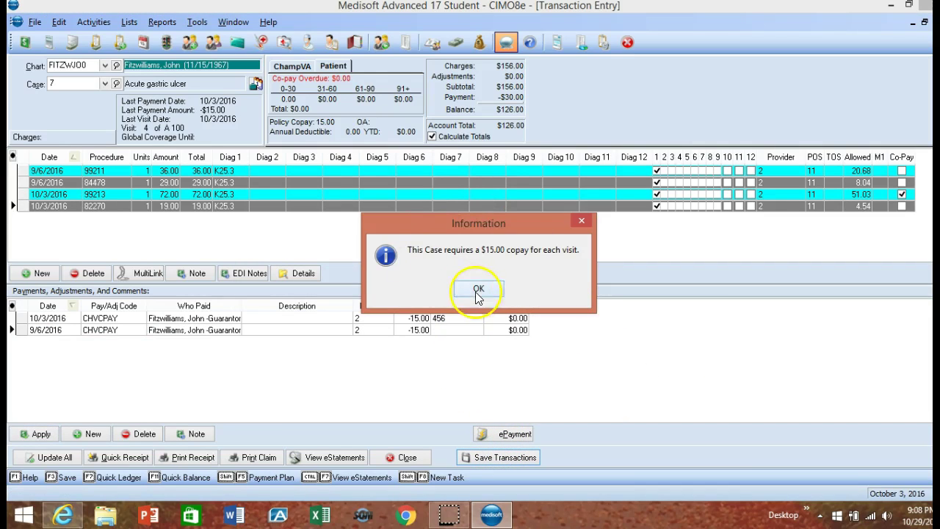
left_click(477, 289)
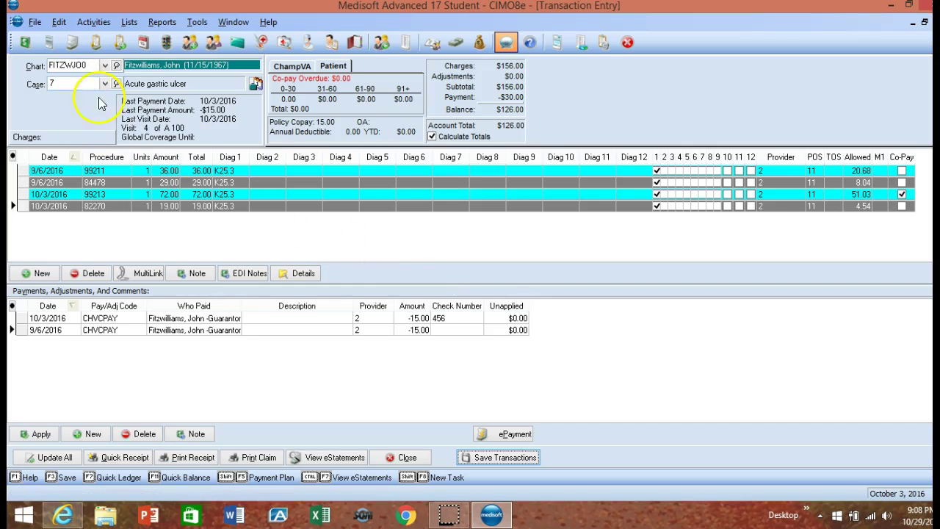
Open the chart of the Blue Cross/Blue Shield patient with the Facial nerve paralysis case.
left_click(78, 66)
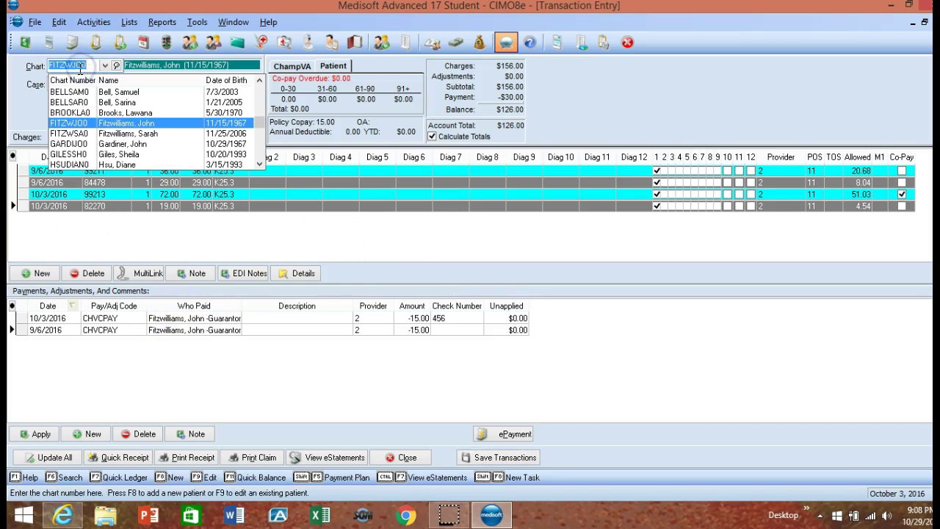
type("SMITHJA")
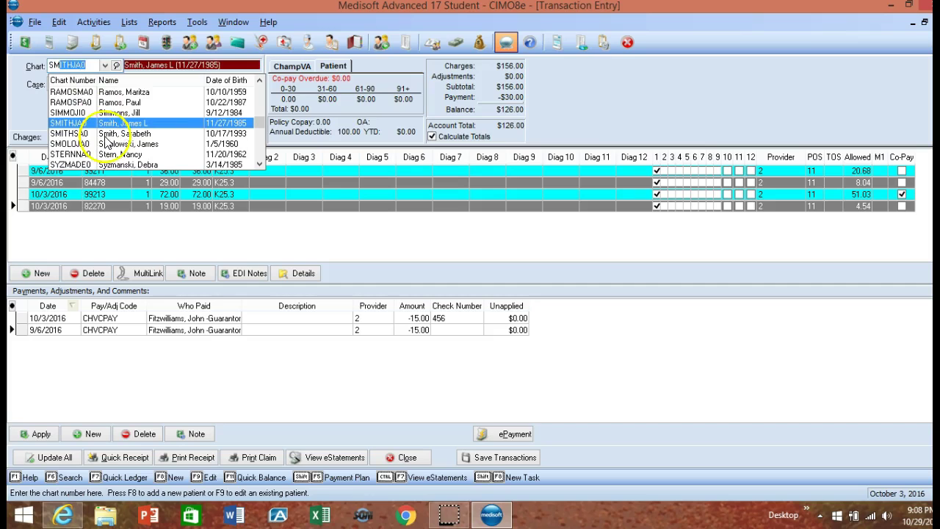
key("Tab")
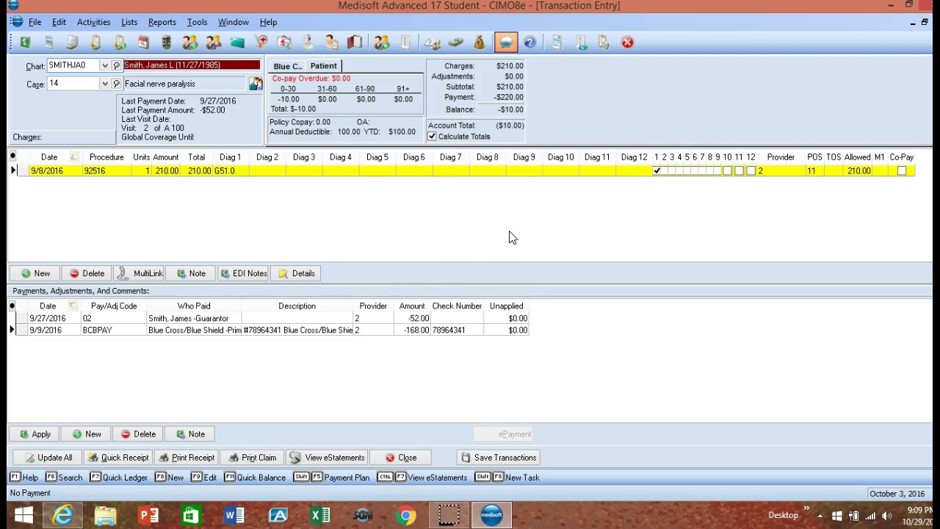
Add a 10/3/2016 patient refund entry (PTREFUND) to the Facial nerve paralysis case, with the guarantor as payer.
left_click(90, 434)
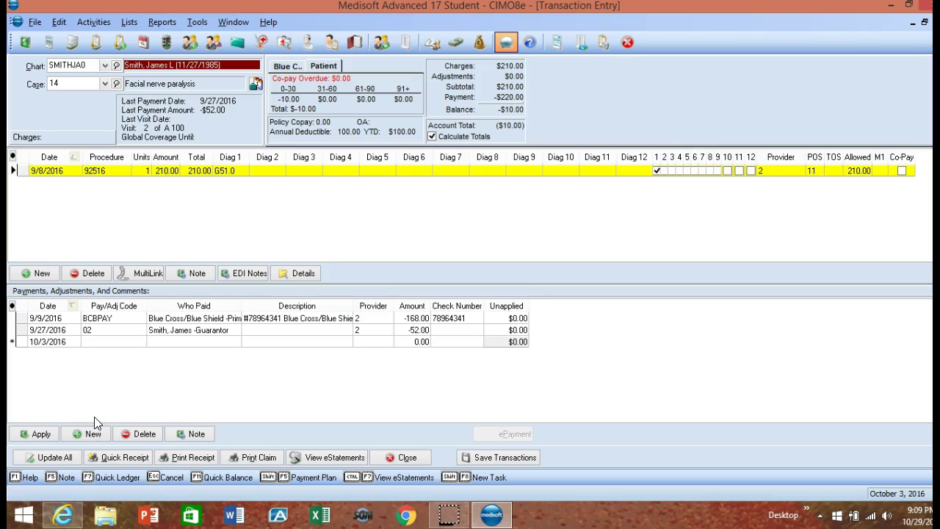
left_click(134, 343)
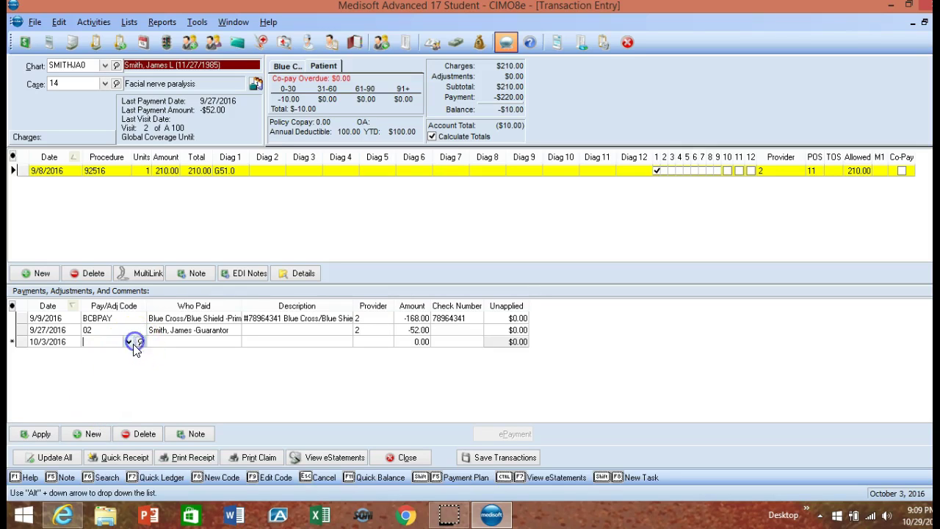
left_click(129, 343)
left_click_drag(312, 365, 313, 395)
left_click_drag(314, 435, 314, 435)
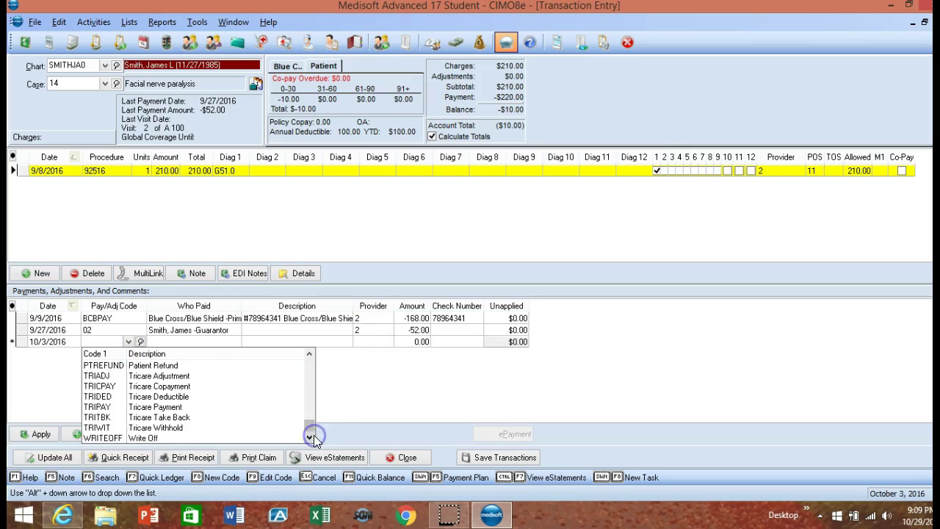
left_click(147, 367)
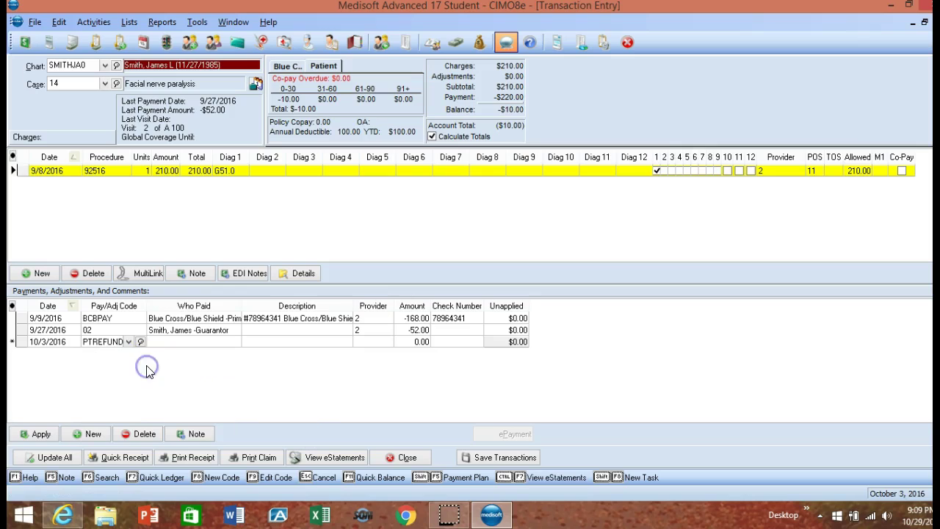
left_click(163, 342)
left_click(207, 345)
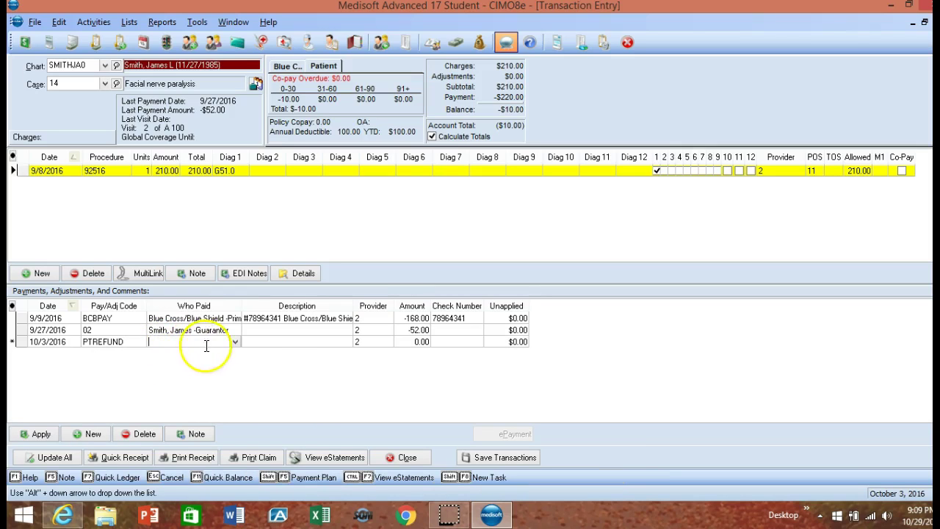
left_click(234, 343)
left_click(194, 355)
left_click(194, 355)
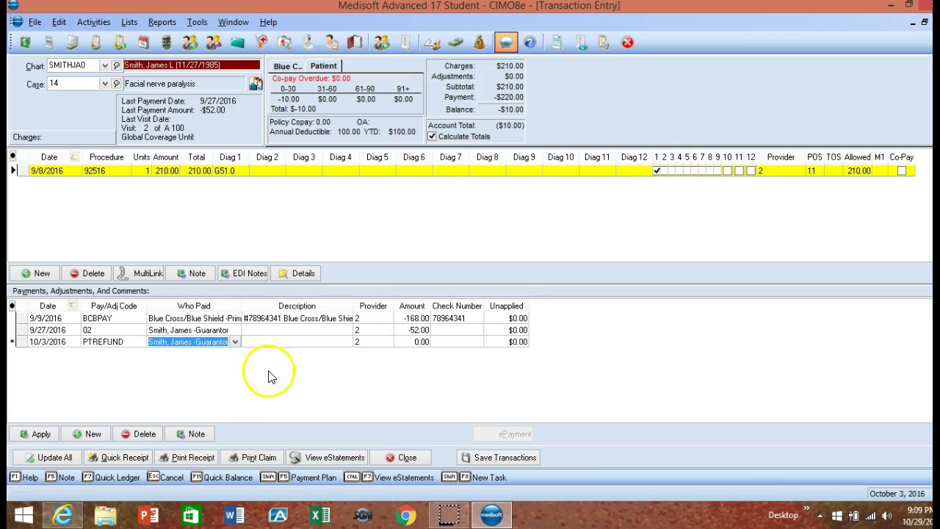
Describe the refund as "overpaid-refund" and set its amount to 10.00 and its check number to 456.
left_click(269, 343)
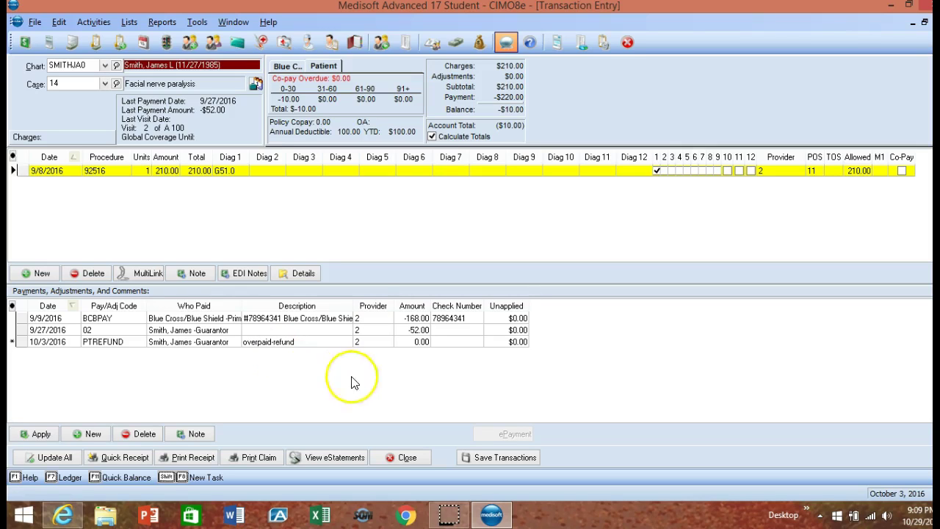
left_click(402, 342)
type("10")
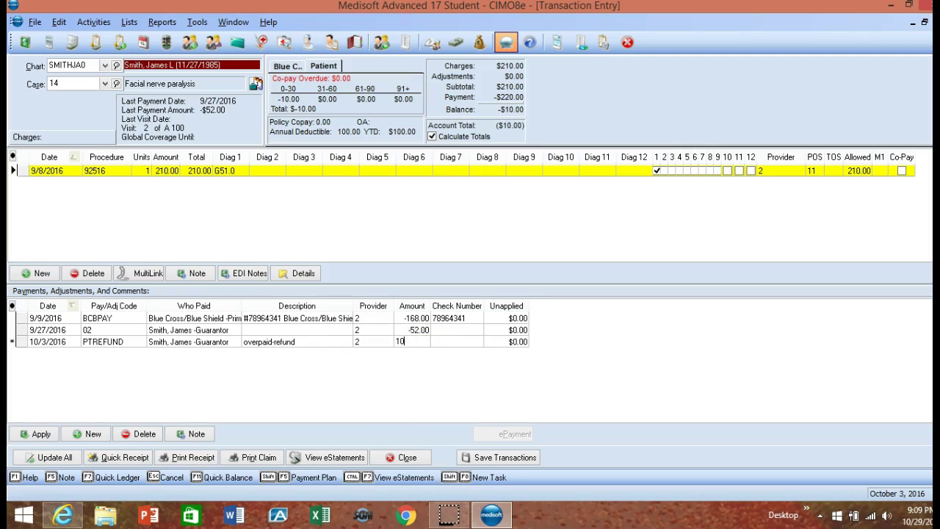
left_click(463, 339)
type("456")
left_click(479, 346)
left_click(124, 436)
Apply the $10.00 refund adjustment to the 9/8/2016 charge for procedure 92516 and save the transactions, accepting the future date.
left_click(40, 433)
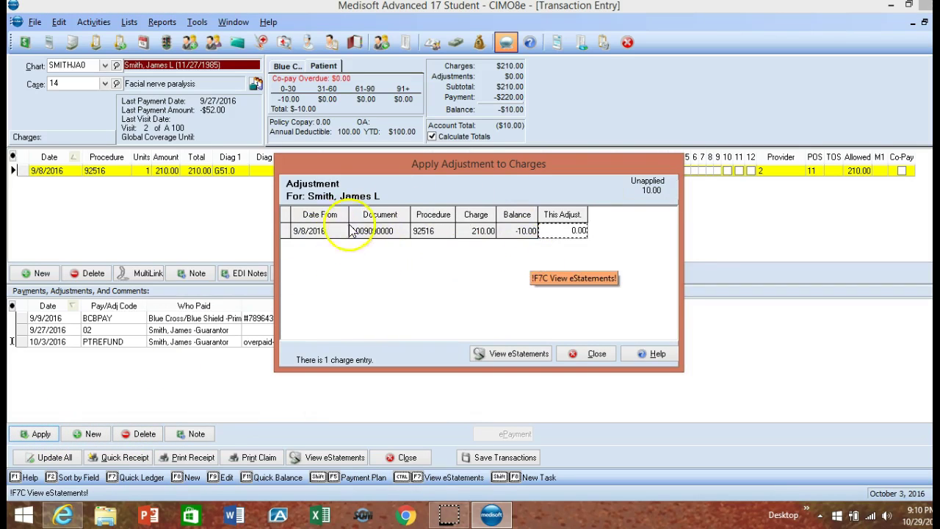
left_click(556, 230)
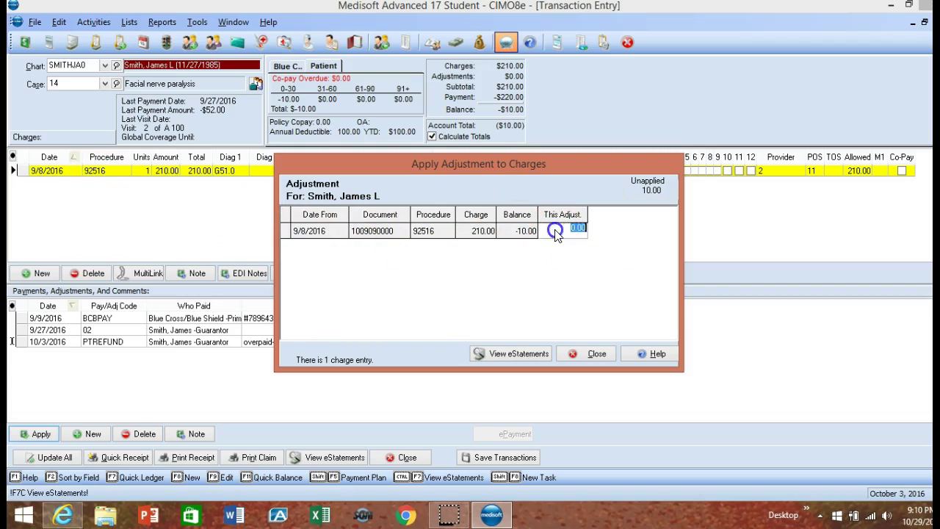
type("10")
left_click(614, 273)
left_click(597, 353)
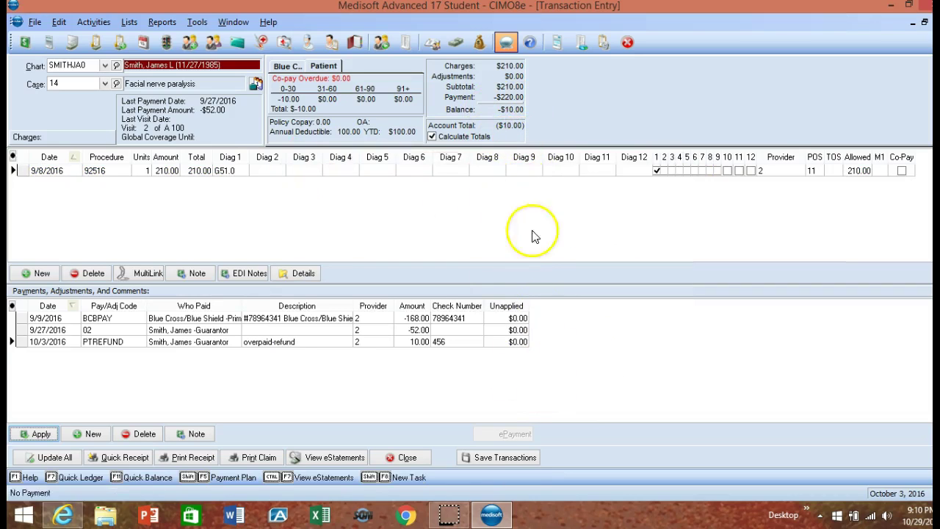
left_click(493, 457)
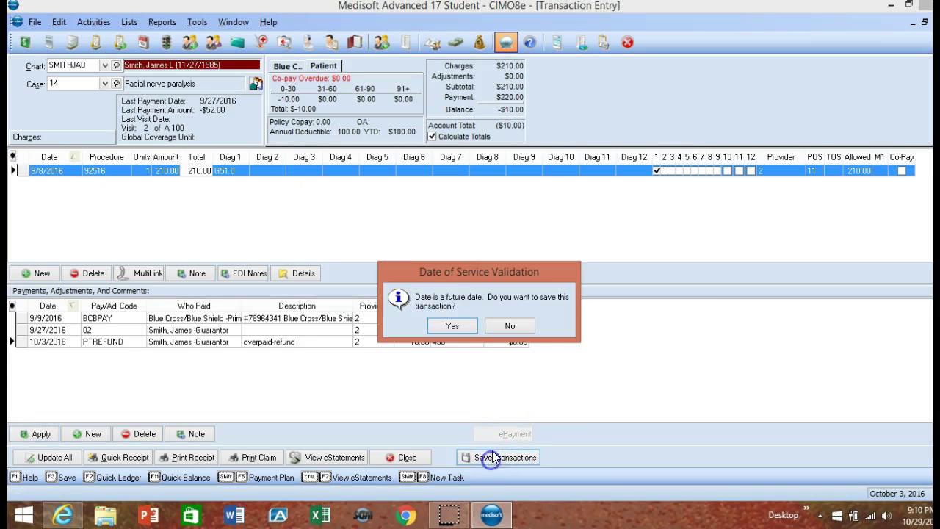
left_click(452, 326)
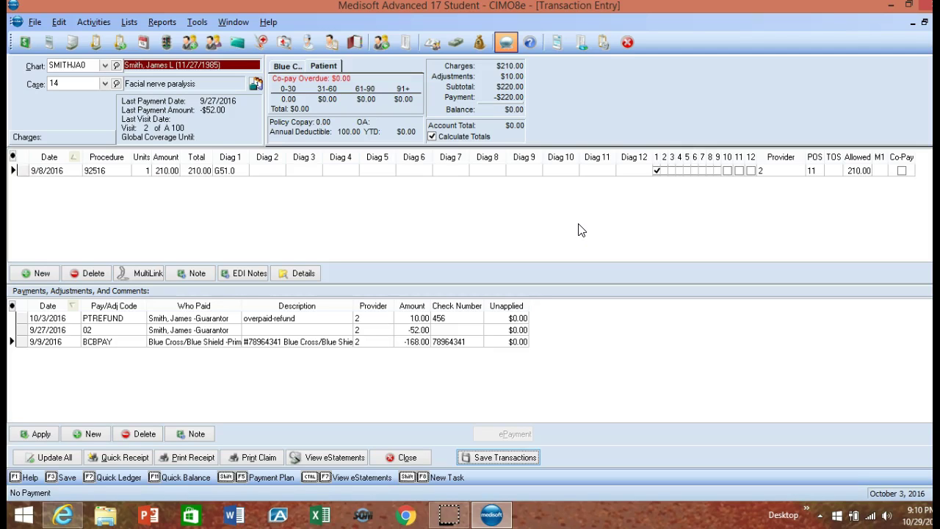
Open the chart of the patient with the Preventive Exam case, the last one in the patient list.
left_click(76, 64)
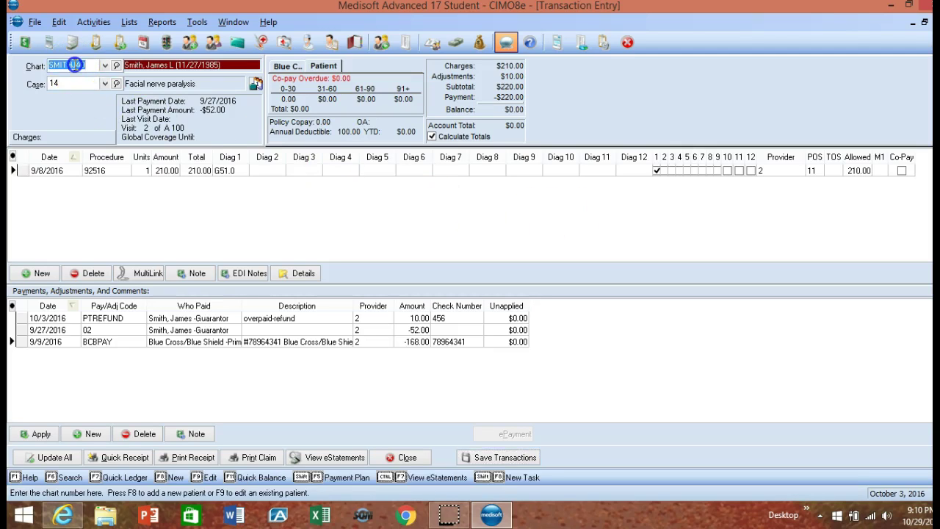
type("z")
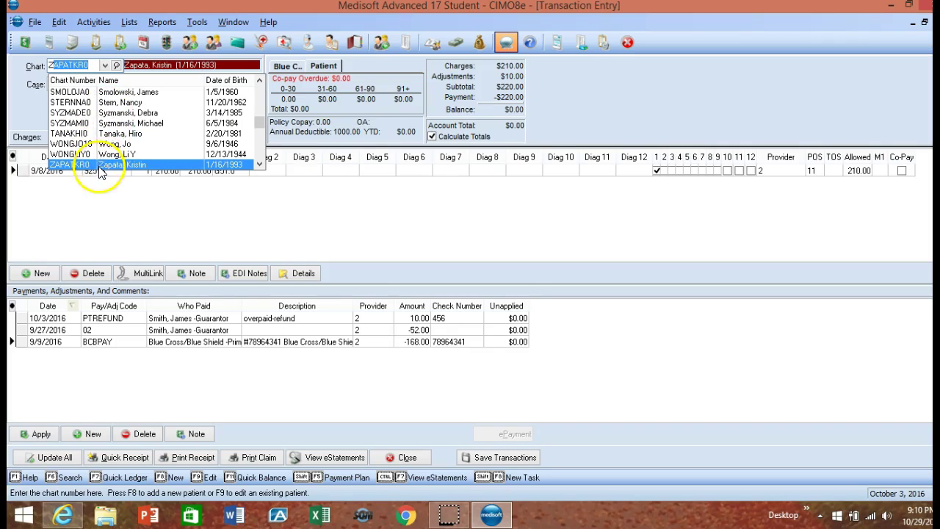
left_click(97, 166)
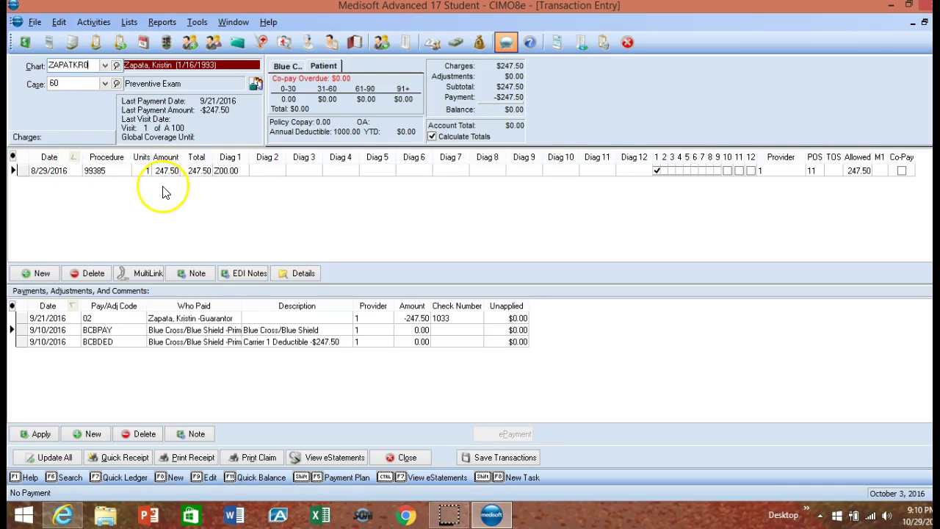
Check the procedure and diagnosis descriptions of the 8/29/2016 charge, and view the Blue Cross/Blue Shield coverage summary.
left_click(119, 171)
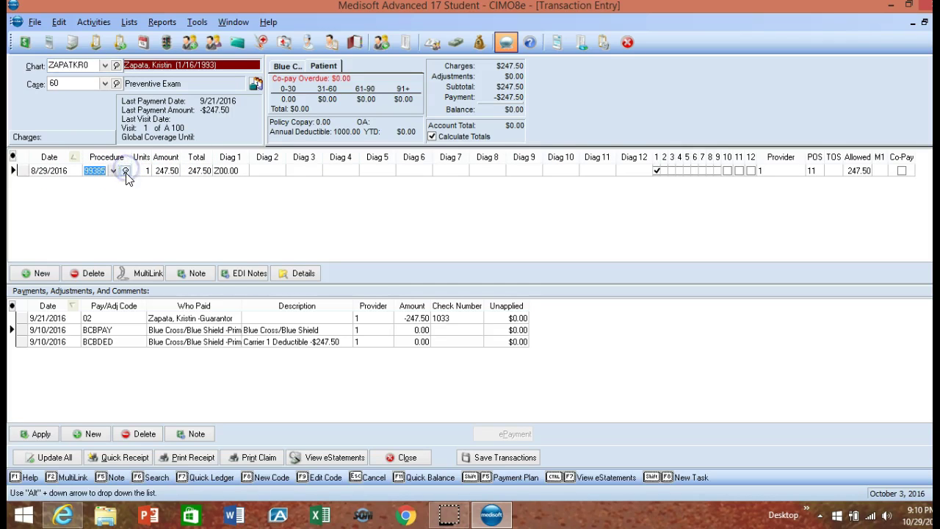
left_click(113, 171)
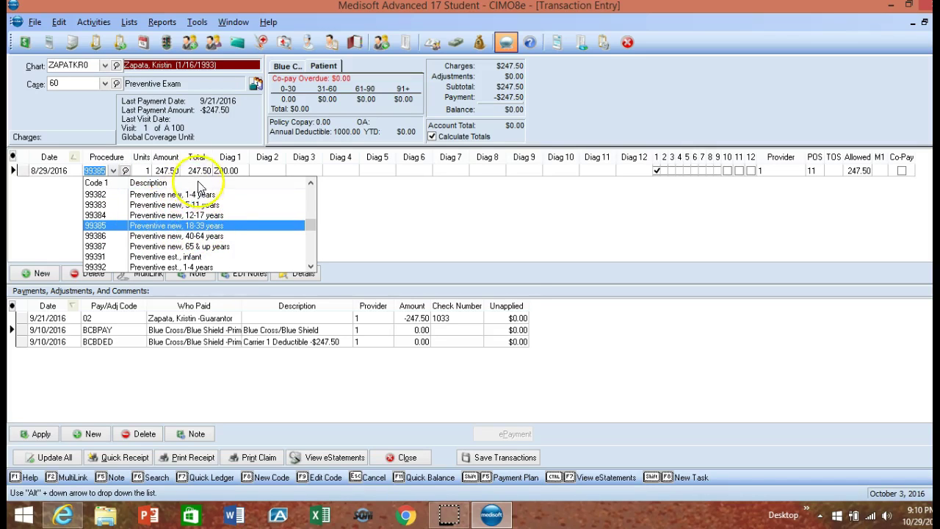
left_click(116, 171)
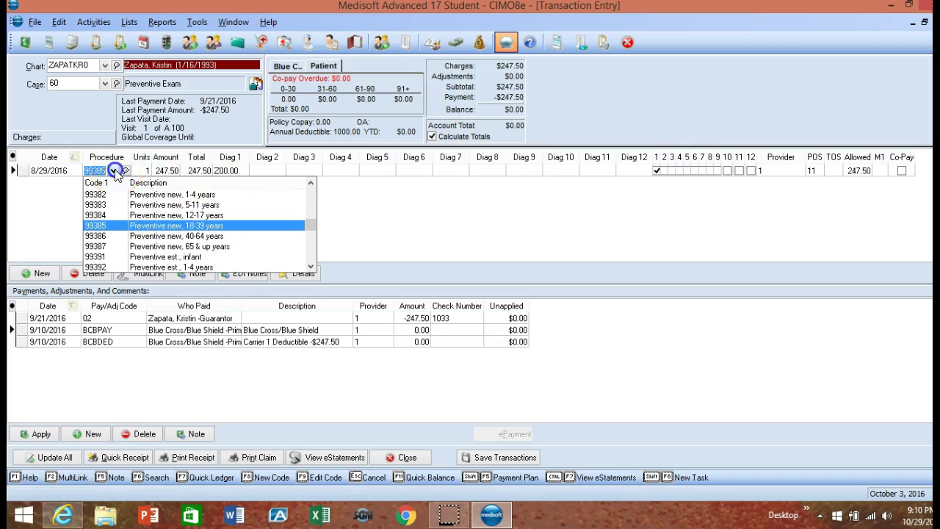
left_click(236, 170)
left_click(240, 170)
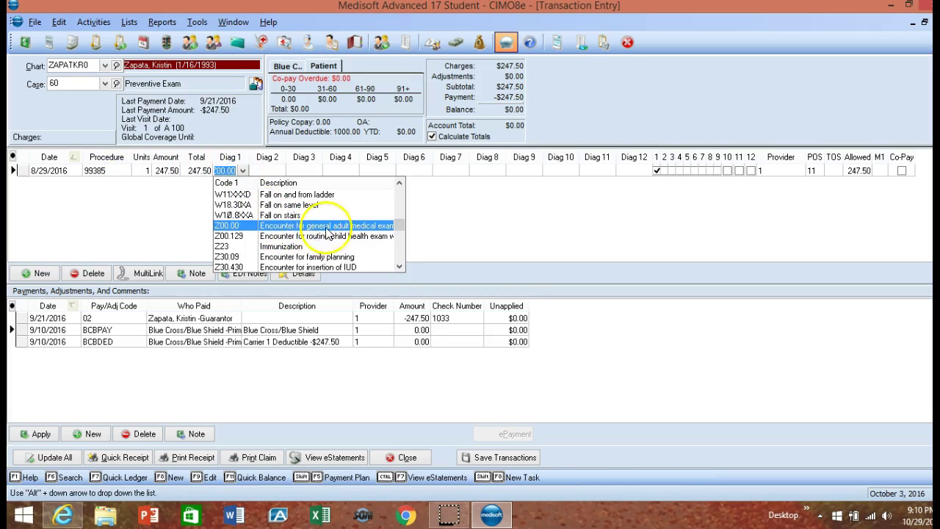
left_click(242, 170)
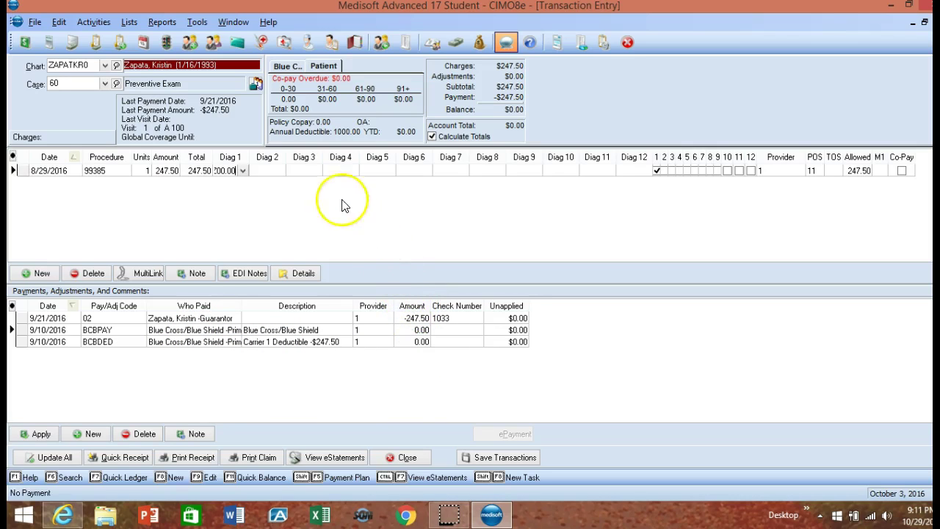
left_click(287, 67)
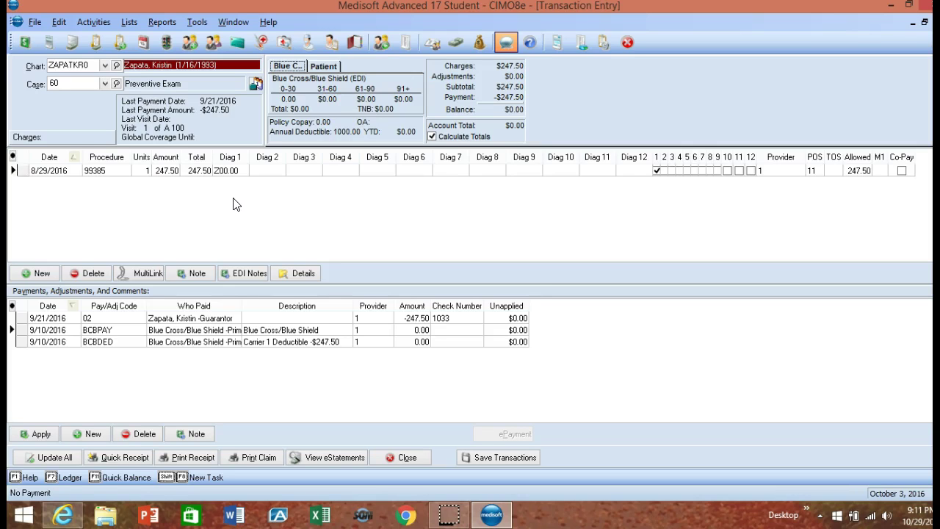
Add a 10/3/2016 returned check fee charge (NSFFEE) to the Preventive Exam case.
left_click(32, 275)
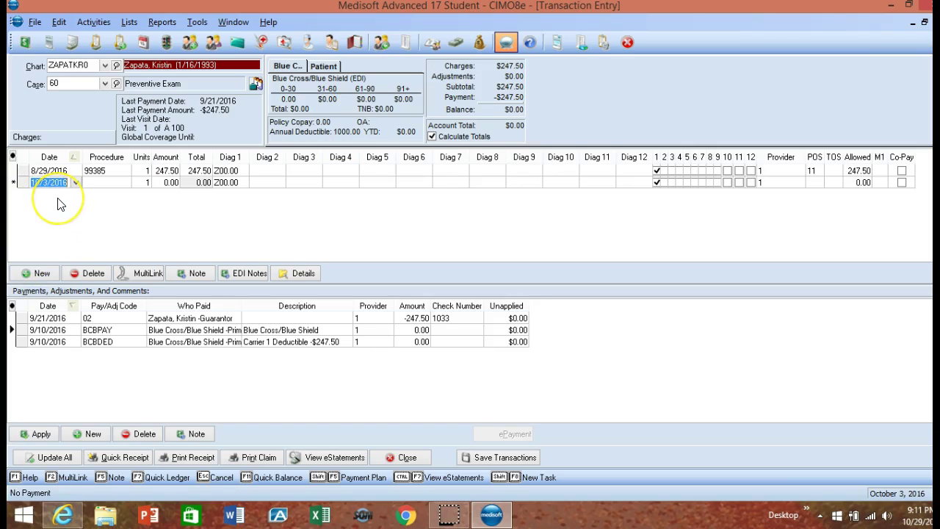
left_click(89, 206)
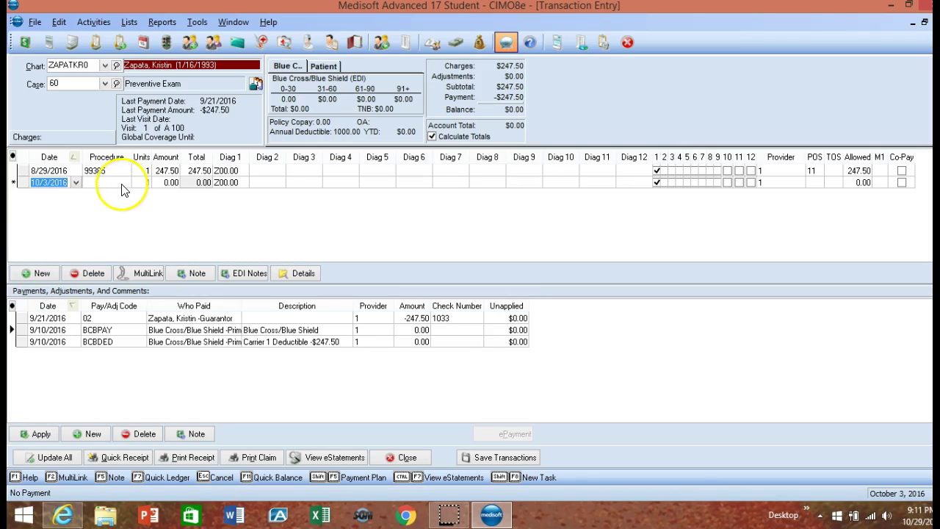
left_click(121, 184)
left_click(113, 183)
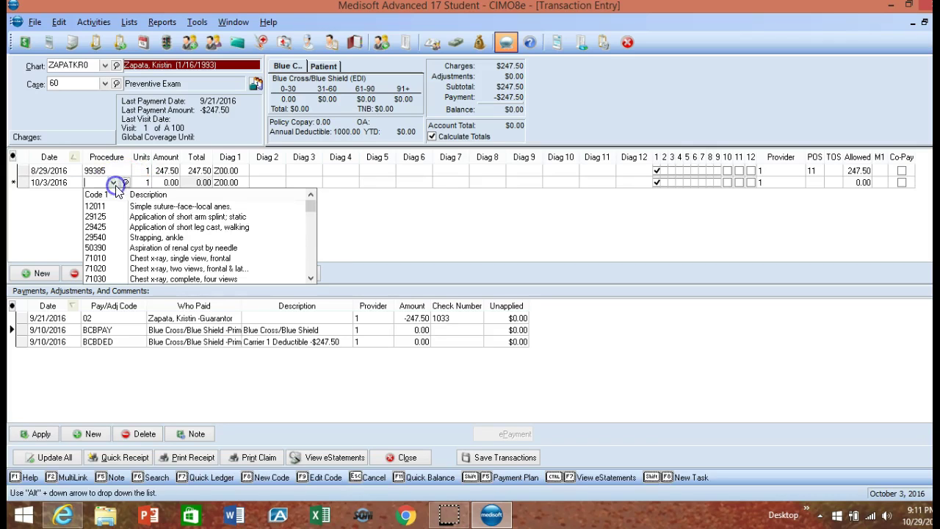
left_click(316, 266)
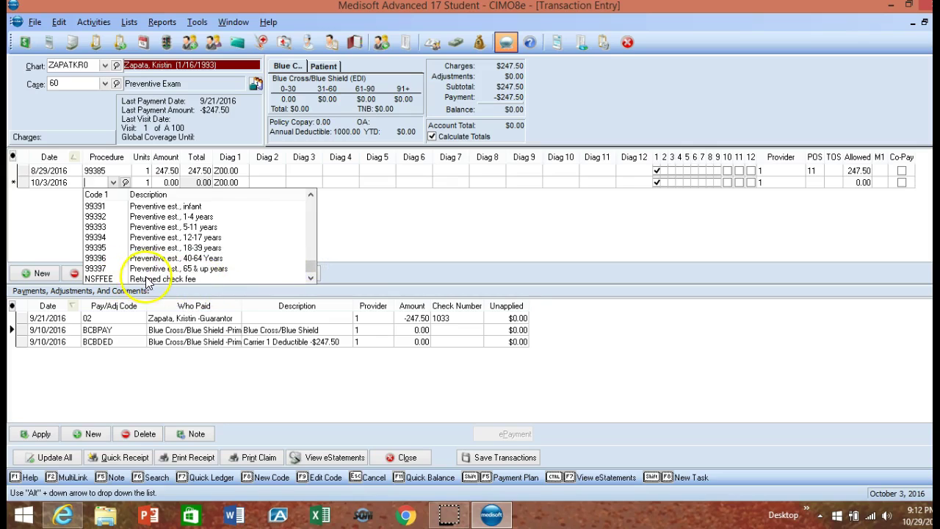
left_click(140, 279)
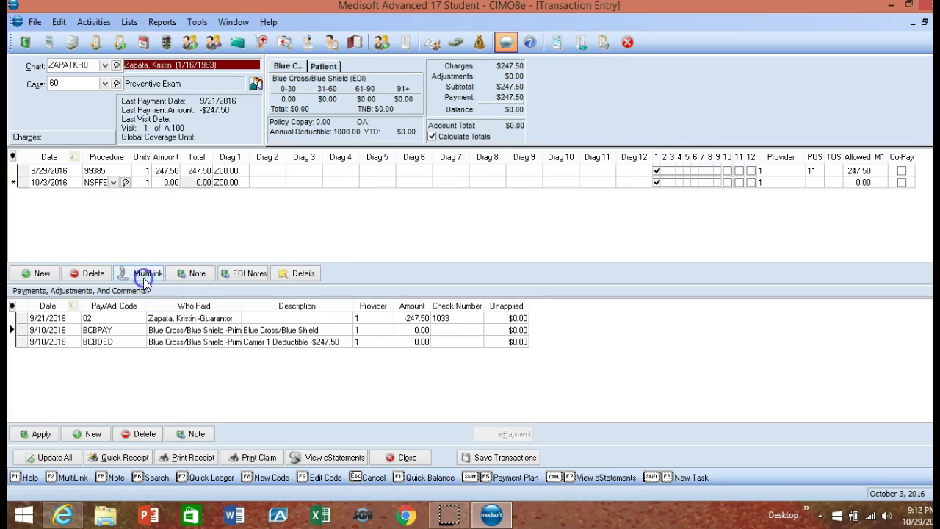
left_click(166, 183)
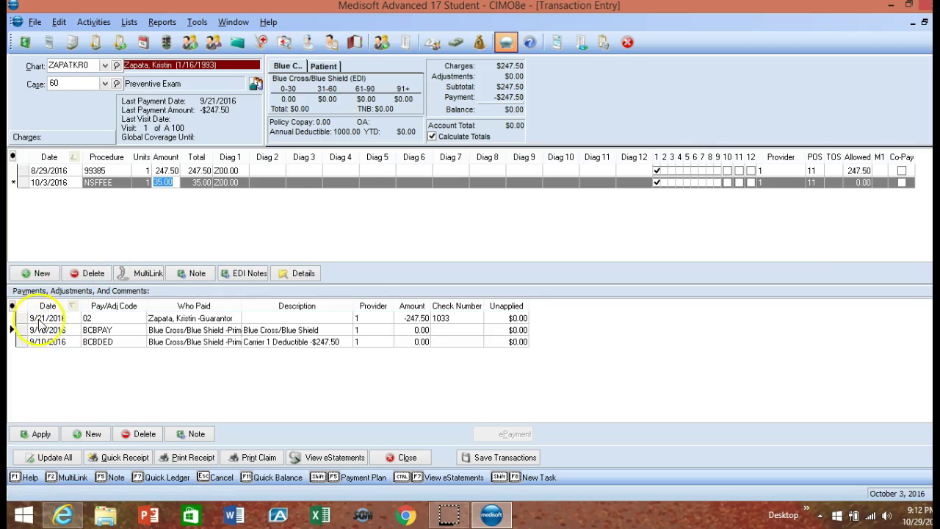
Add a 10/3/2016 adjustment entry with code NSF to the payments and adjustments of the case.
left_click(84, 438)
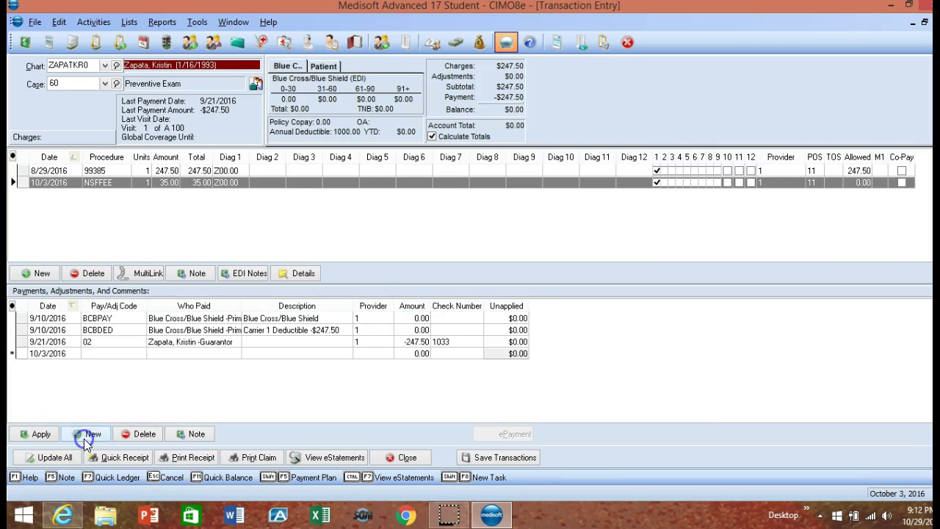
left_click(89, 354)
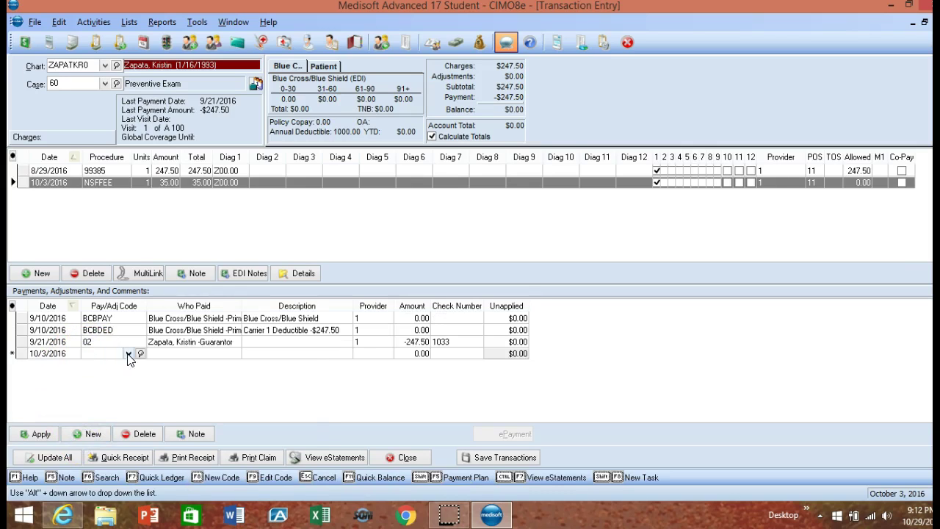
left_click(128, 353)
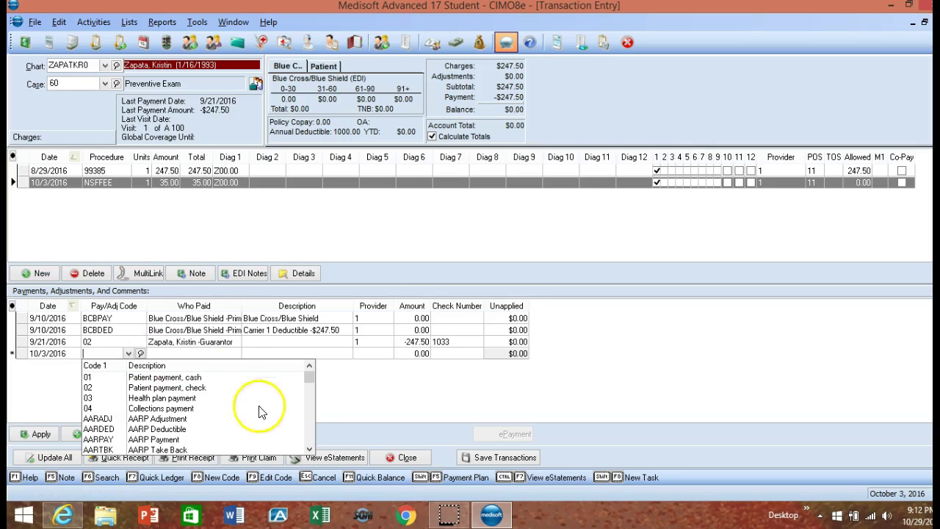
left_click(309, 441)
scroll(308, 441, "down", 10)
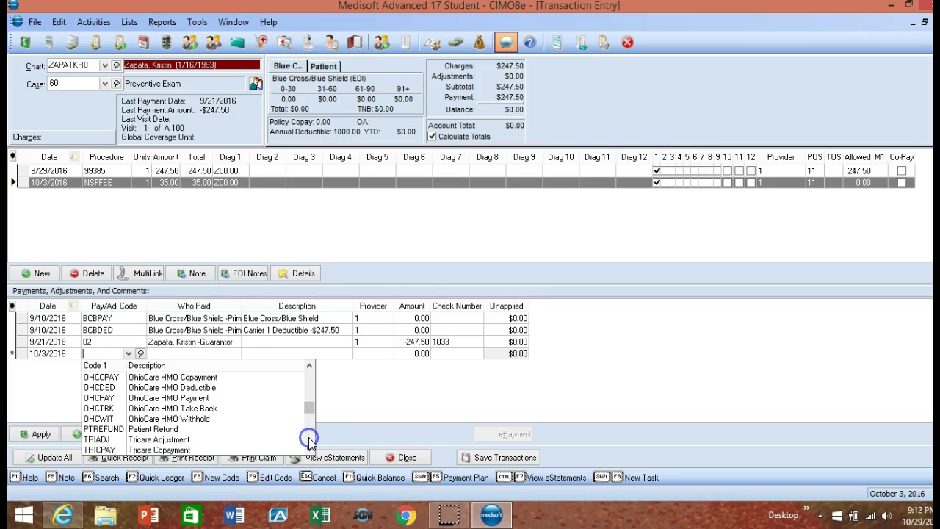
left_click(309, 365)
left_click(310, 365)
left_click(309, 365)
left_click(92, 387)
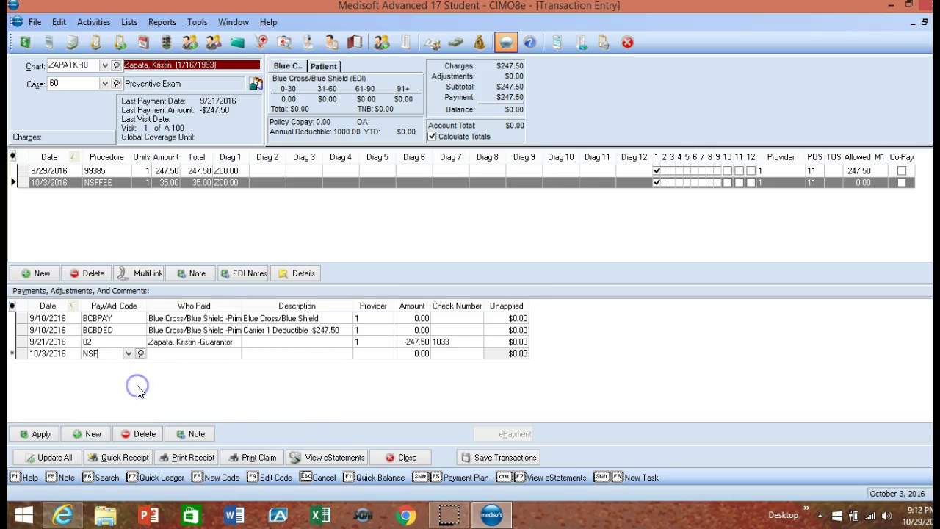
Describe the NSF adjustment as "returned check", leave the payer blank, and set its amount to 247.50 and check number to 1033.
left_click(158, 353)
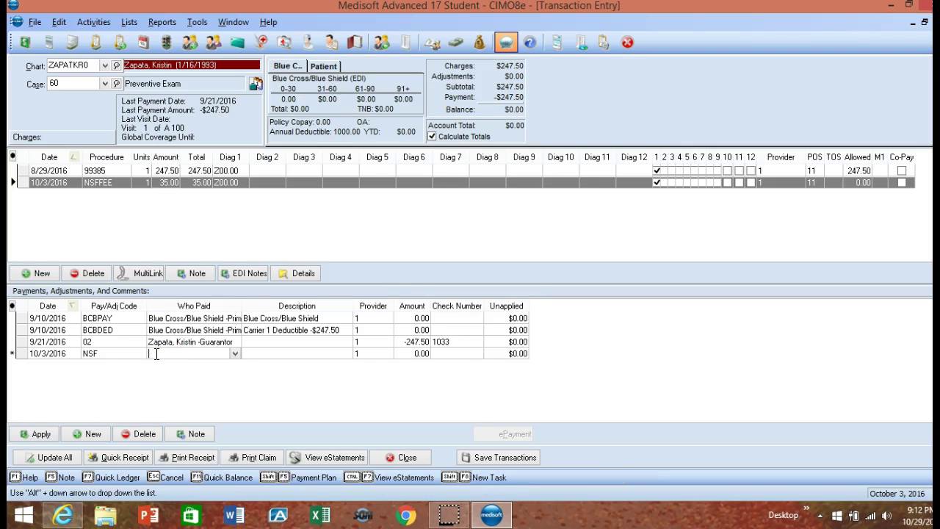
left_click(266, 354)
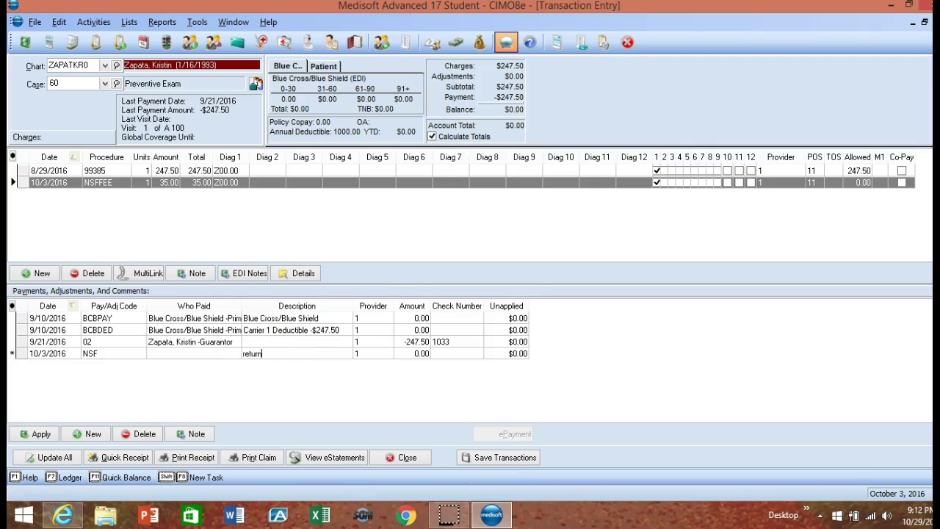
key("Tab")
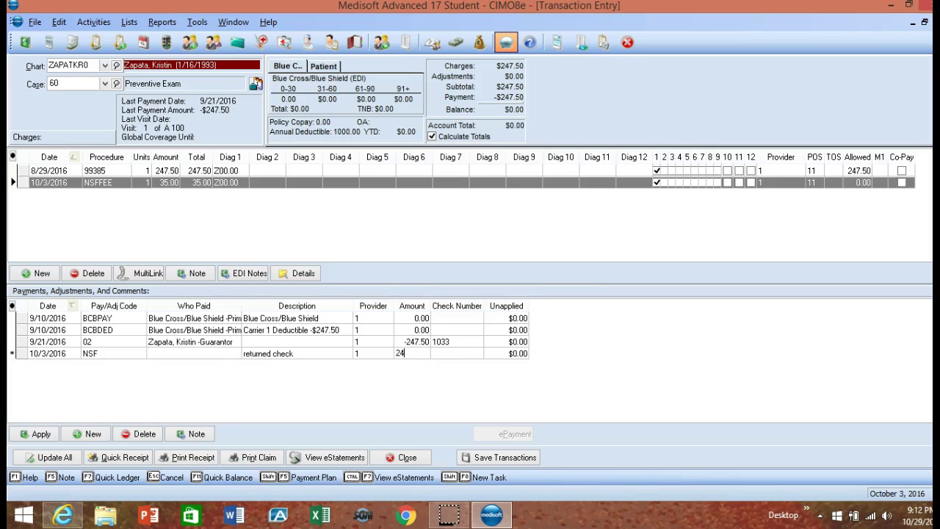
key("Tab")
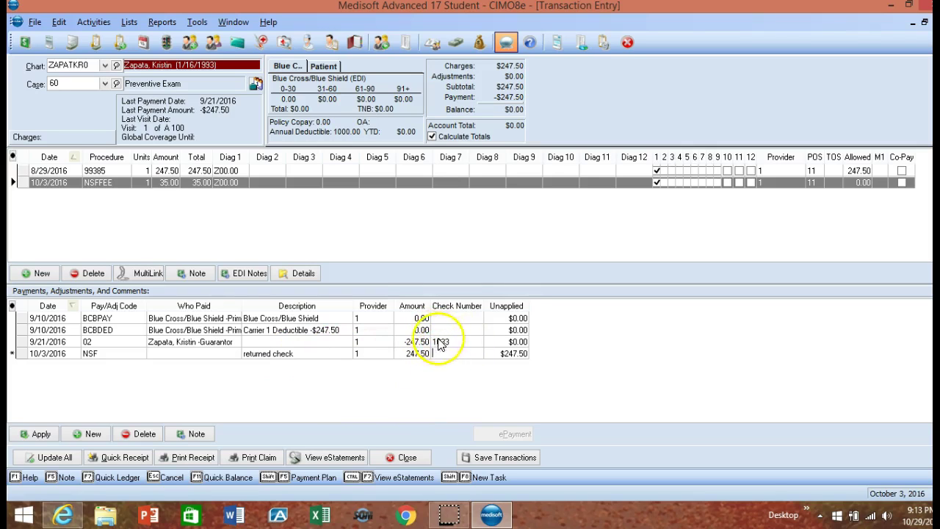
type("33")
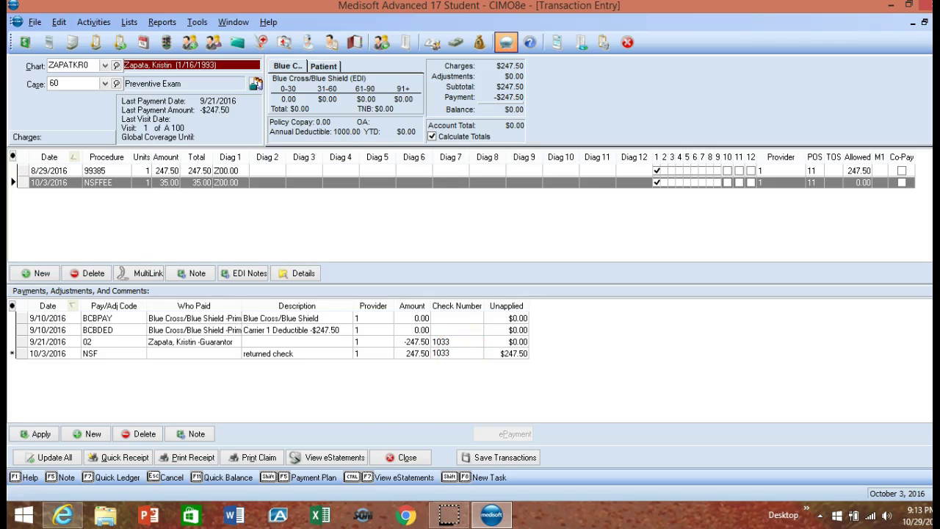
Apply the 247.50 NSF adjustment to the 8/29/2016 charge for procedure 99385.
left_click(39, 435)
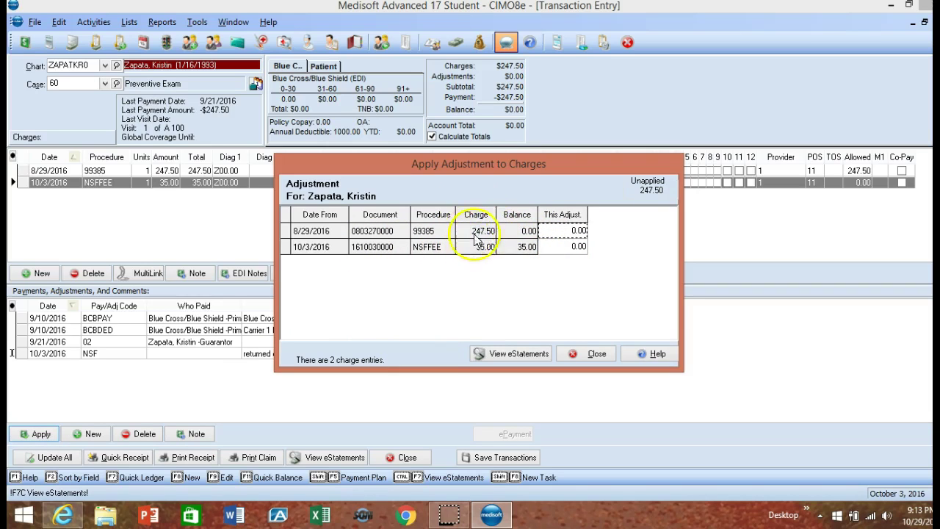
left_click(552, 234)
type("247")
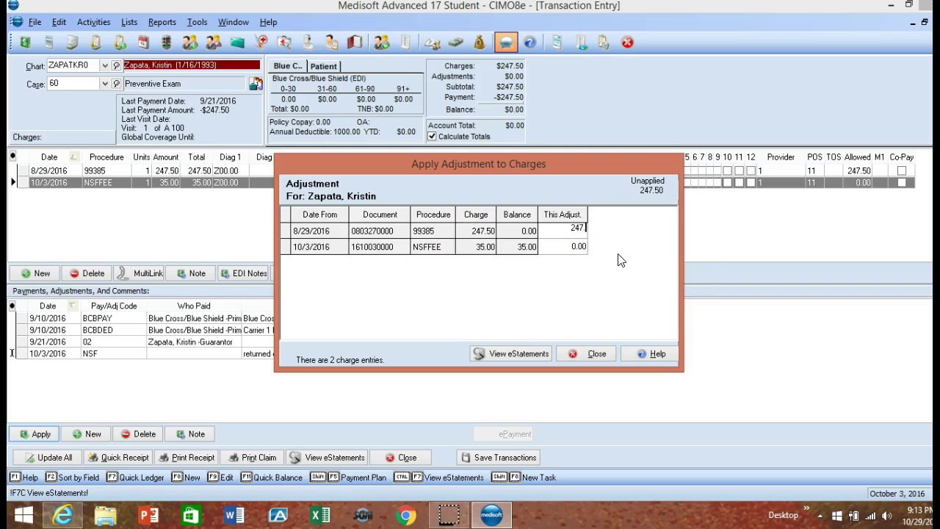
type(".5")
left_click(619, 260)
left_click(596, 355)
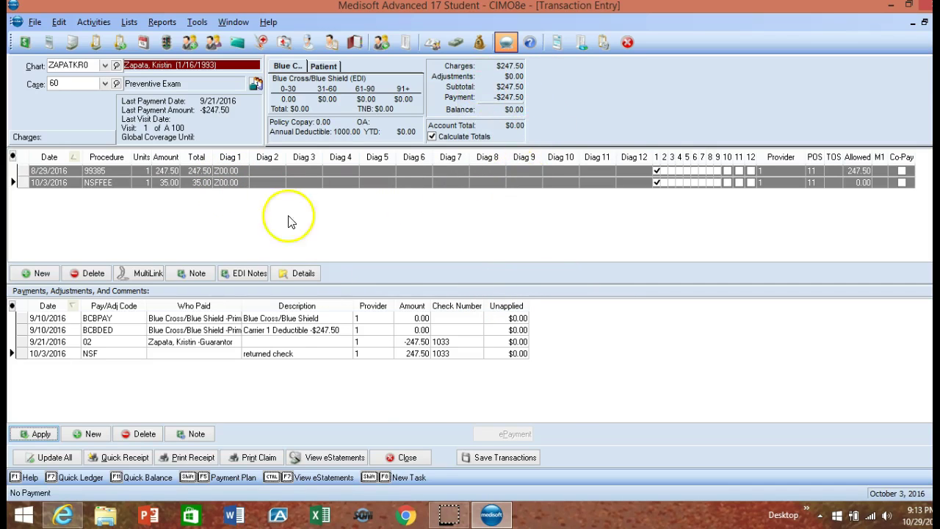
Save the returned check transactions, accepting the future date of service.
left_click(498, 457)
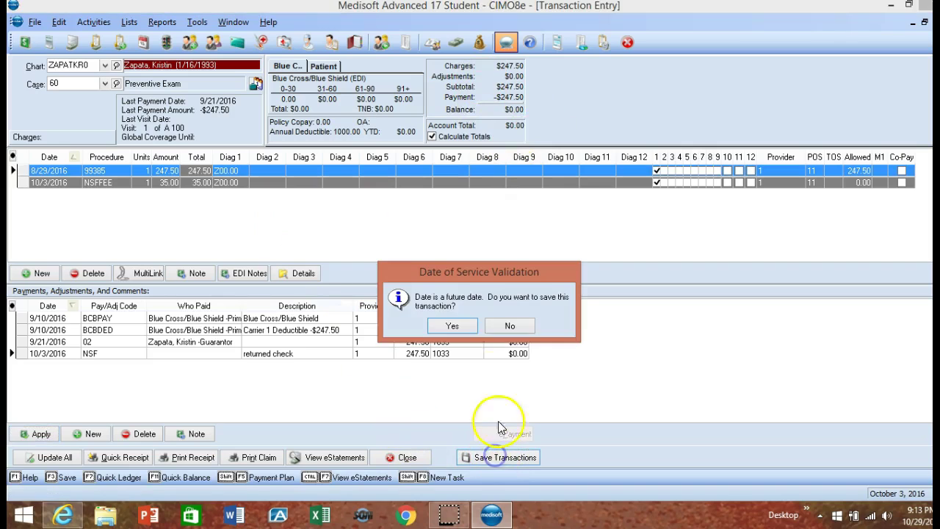
left_click(445, 330)
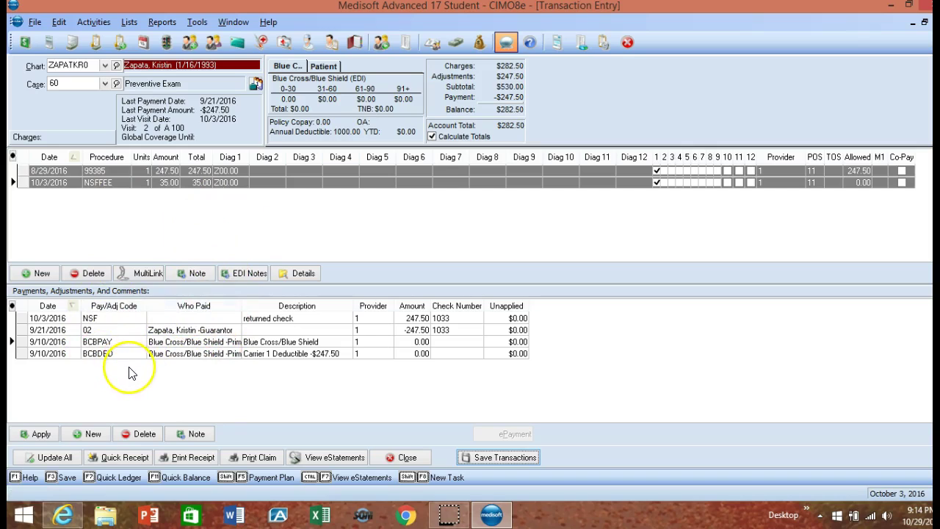
left_click(152, 381)
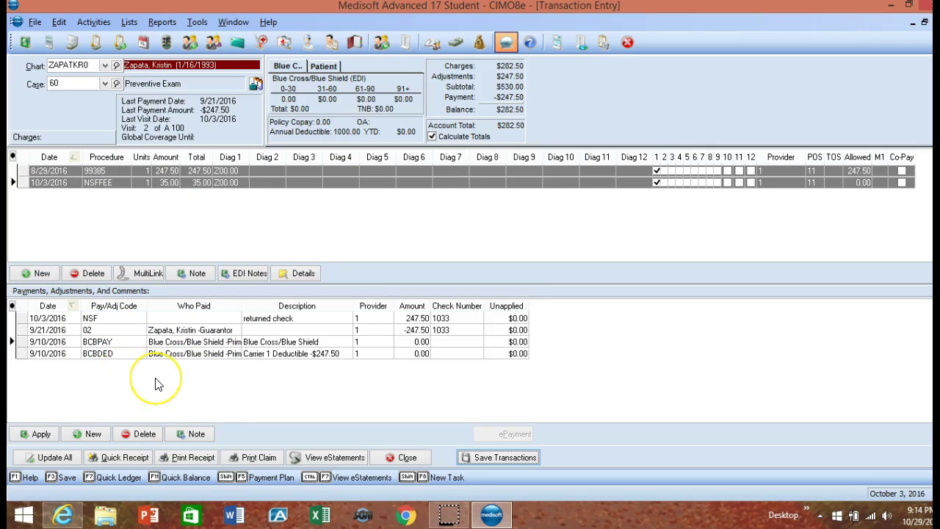